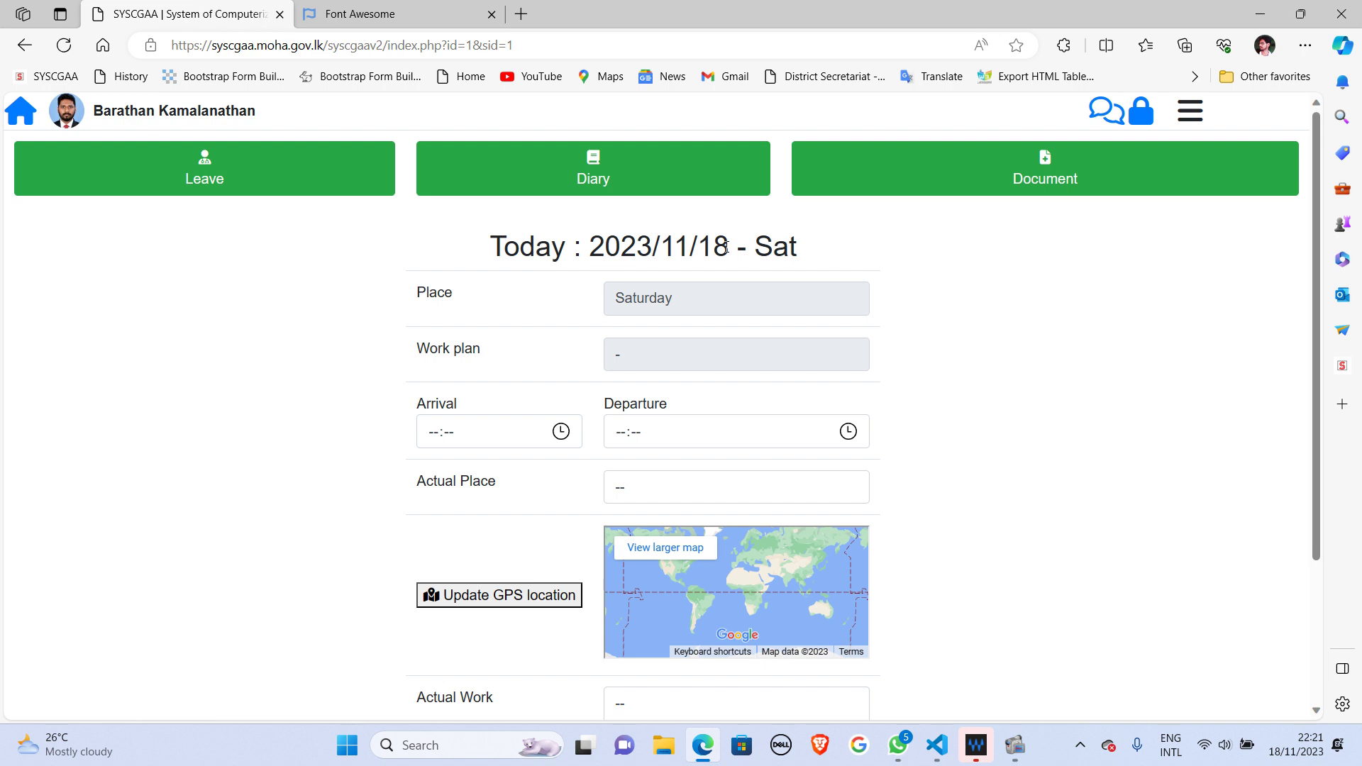
Step: Look over today's entry form on the home page and open the diary's 2024 work schedule
scroll(1091, 365, "down", 3)
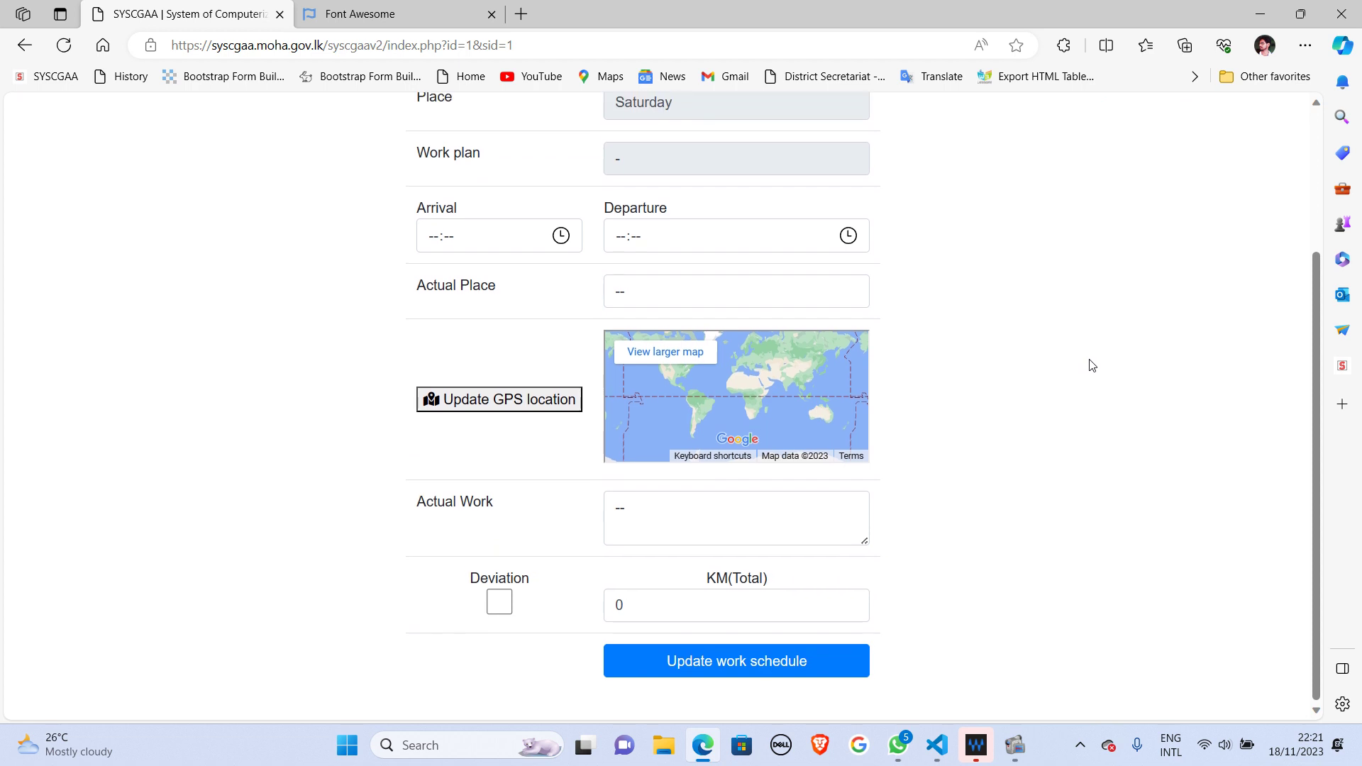
scroll(1091, 365, "up", 3)
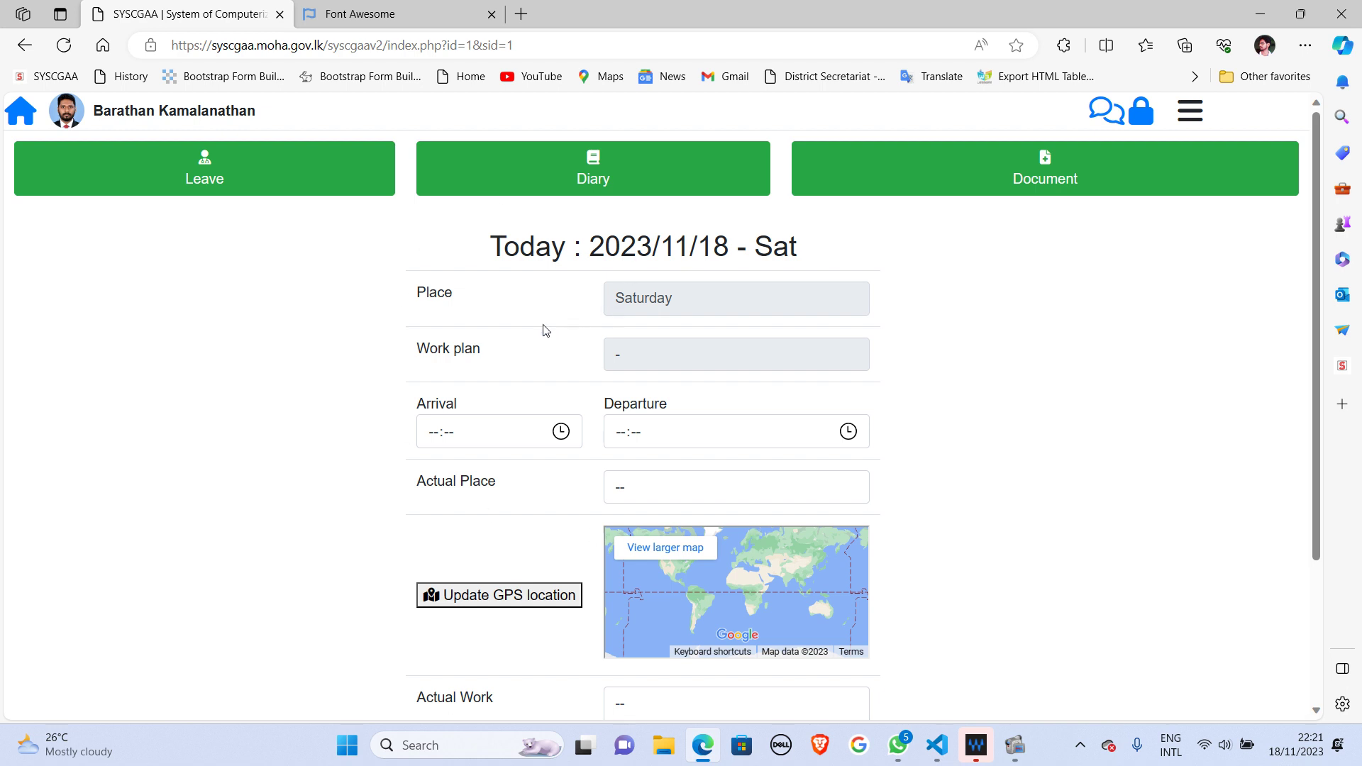
left_click(605, 188)
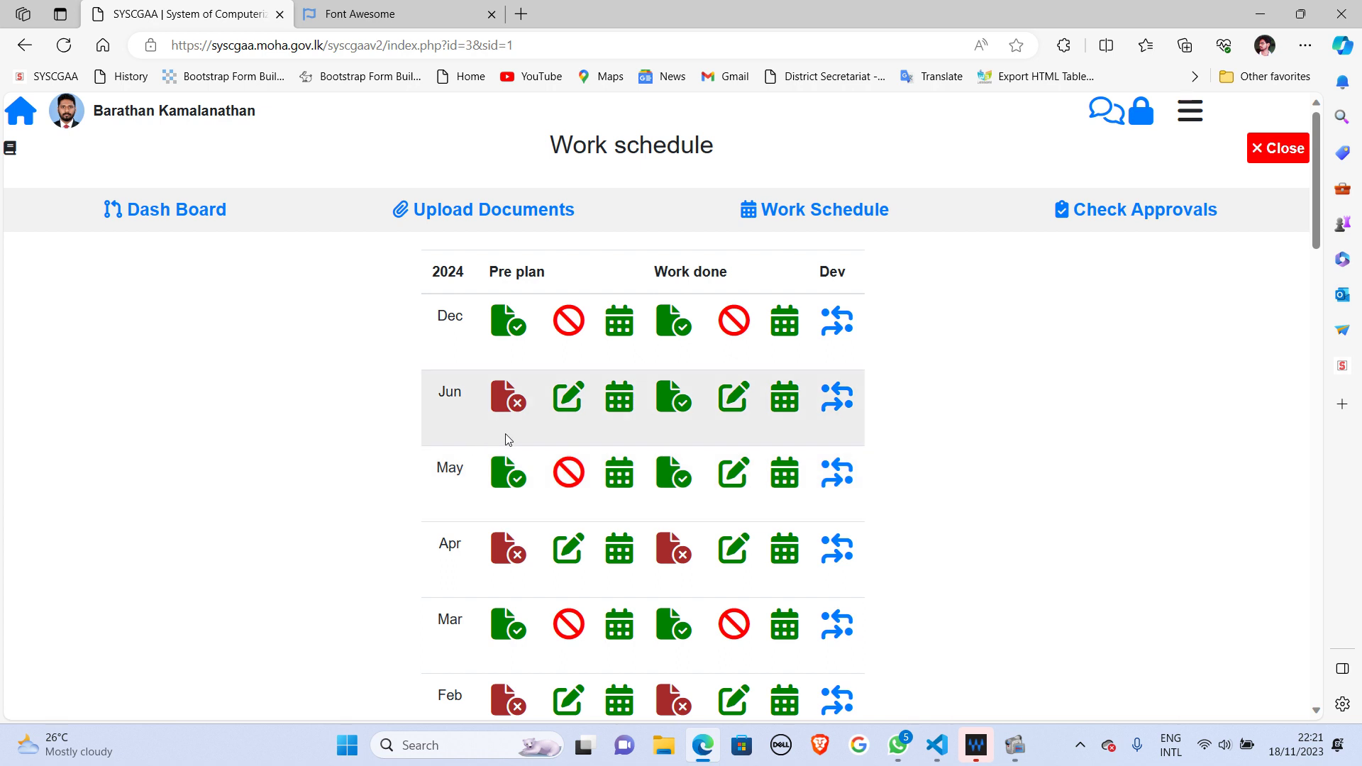
double_click(451, 272)
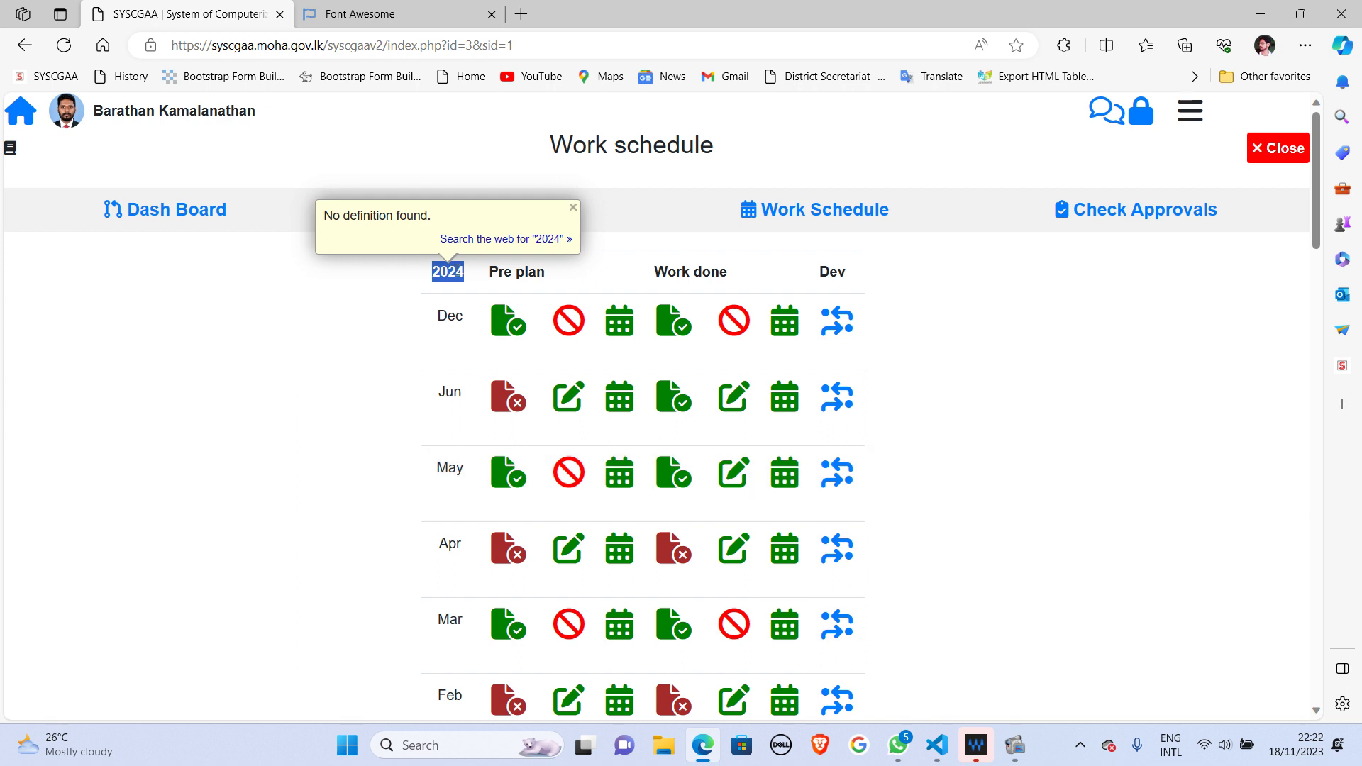
left_click(464, 466)
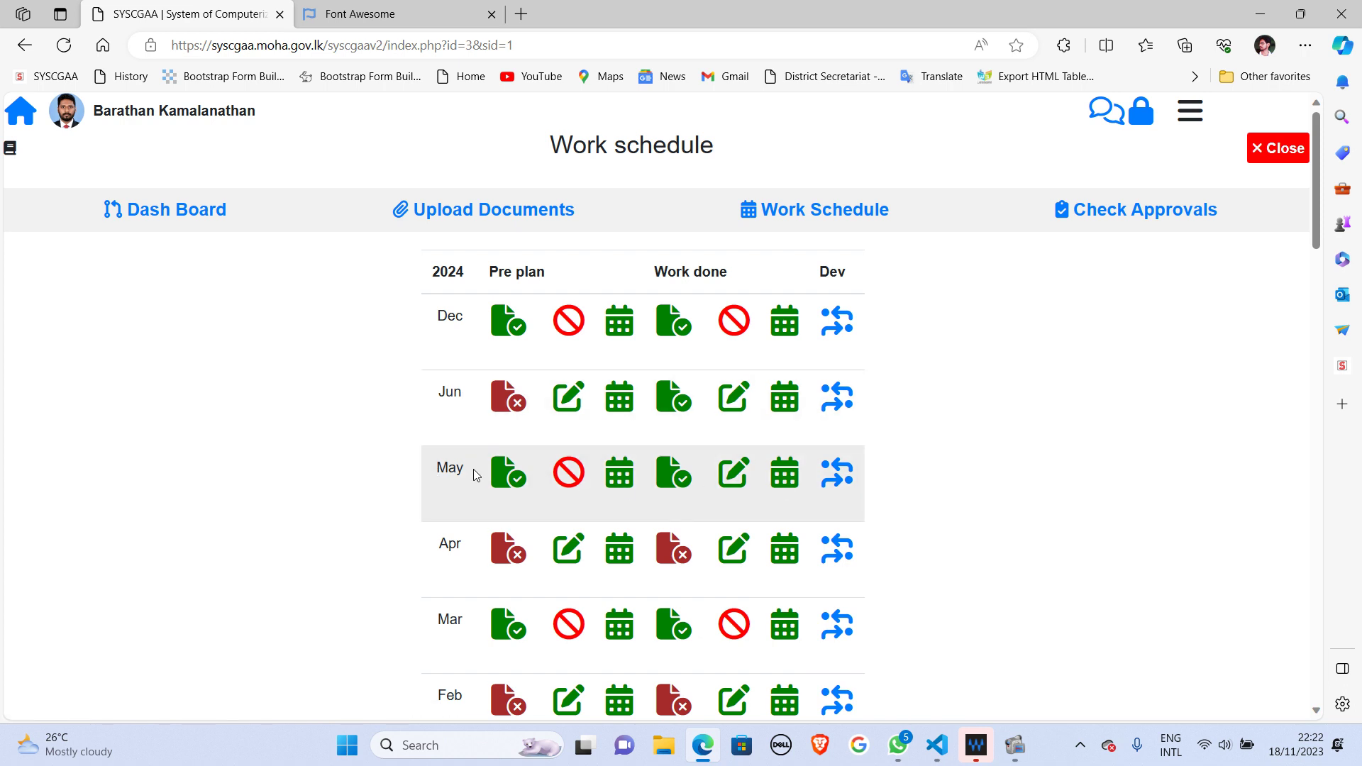
Step: Open the work-done diary extract for May 2024 and examine its daily entries, attachments and approval section
left_click(786, 474)
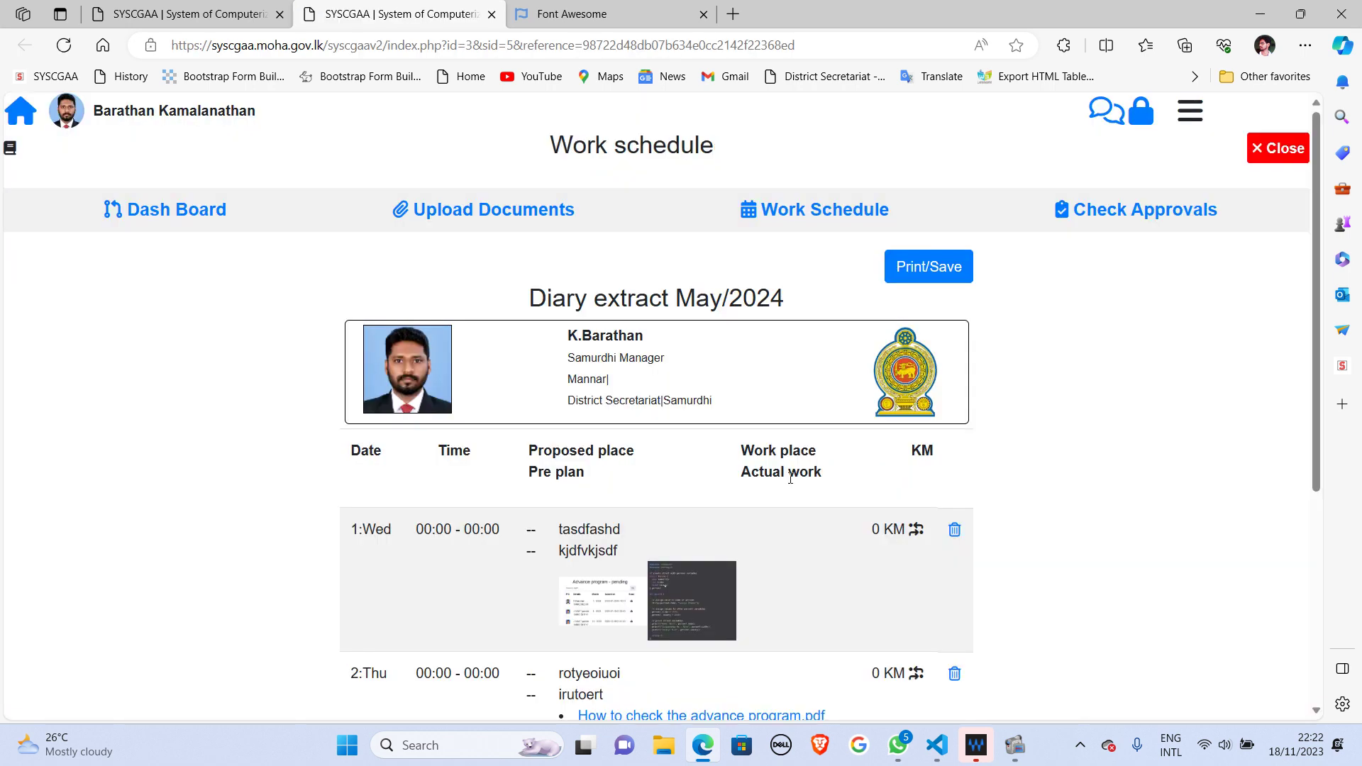
scroll(790, 479, "down", 3)
scroll(790, 480, "down", 2)
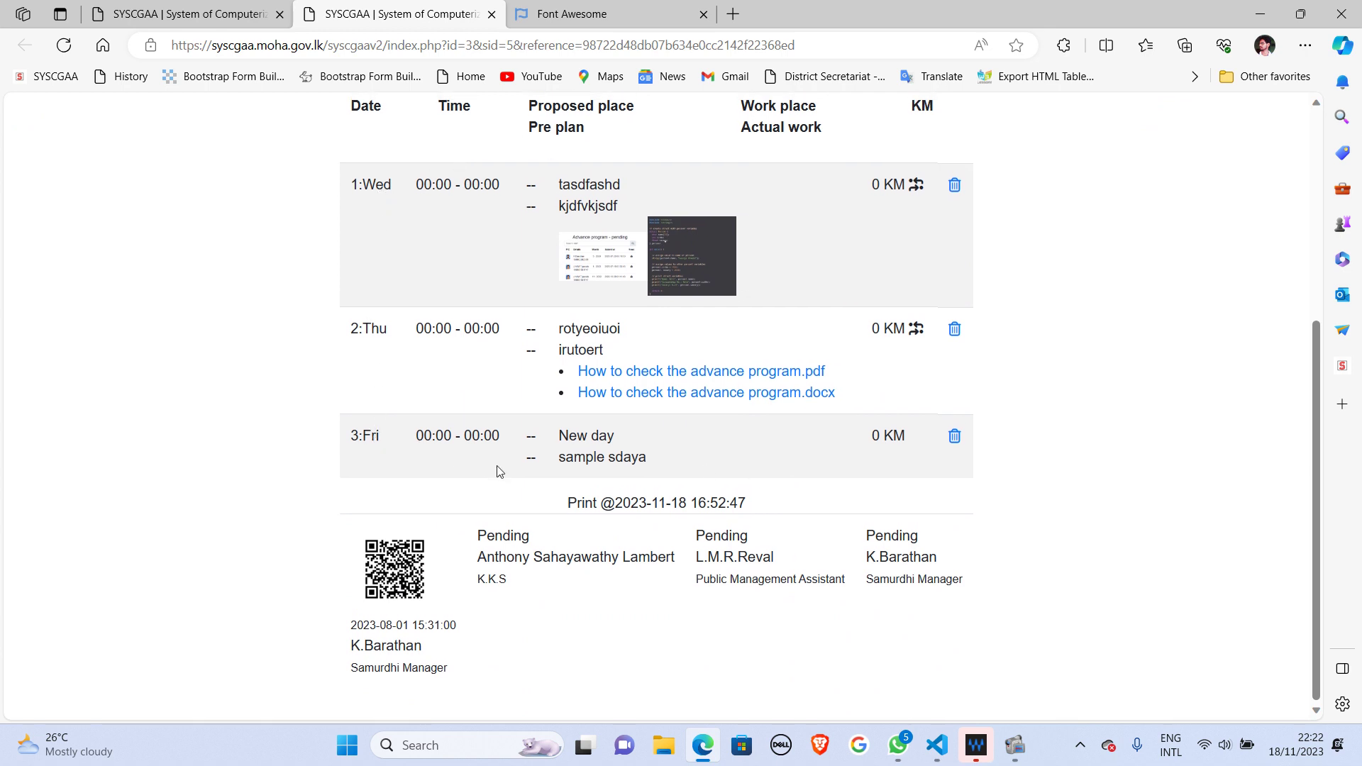
scroll(683, 439, "up", 3)
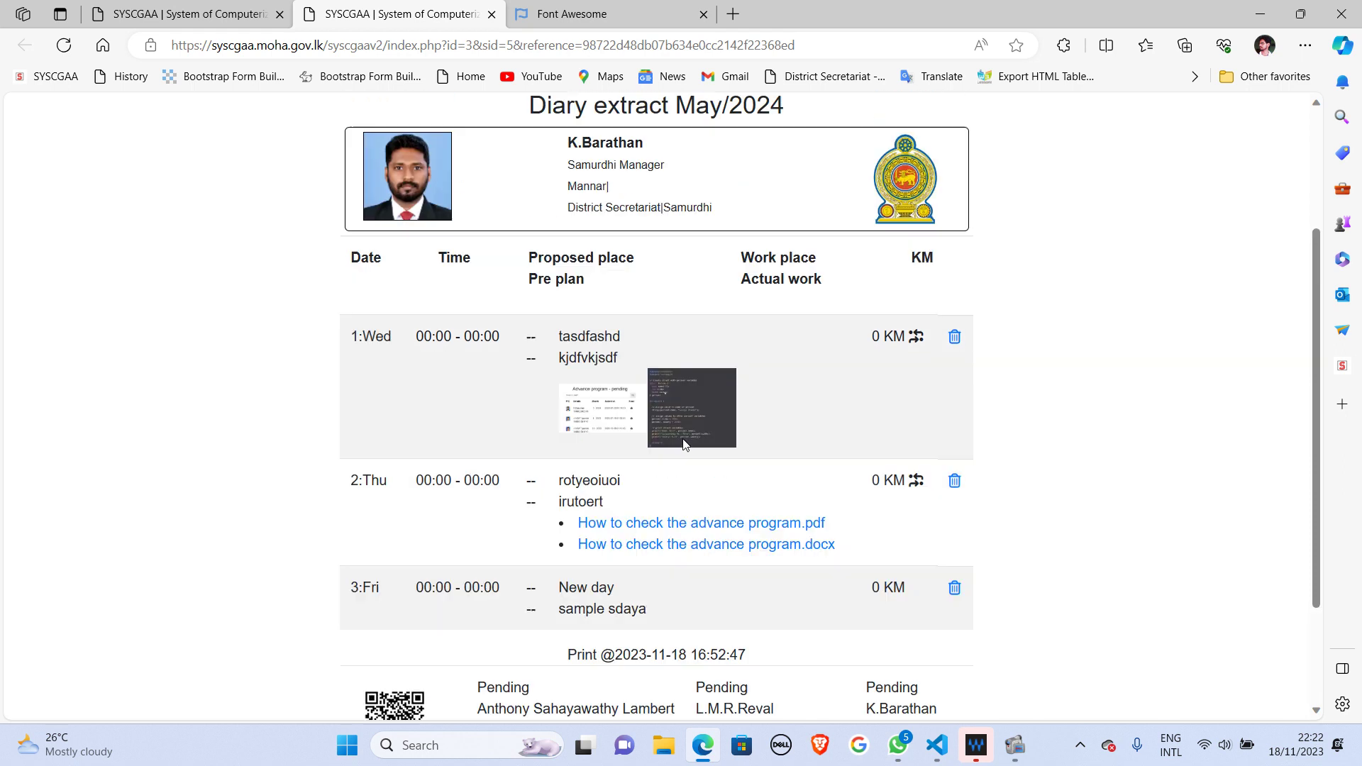
scroll(682, 438, "down", 3)
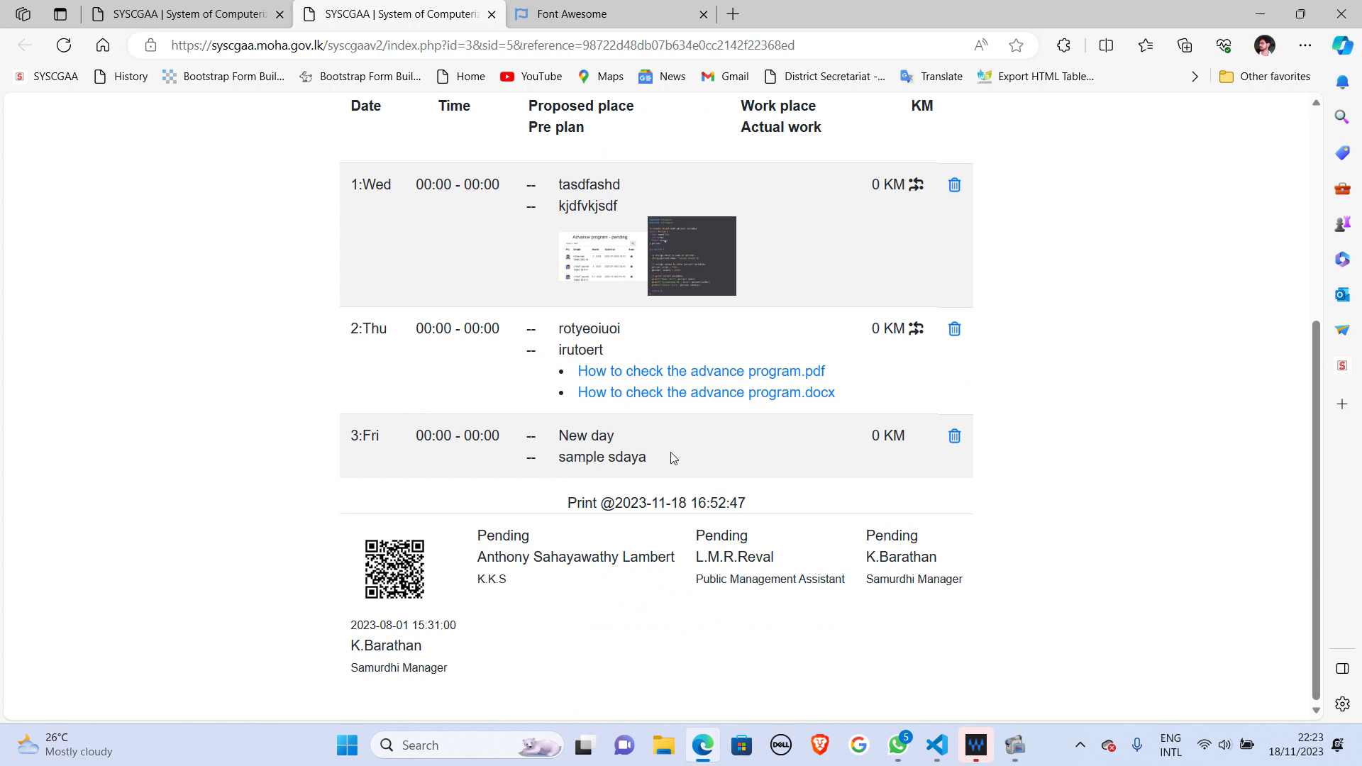
scroll(672, 458, "up", 5)
scroll(673, 458, "down", 5)
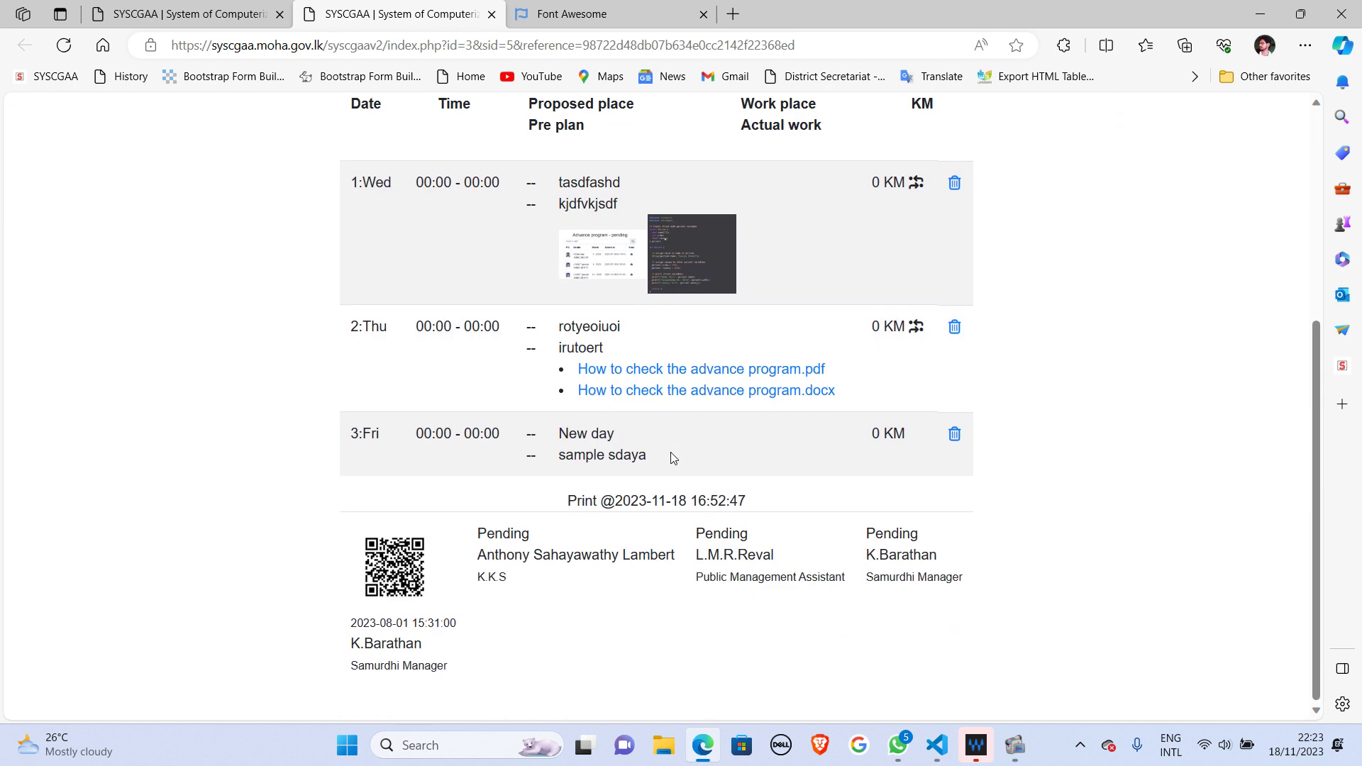
scroll(673, 458, "up", 5)
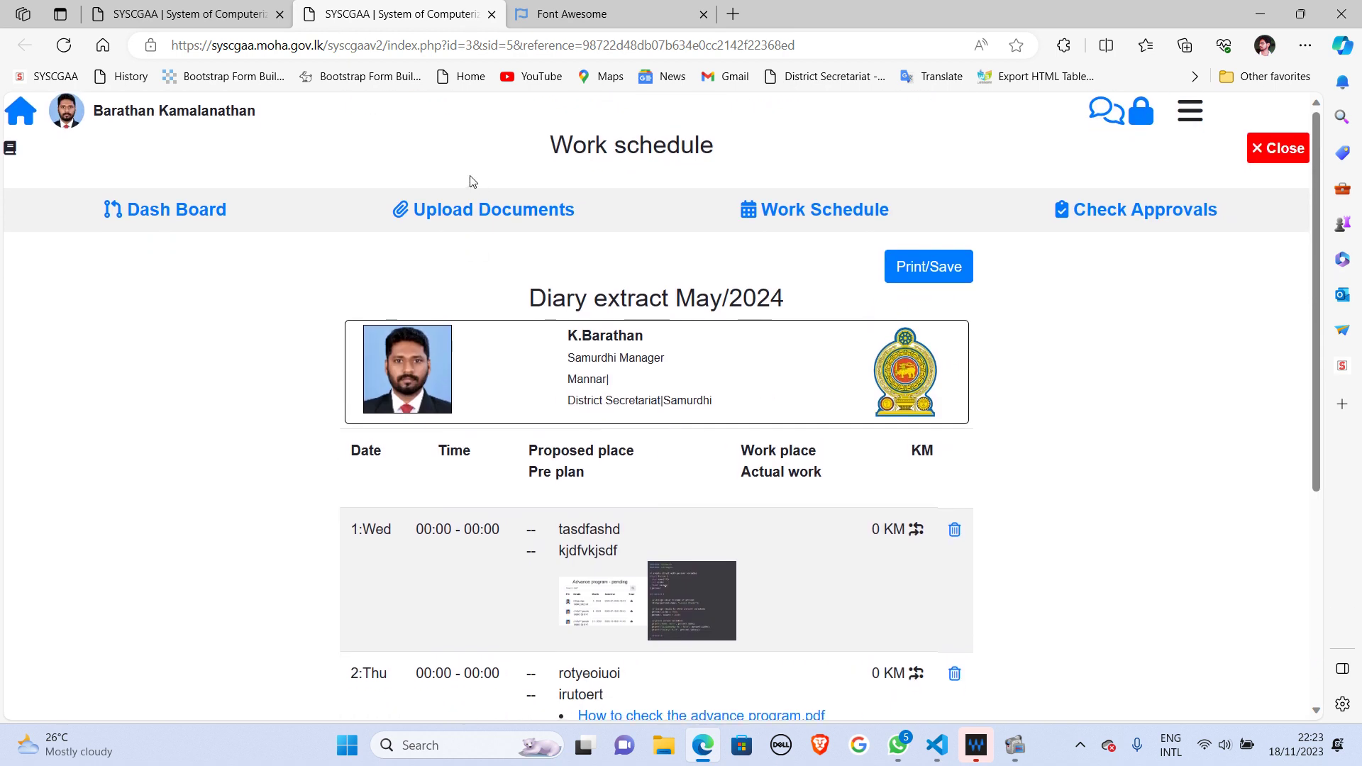
Step: Return to the diary dashboard and open the May 2024 work-done entries for editing
left_click(194, 215)
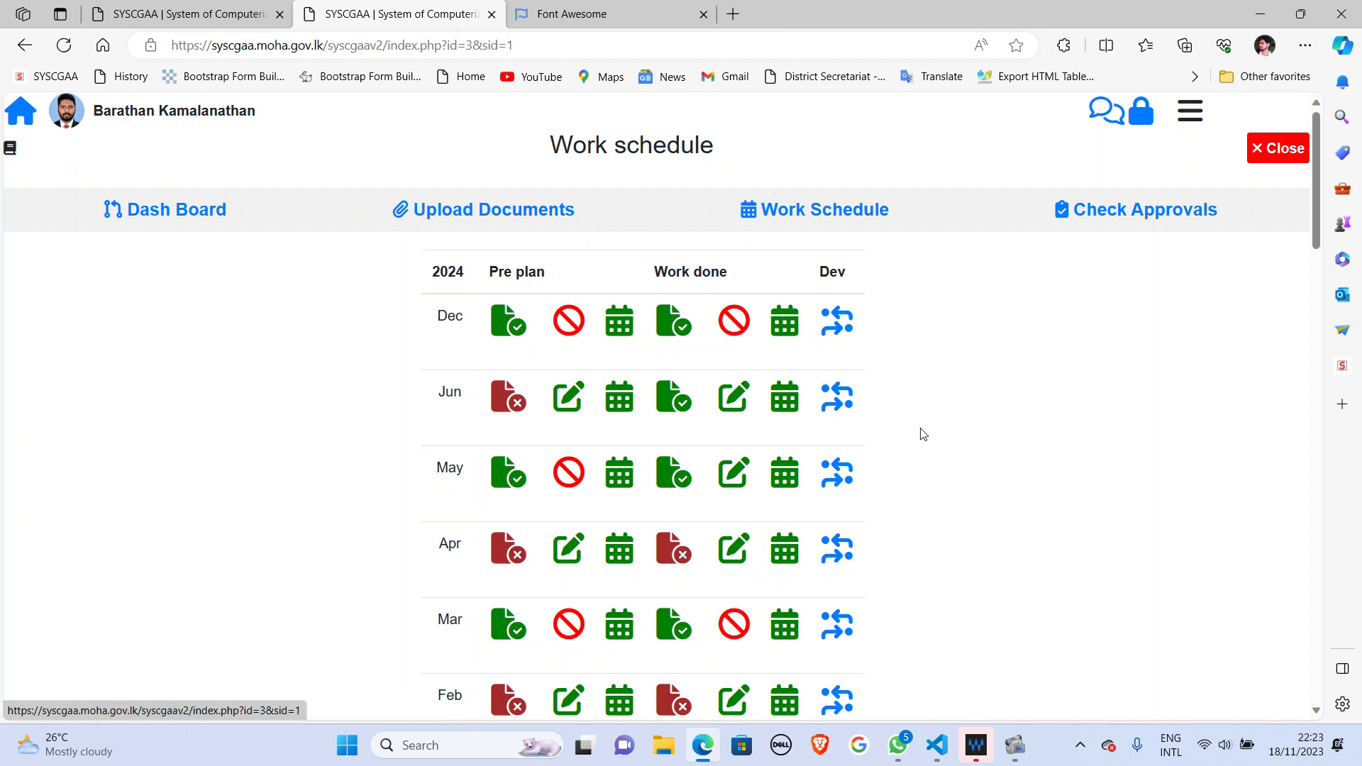
left_click(745, 477)
scroll(744, 478, "down", 18)
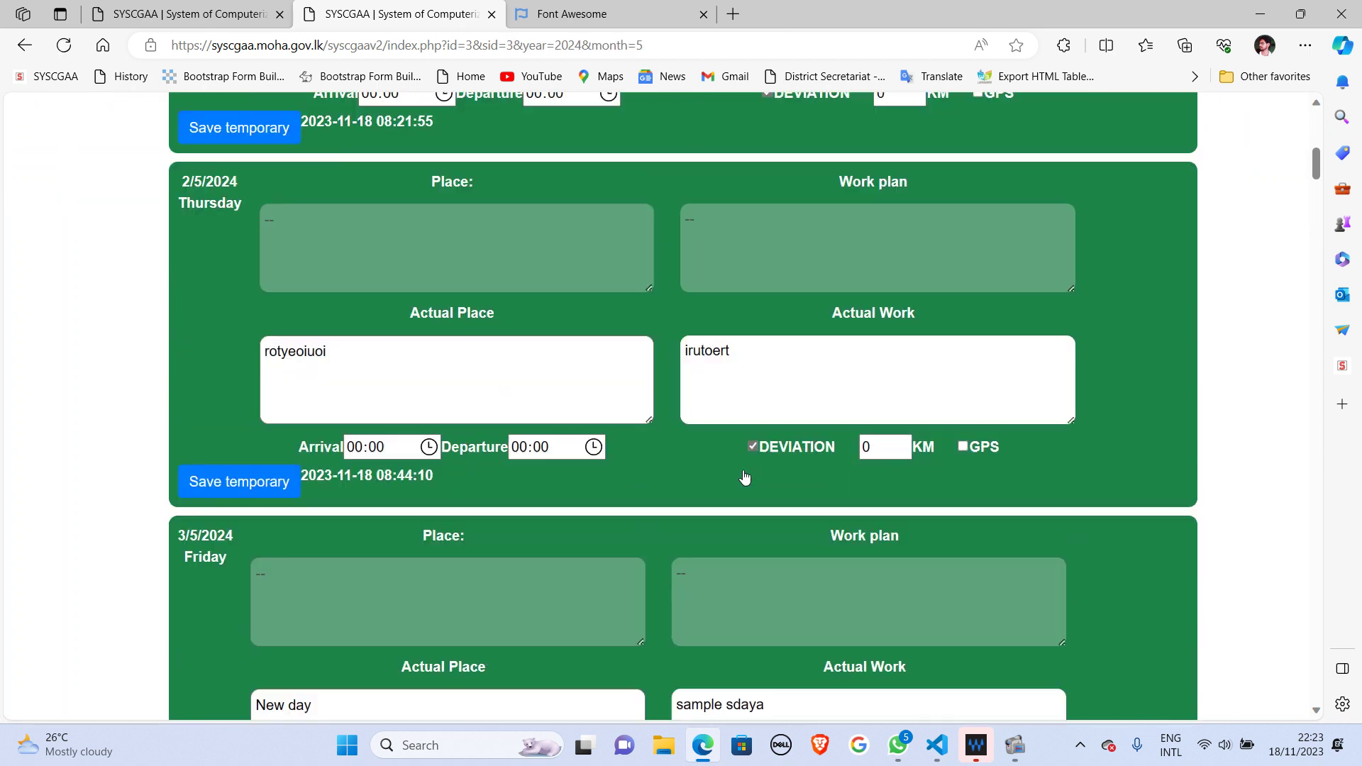
scroll(745, 477, "up", 1)
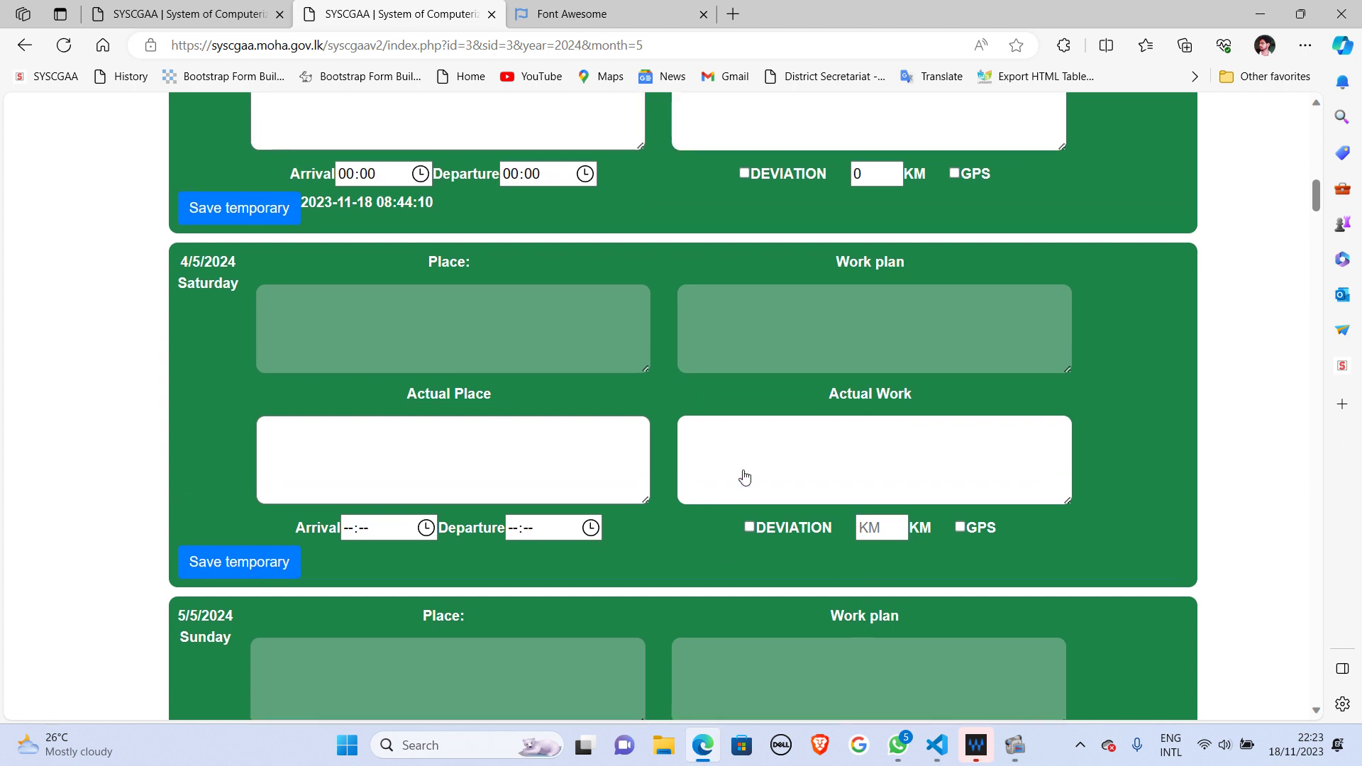
Step: Enter "New data" as the actual place and "sample testing" as the actual work for 4/5/2024
left_click(449, 443)
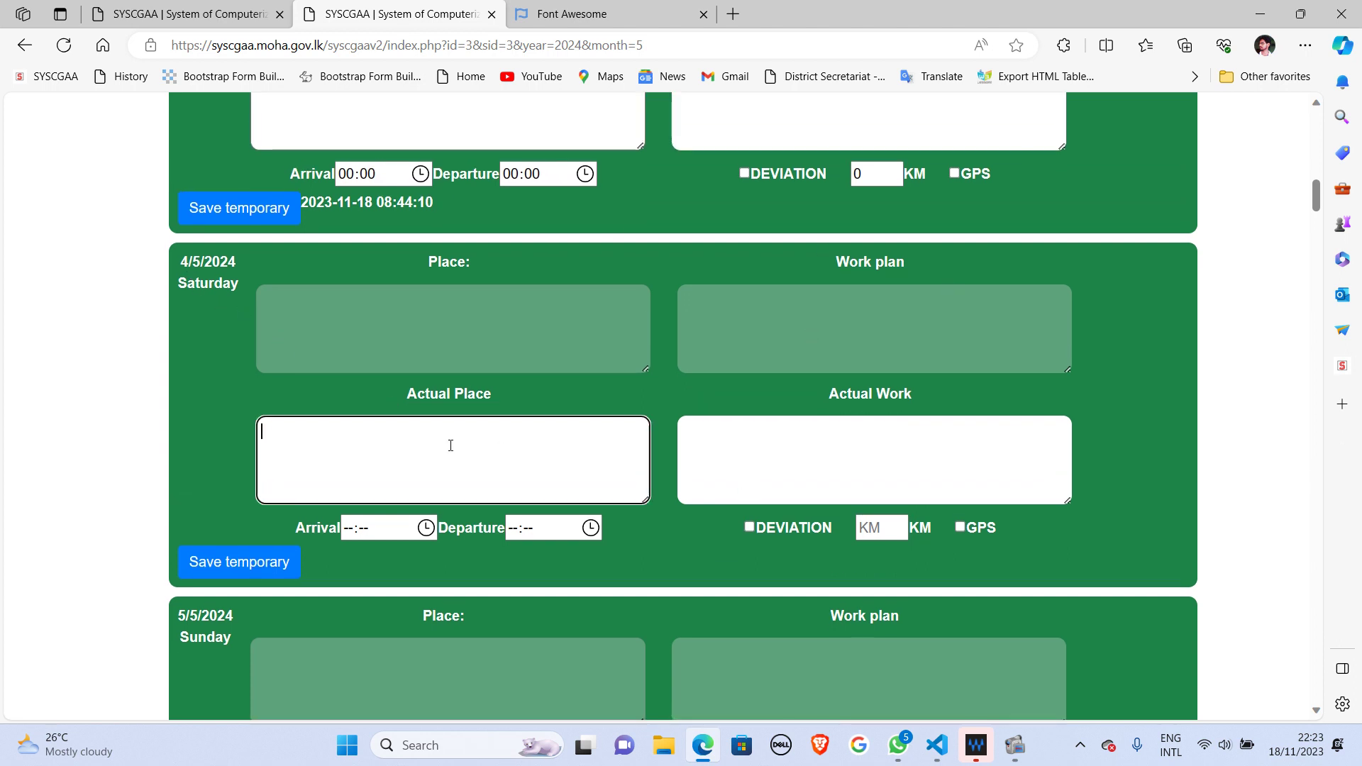
type("New data")
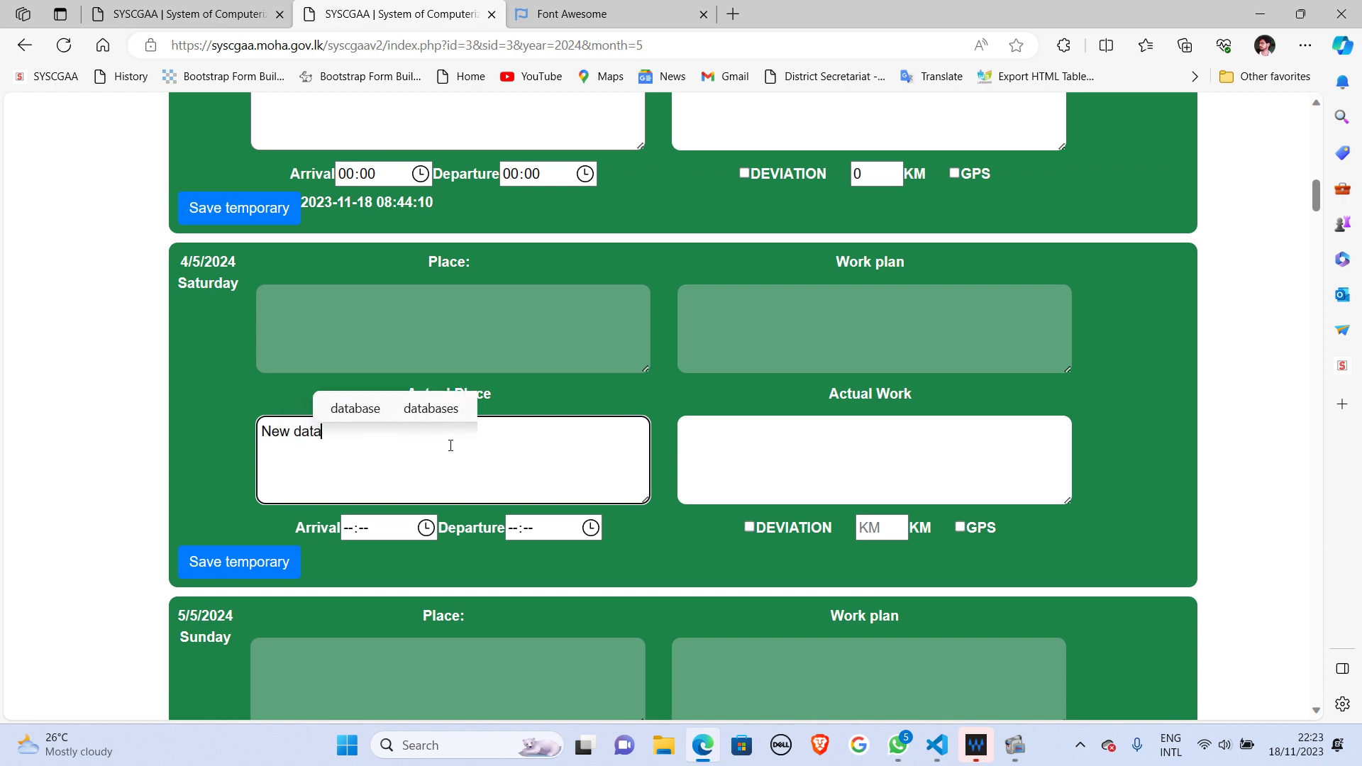
left_click(685, 485)
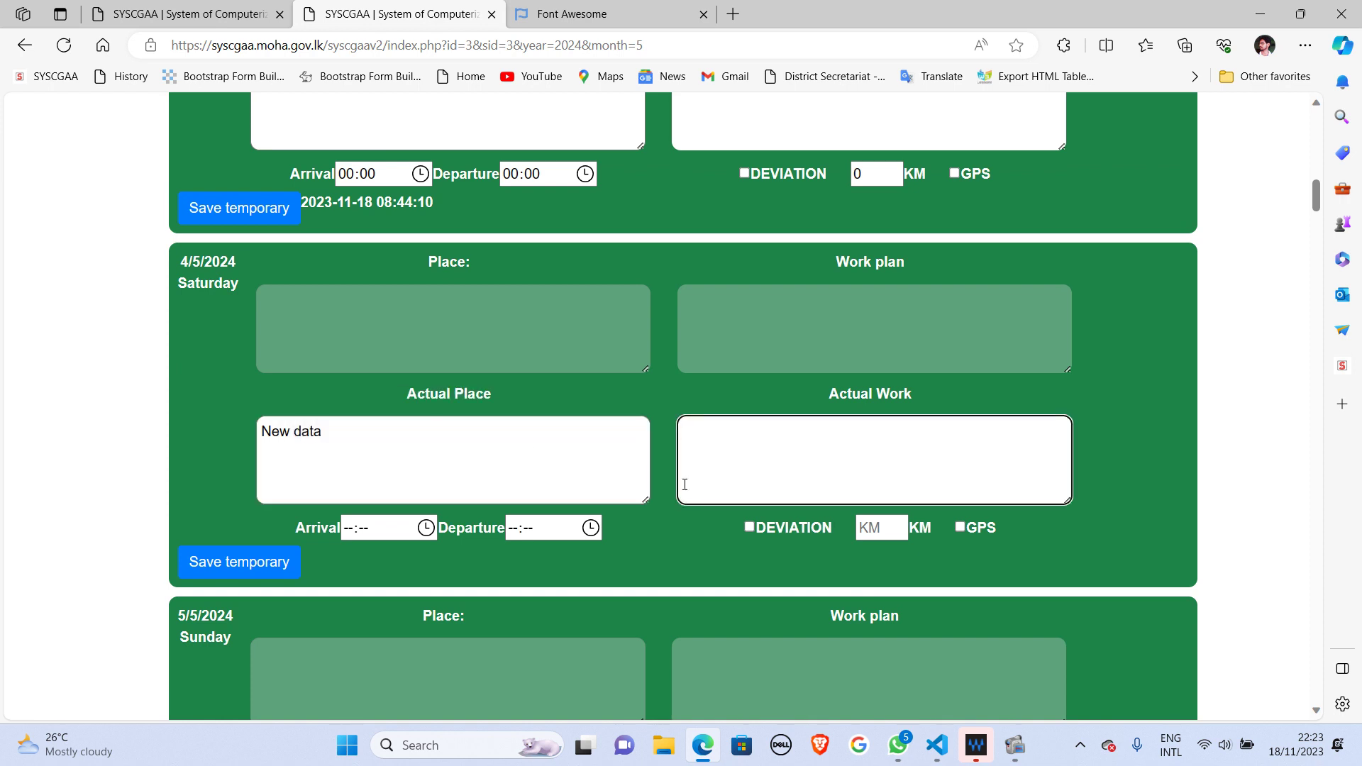
type("sample ")
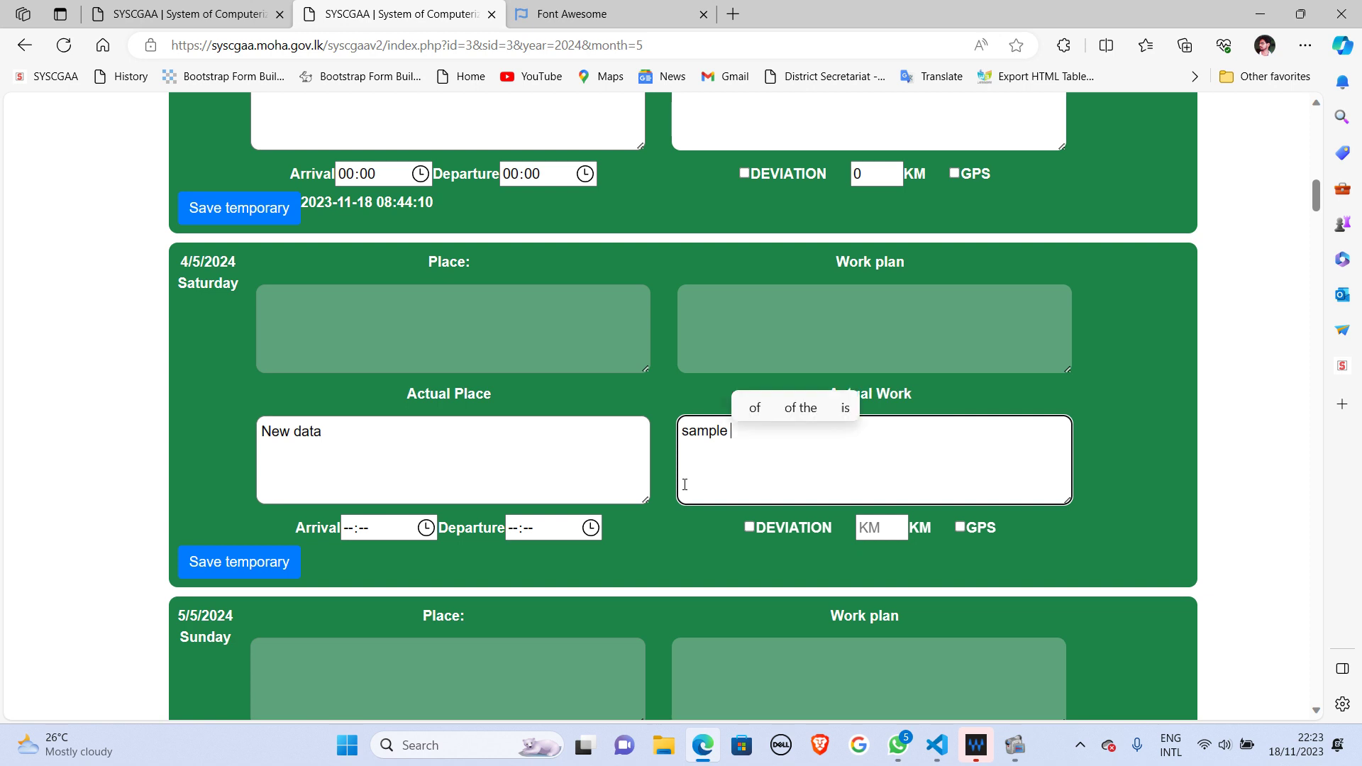
type("testing")
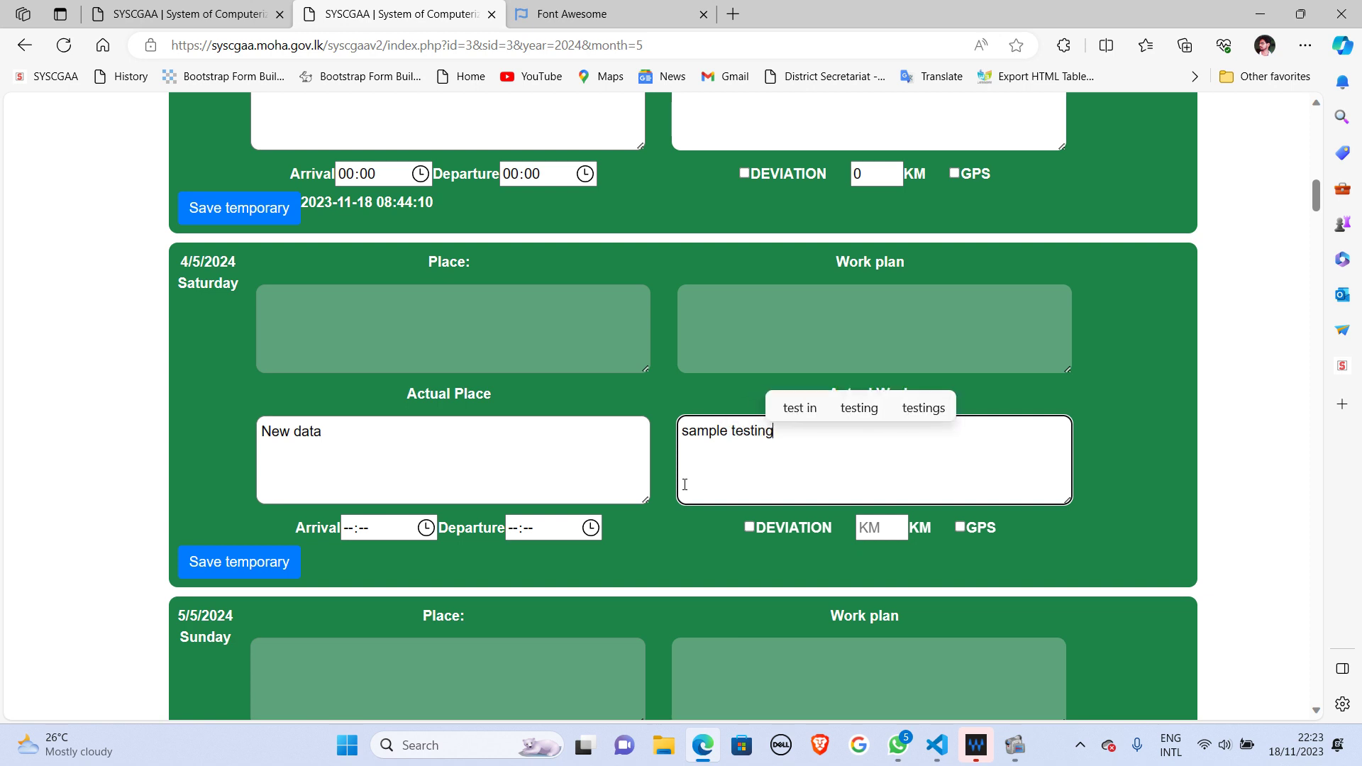
Step: Set the arrival time for 4/5/2024 to 08:28
left_click(426, 528)
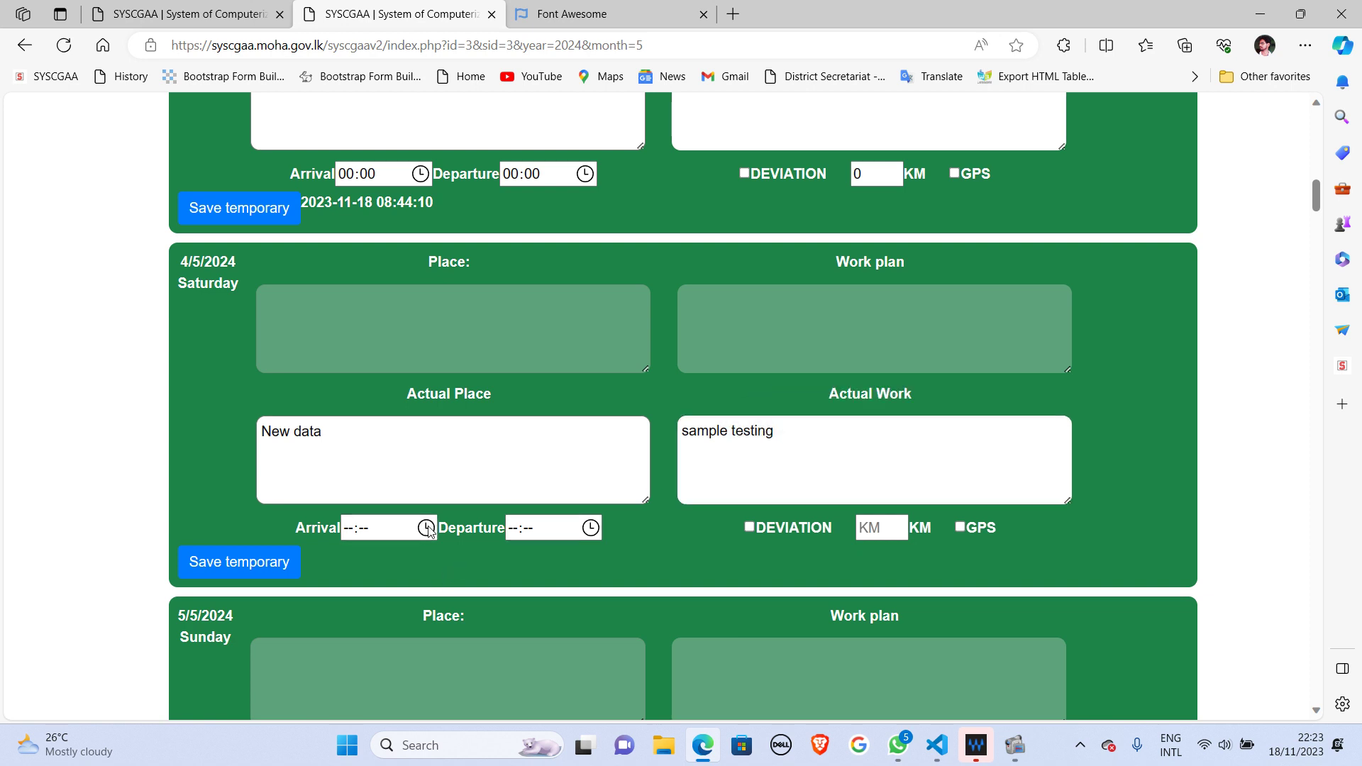
scroll(365, 361, "down", 2)
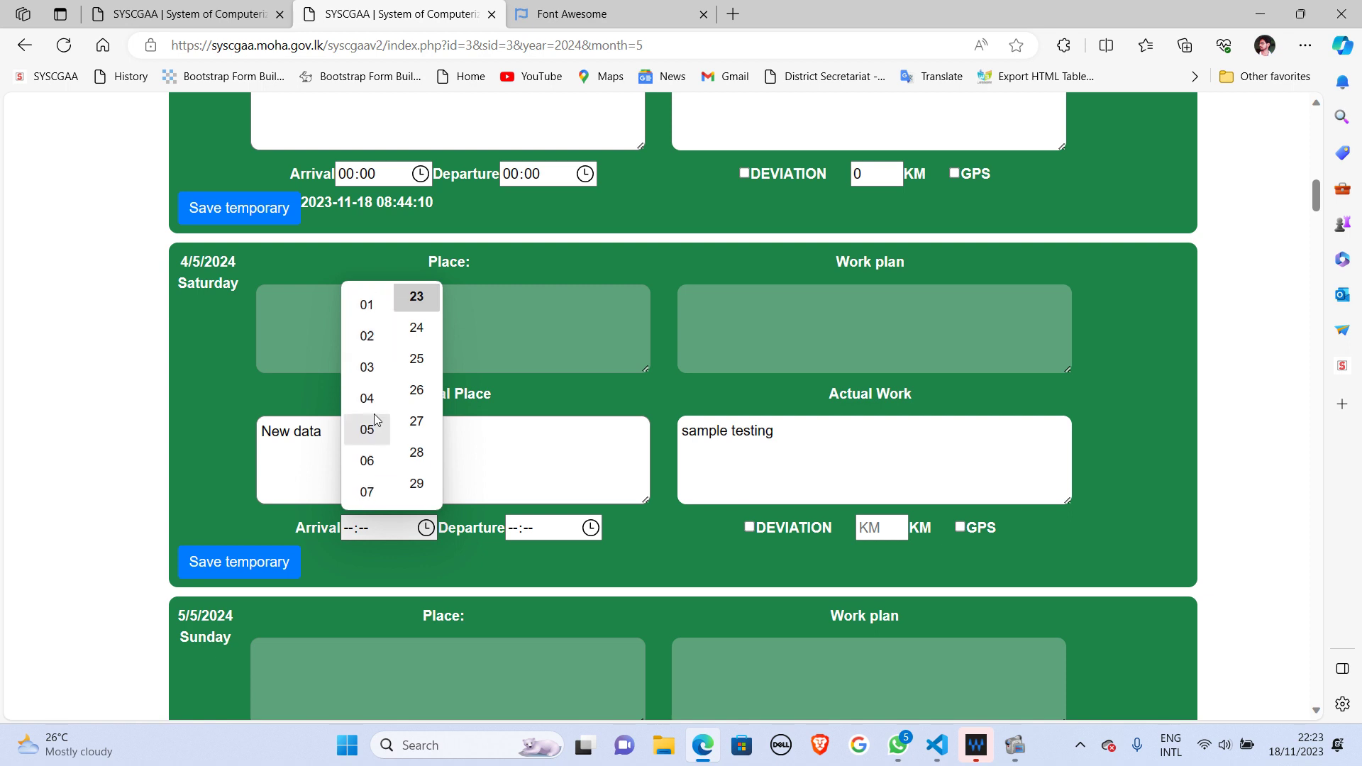
scroll(363, 465, "down", 2)
left_click(367, 436)
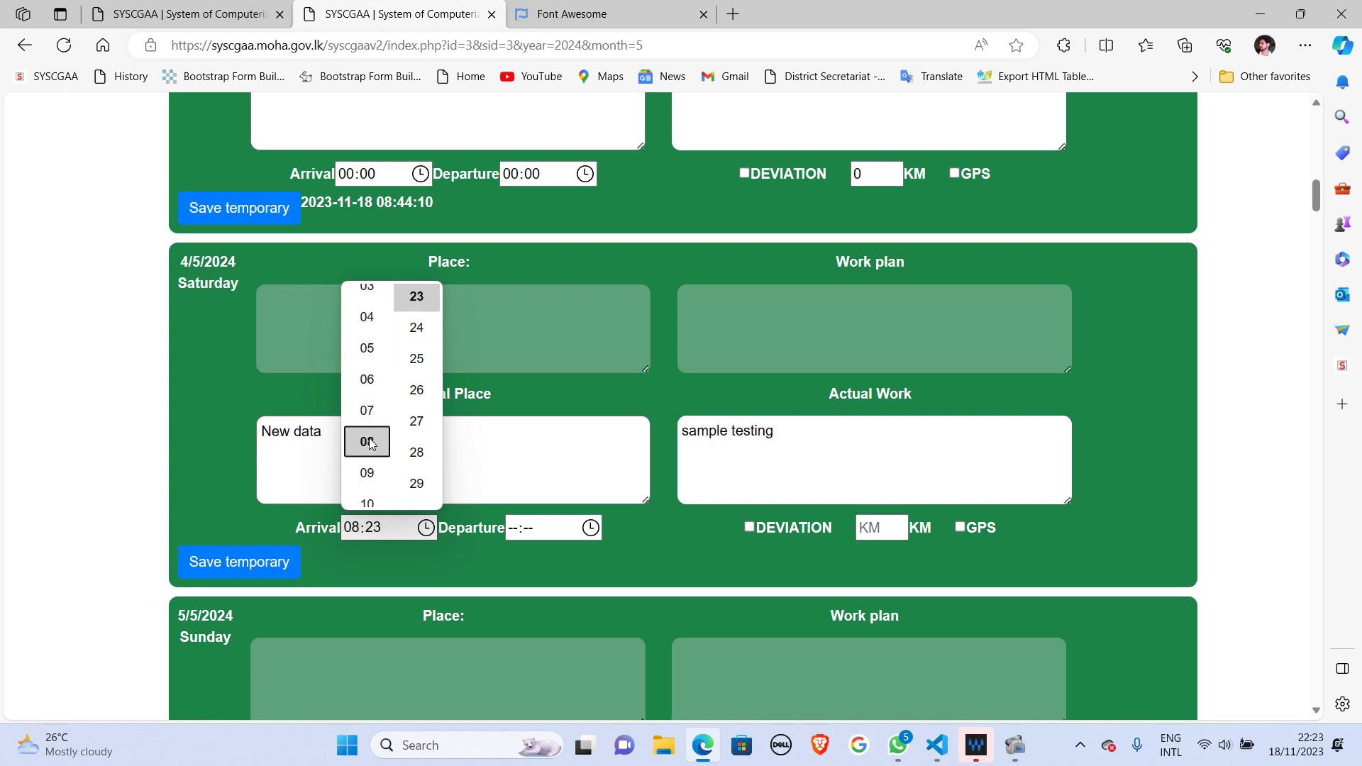
left_click(416, 454)
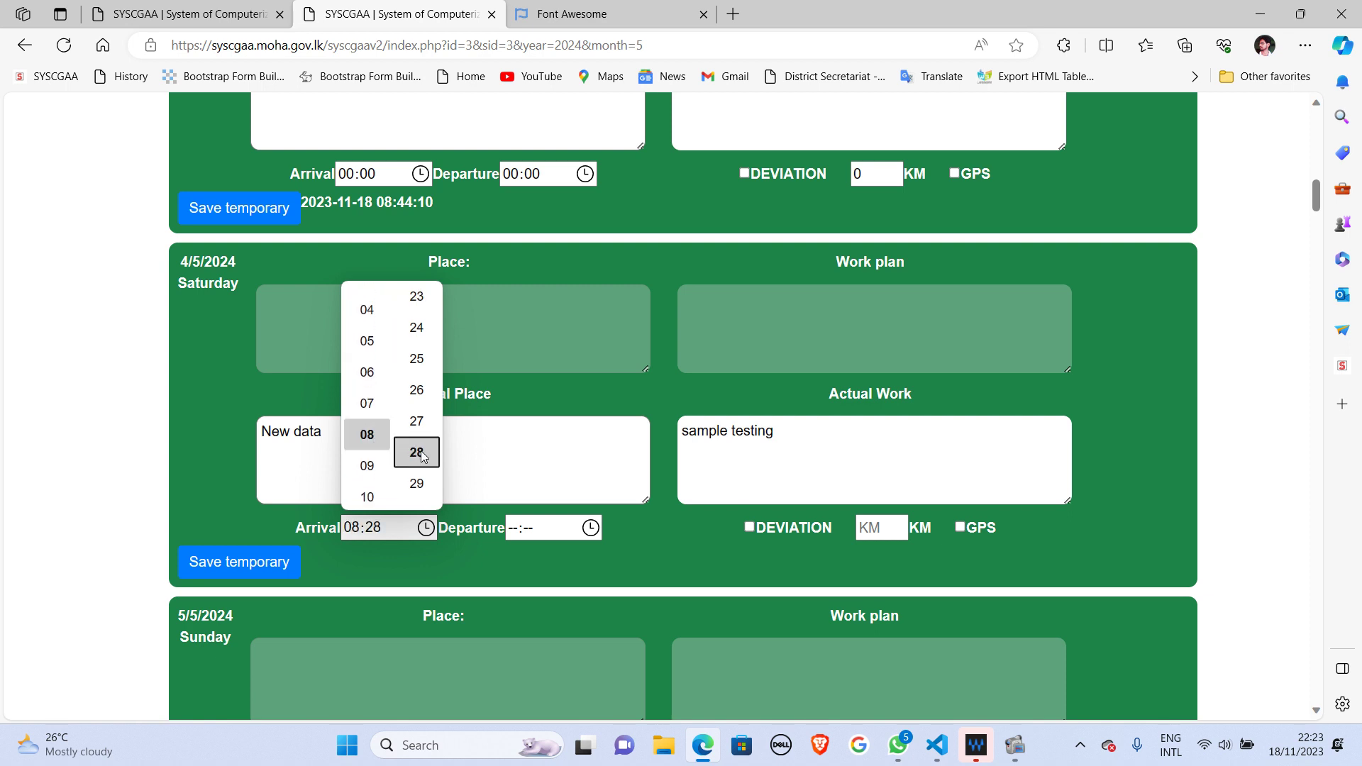
left_click(480, 542)
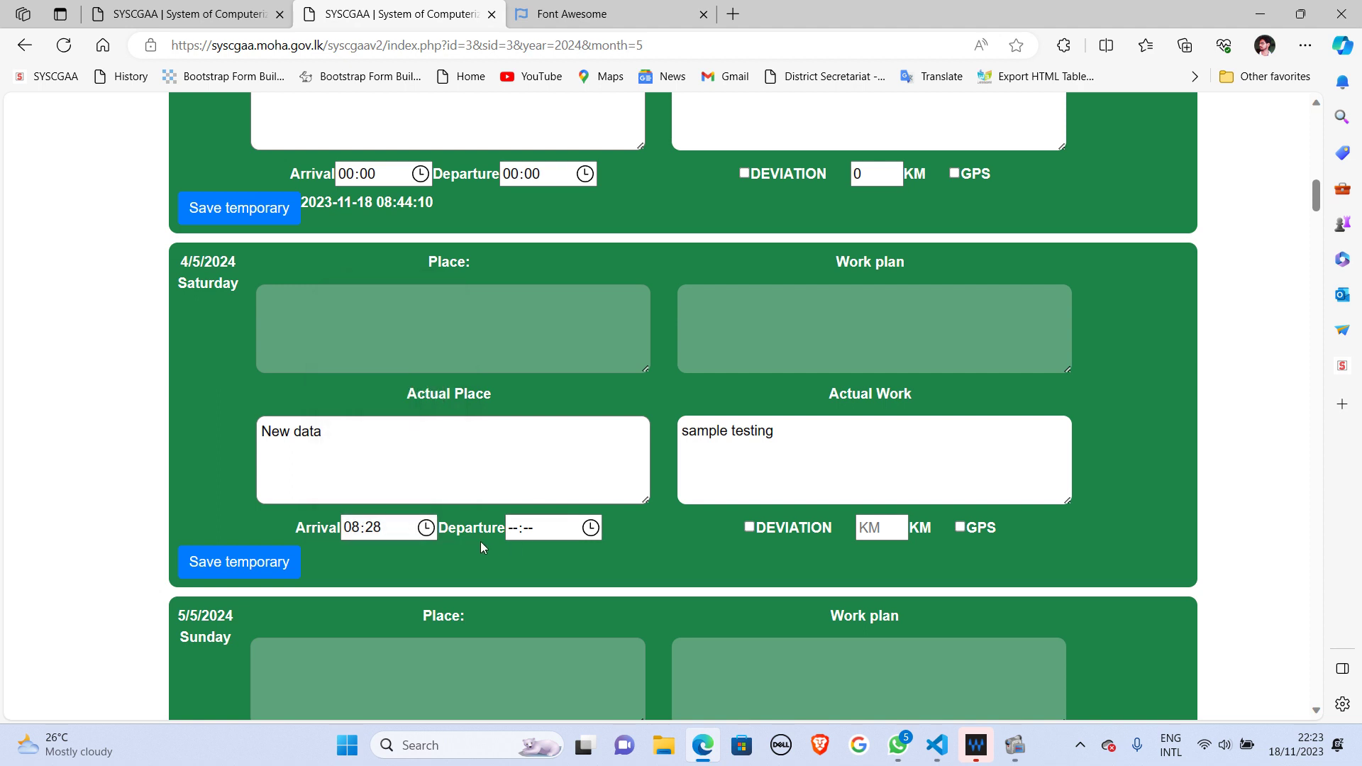
Step: Set the departure time for 4/5/2024 to 17:24 and mark the day as a deviation
left_click(590, 528)
scroll(531, 447, "down", 8)
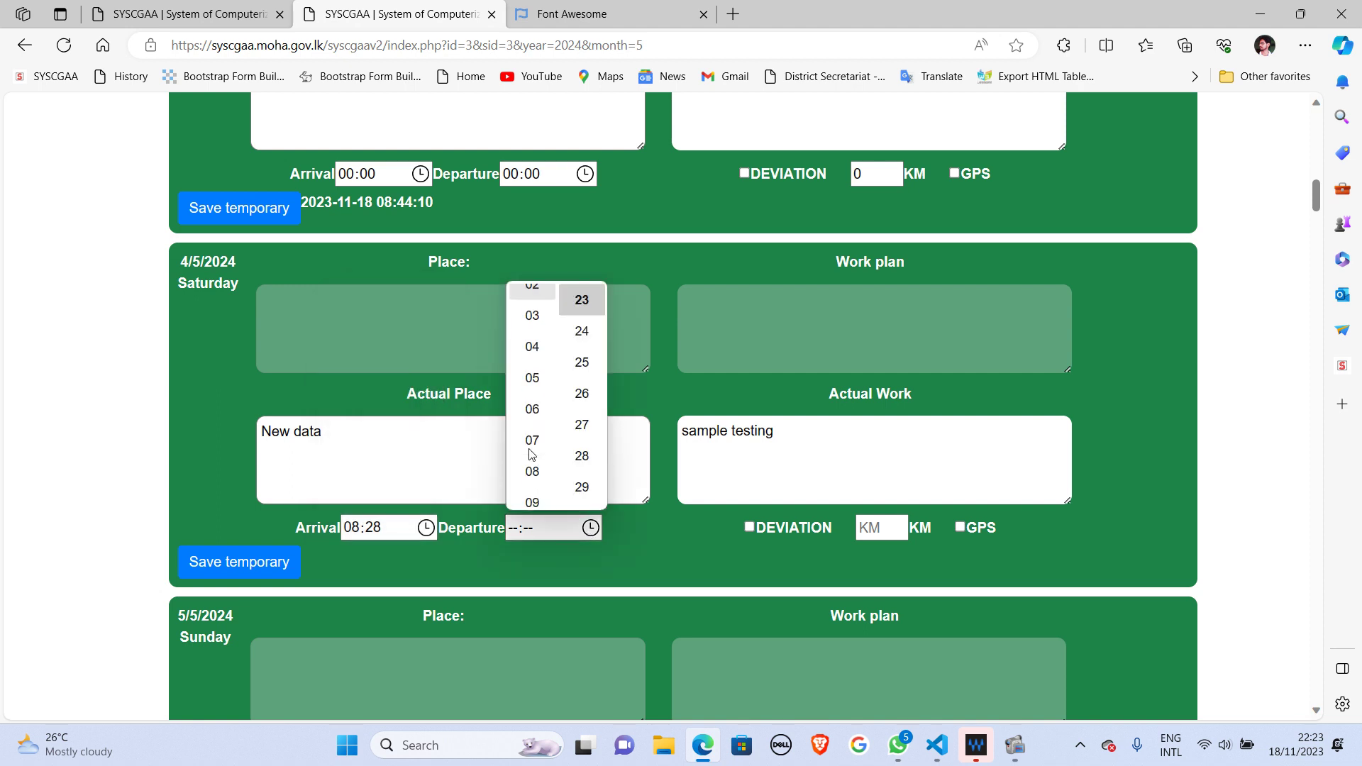
scroll(532, 454, "down", 7)
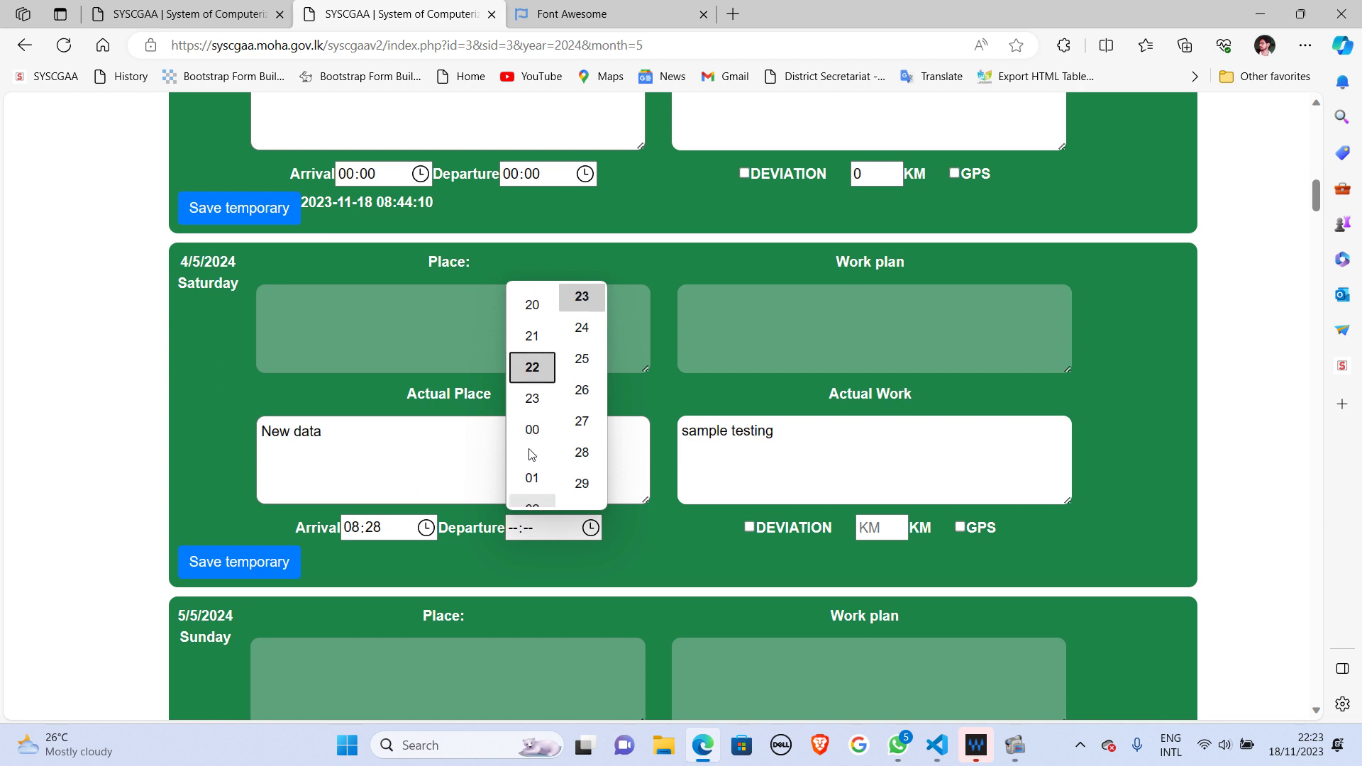
scroll(532, 455, "down", 3)
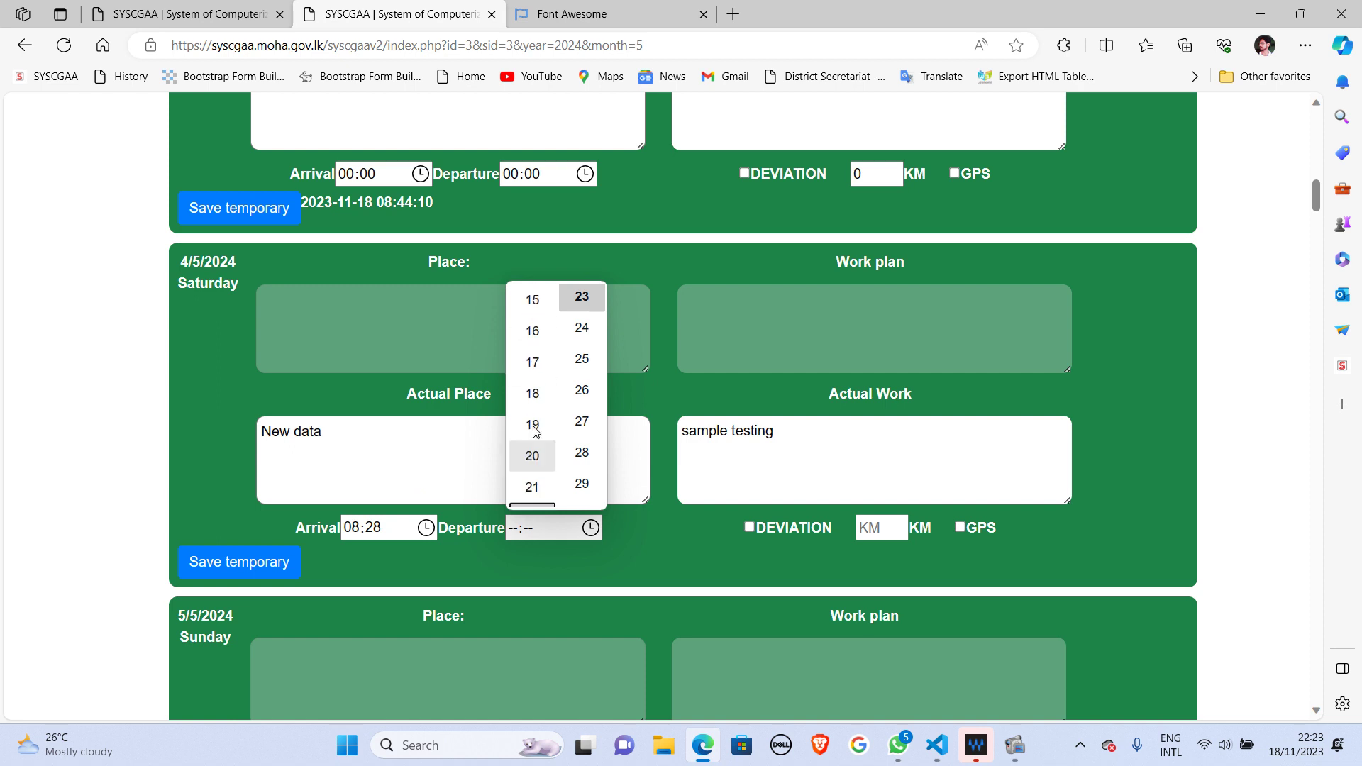
left_click(540, 337)
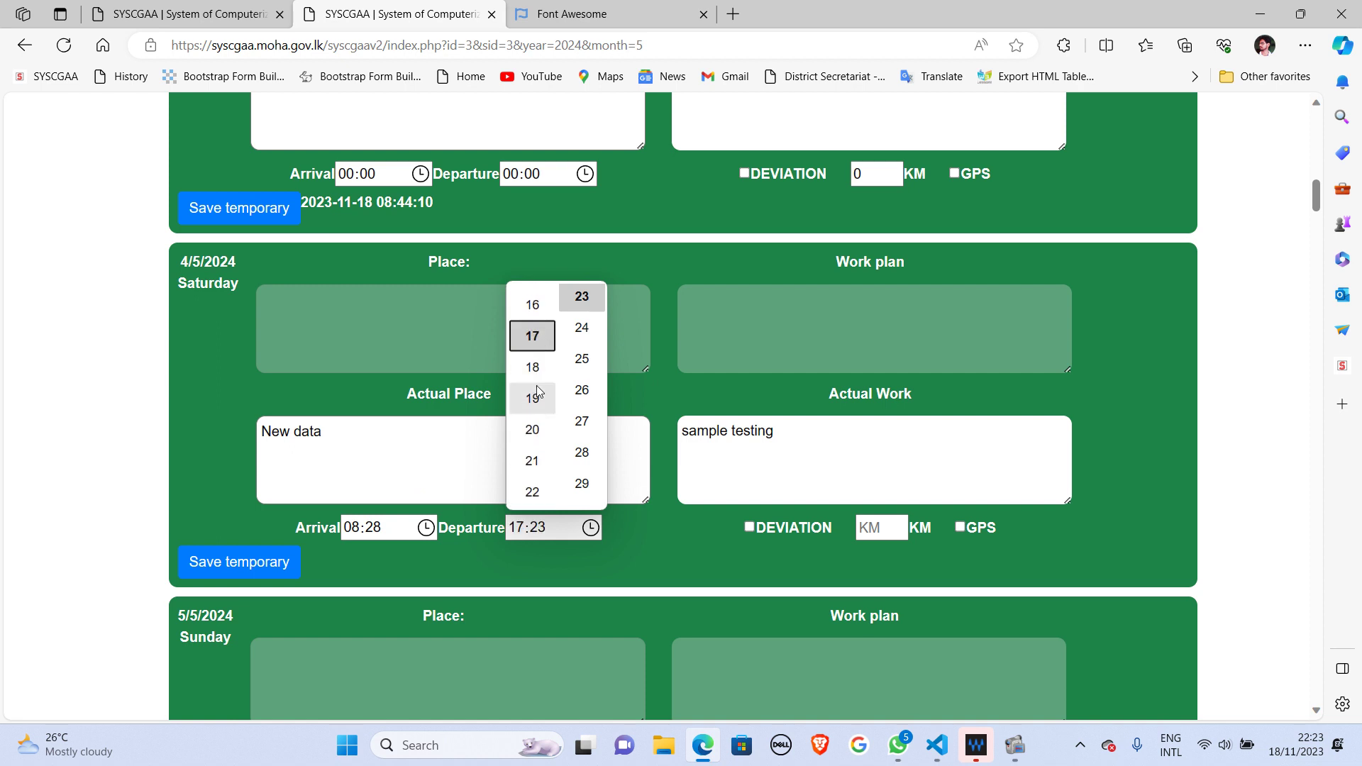
left_click(580, 328)
left_click(654, 542)
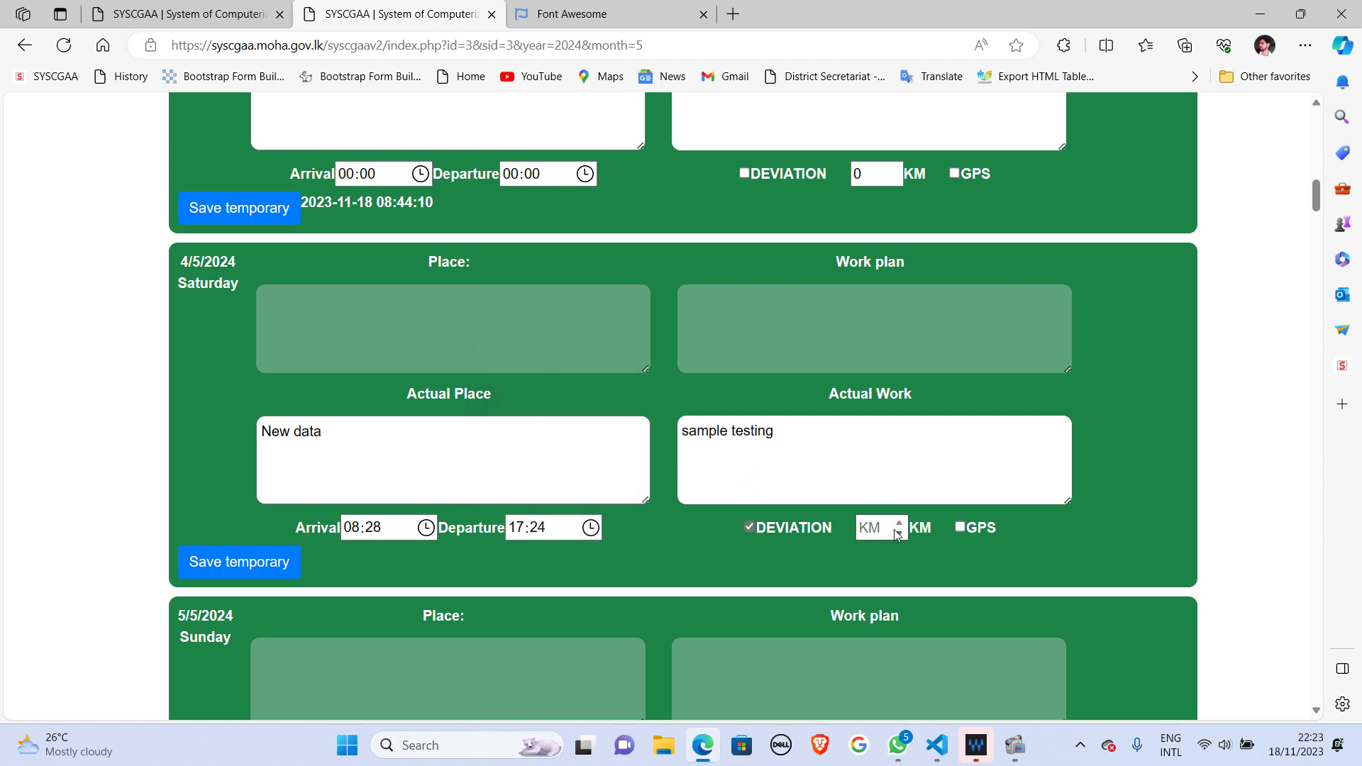
Step: Enter 10 KM for the 4/5/2024 entry and save that day temporarily
left_click(868, 530)
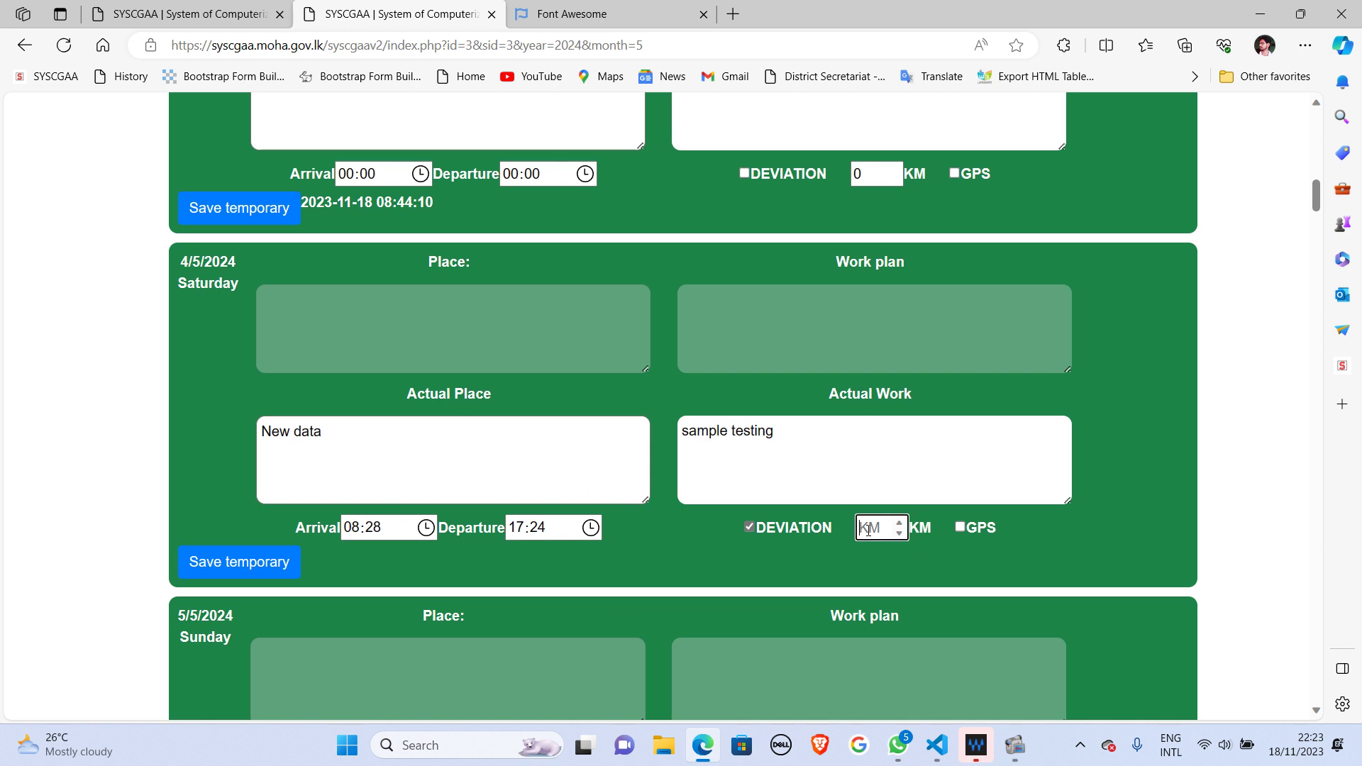
type("10")
left_click(264, 558)
left_click(264, 557)
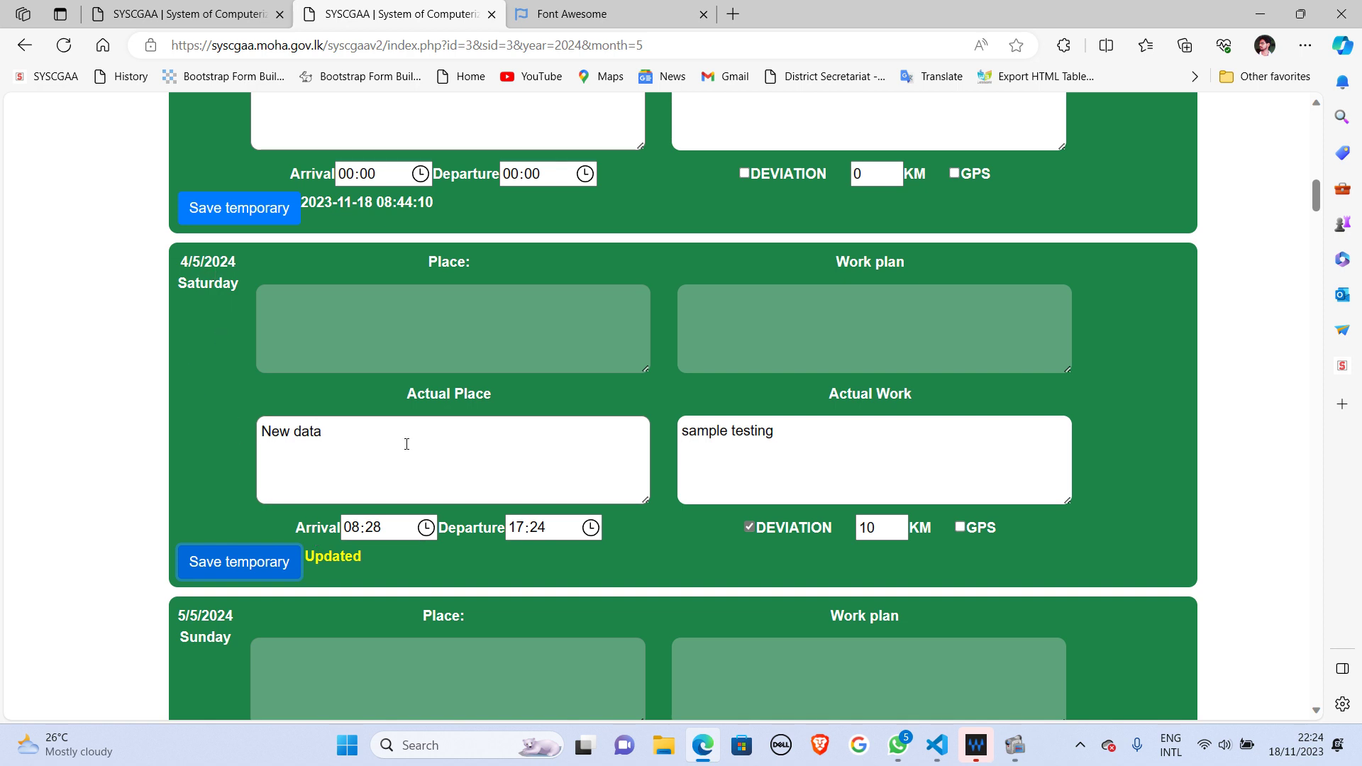
Step: Upload all saved May 2024 diary data online
scroll(640, 447, "down", 20)
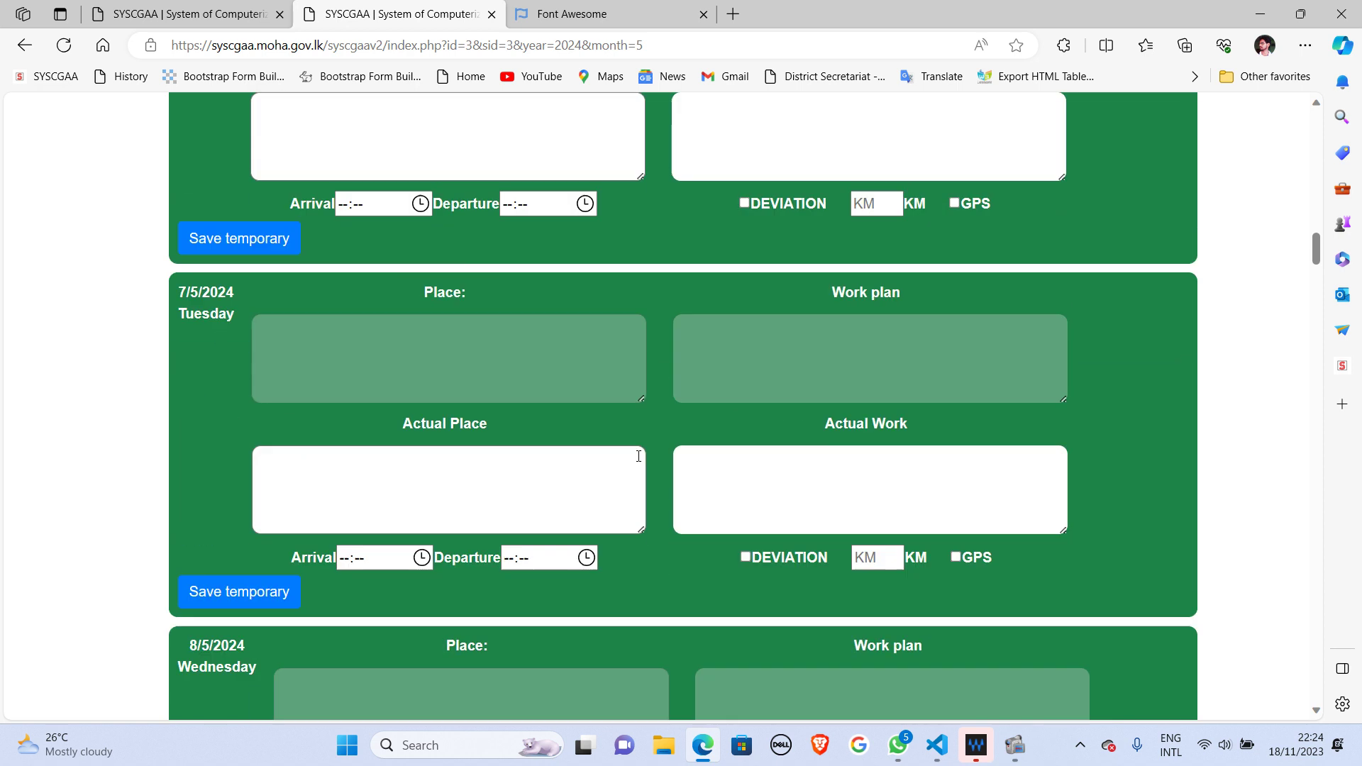
scroll(637, 456, "down", 20)
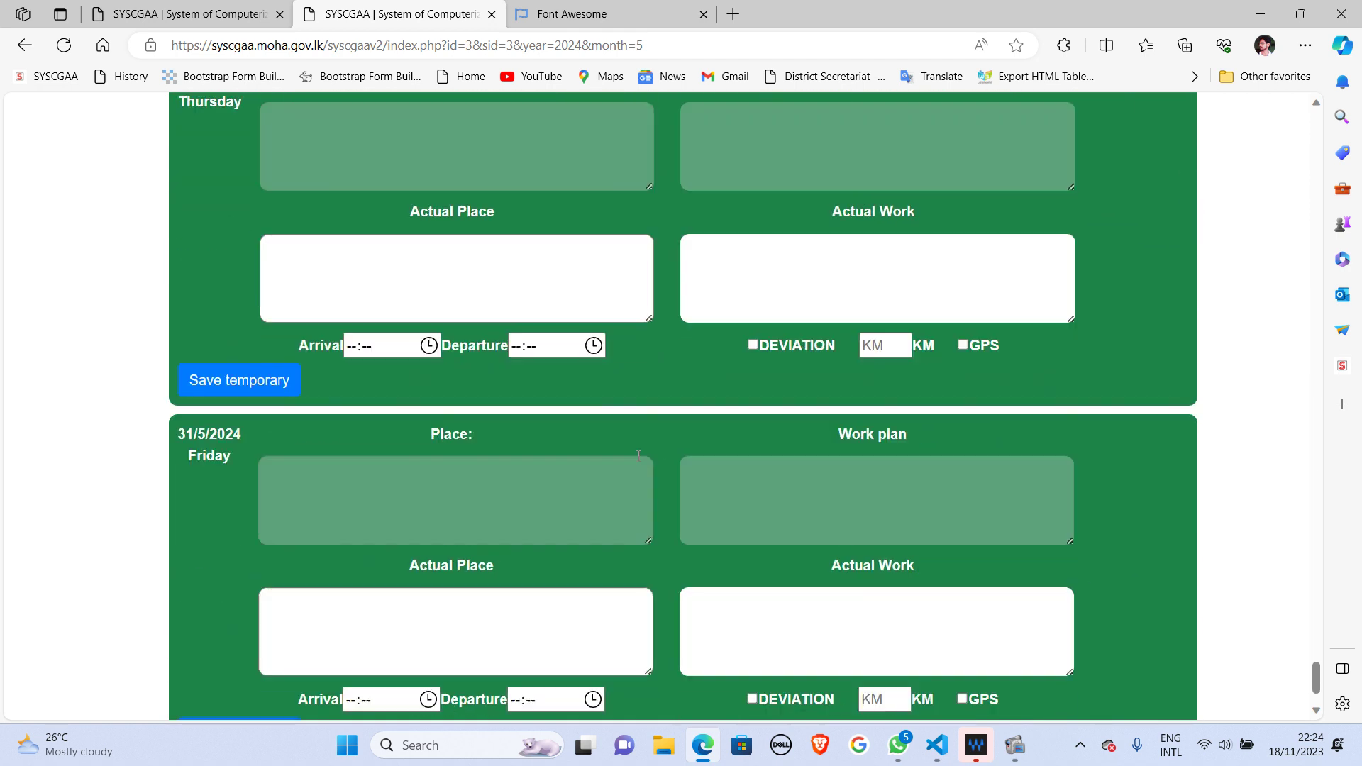
left_click(736, 687)
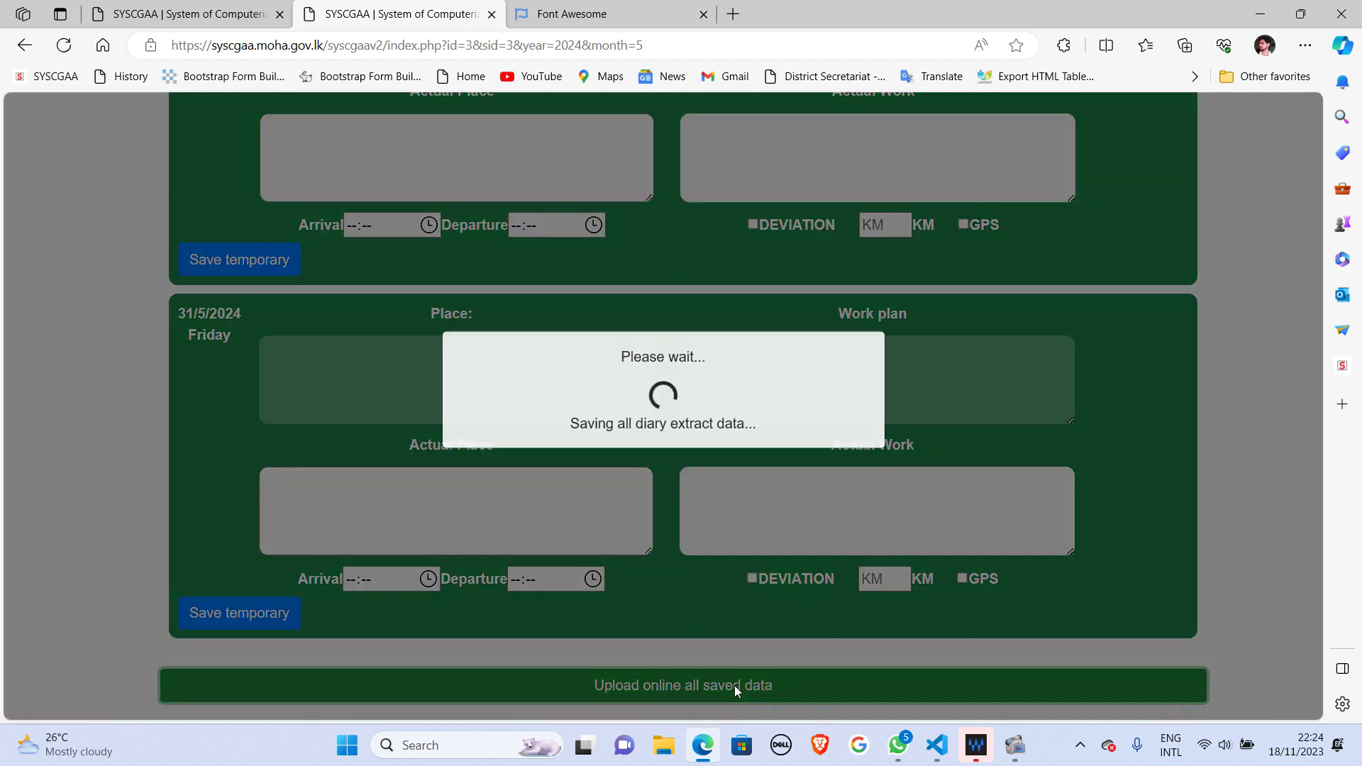
scroll(799, 348, "up", 20)
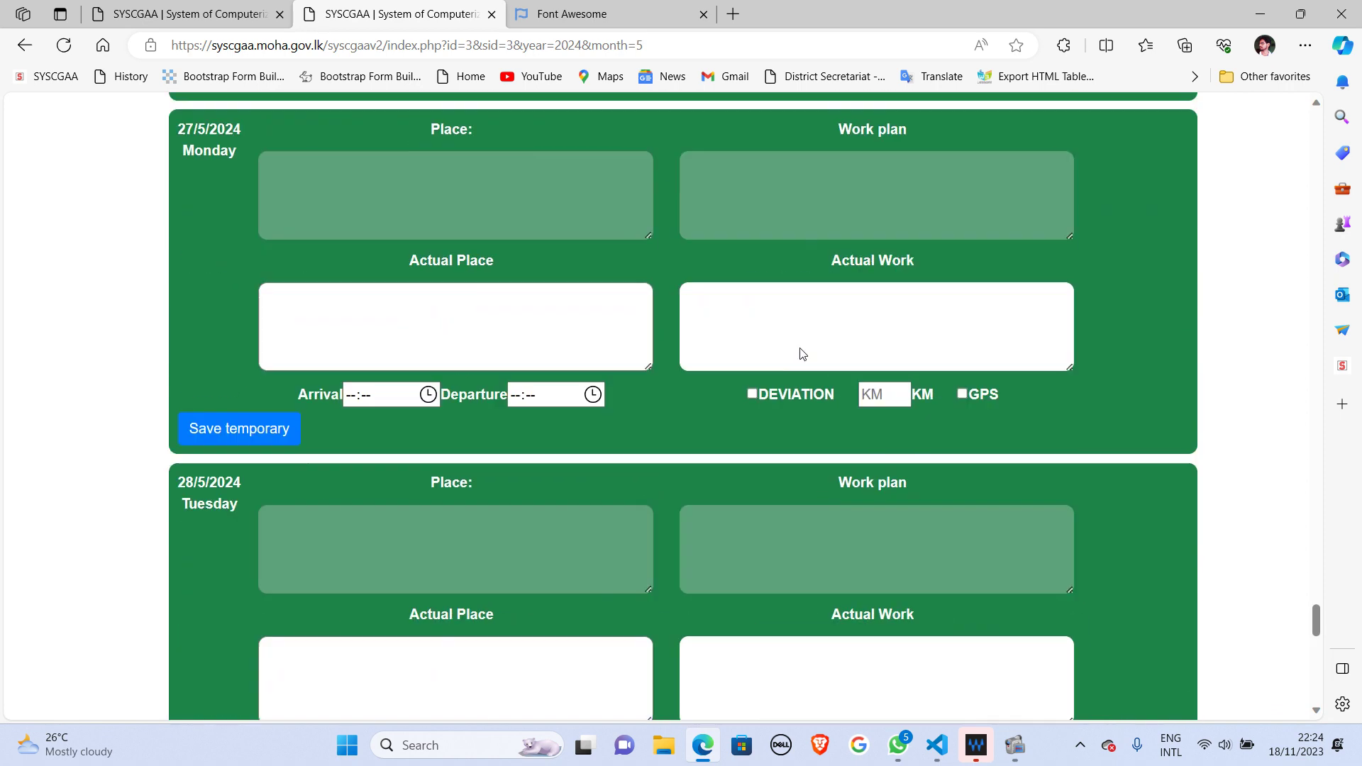
Step: Leave the May 2024 diary extract page and return to the work schedule dashboard
scroll(801, 349, "up", 20)
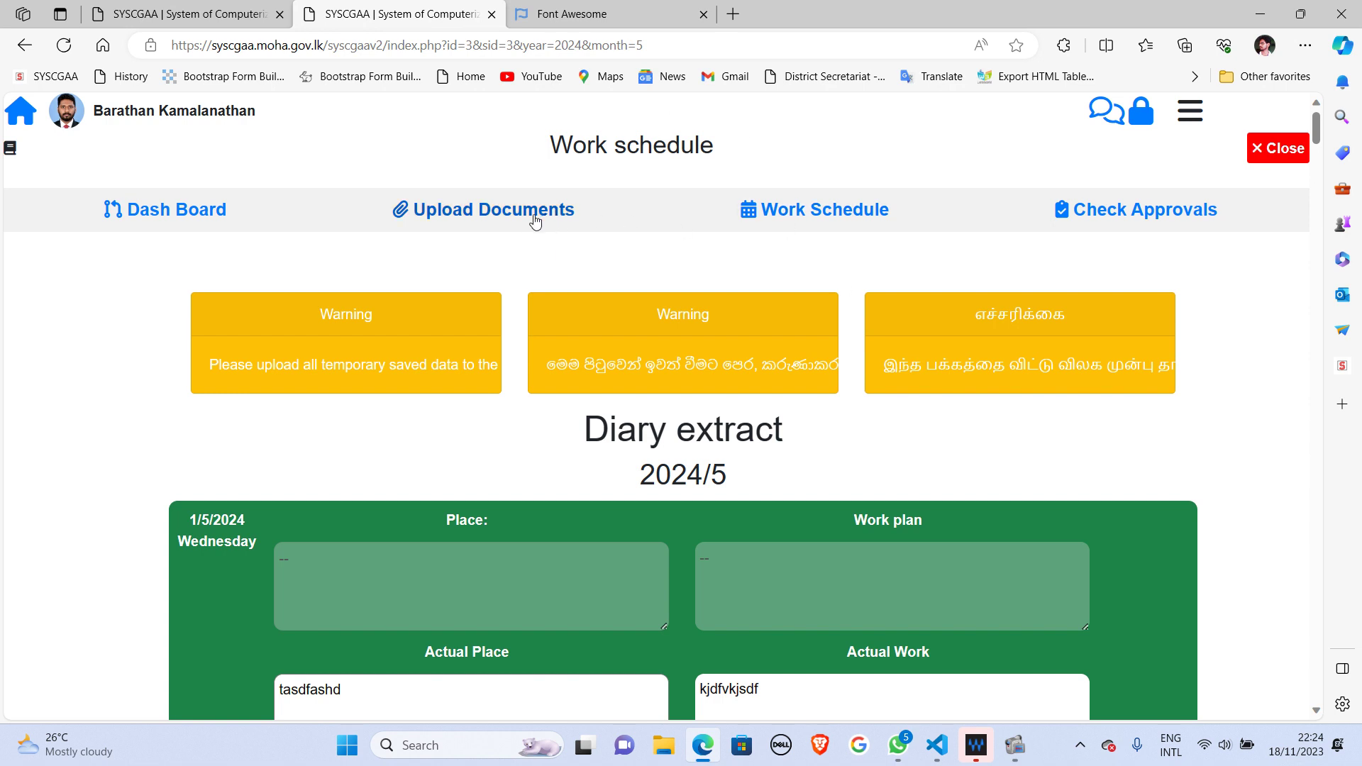
left_click(162, 225)
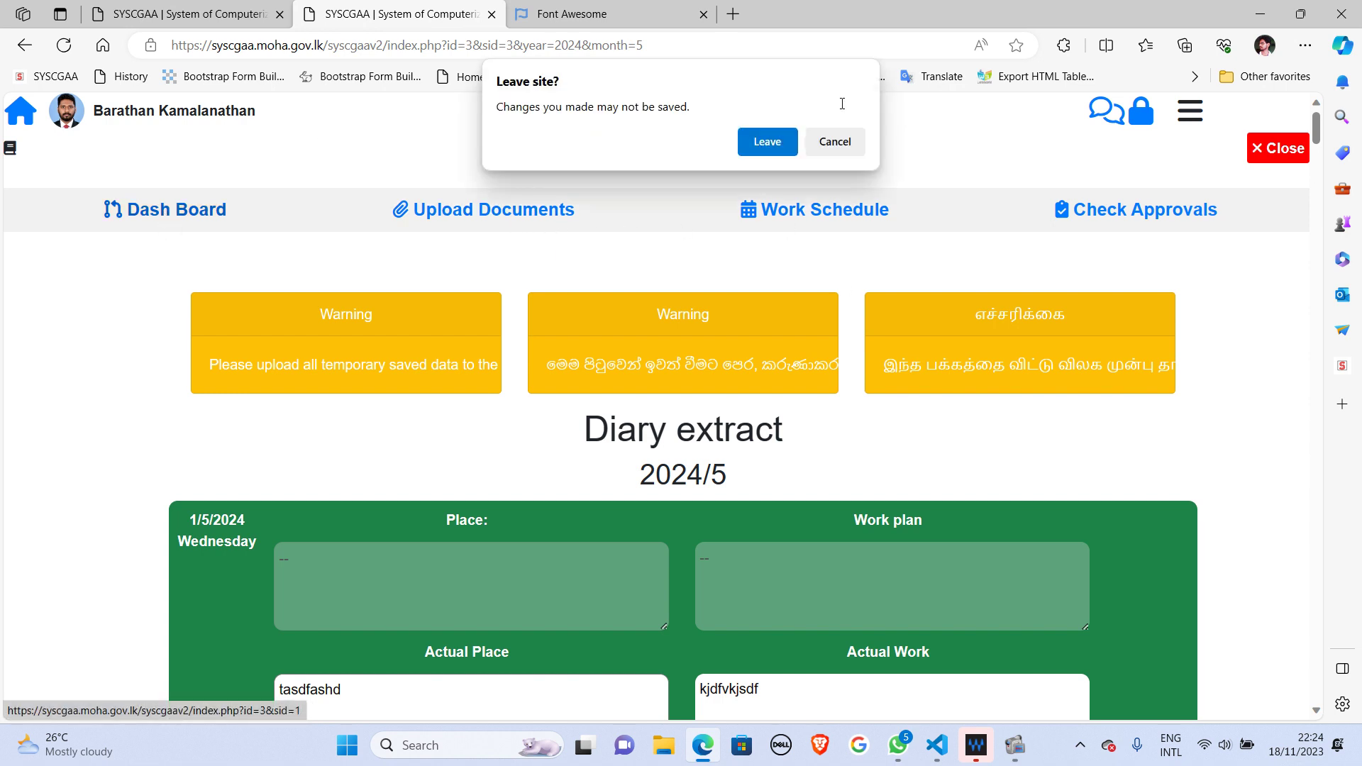
left_click(784, 144)
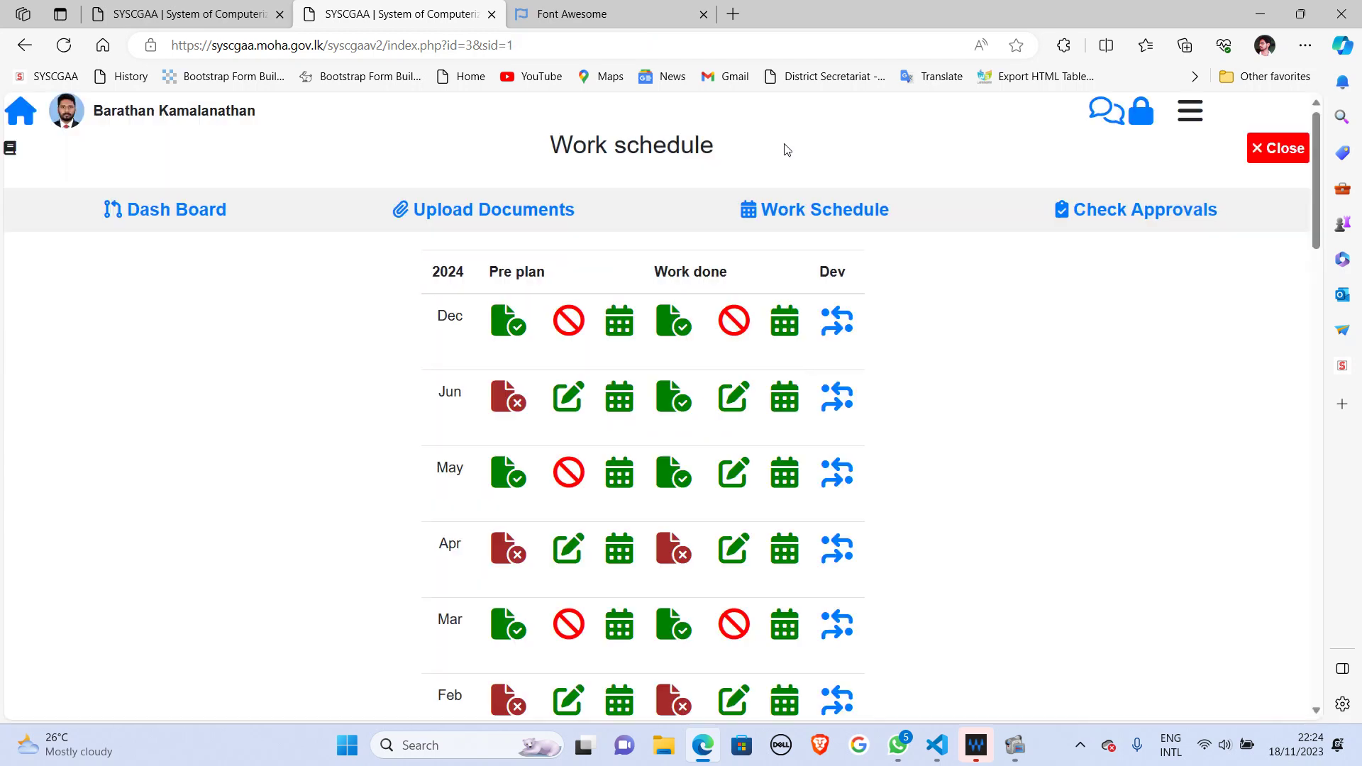
Step: Open the work-done diary extract for May 2024 and review the entry for Saturday the 4th
left_click_drag(674, 567, 796, 473)
left_click(797, 476)
scroll(796, 471, "down", 5)
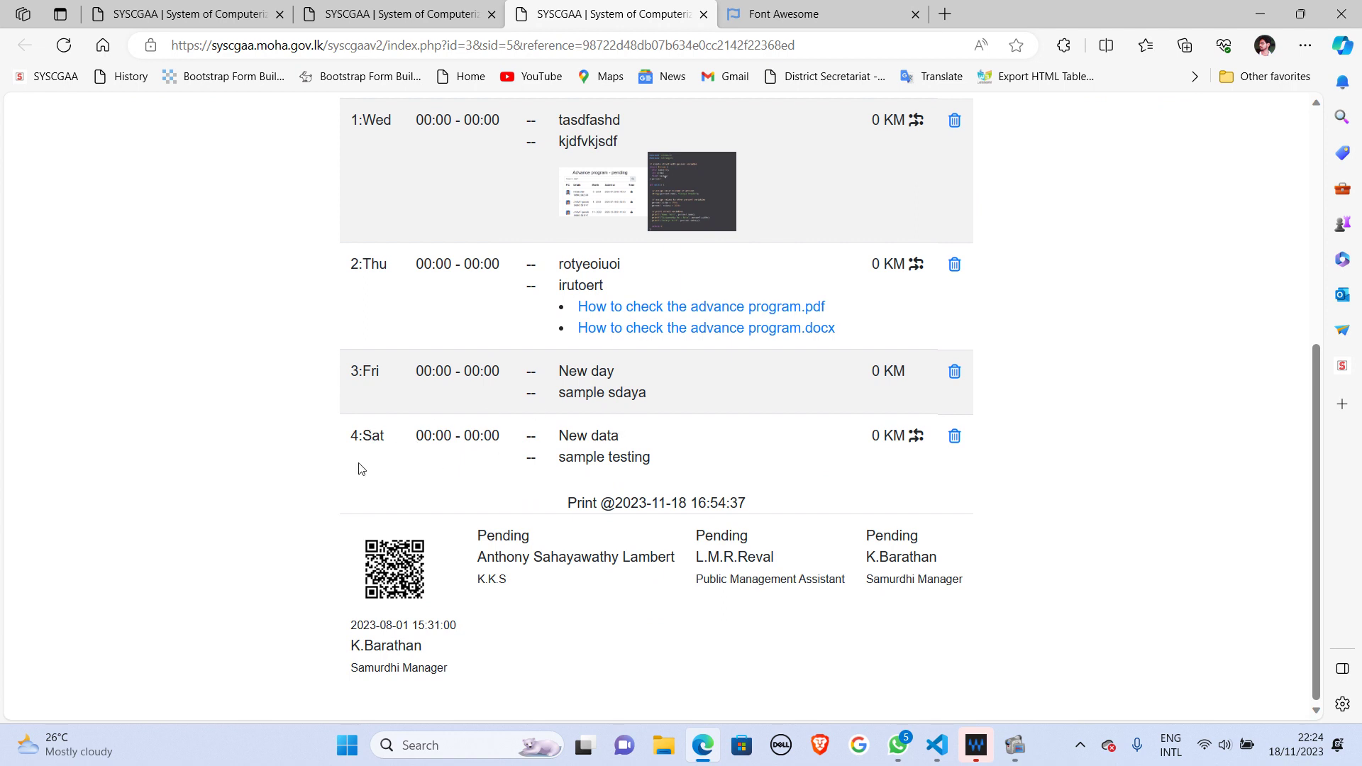
triple_click(364, 437)
scroll(802, 480, "up", 2)
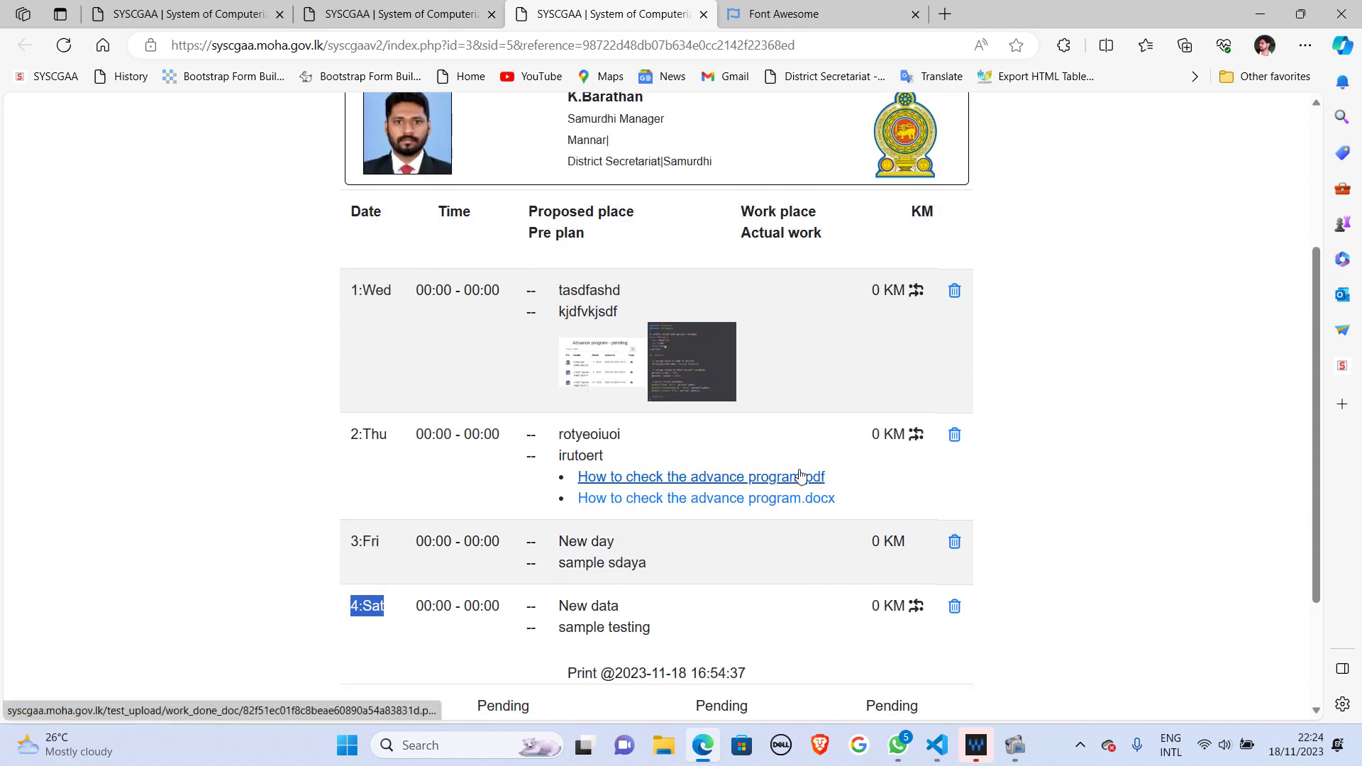
scroll(809, 366, "up", 3)
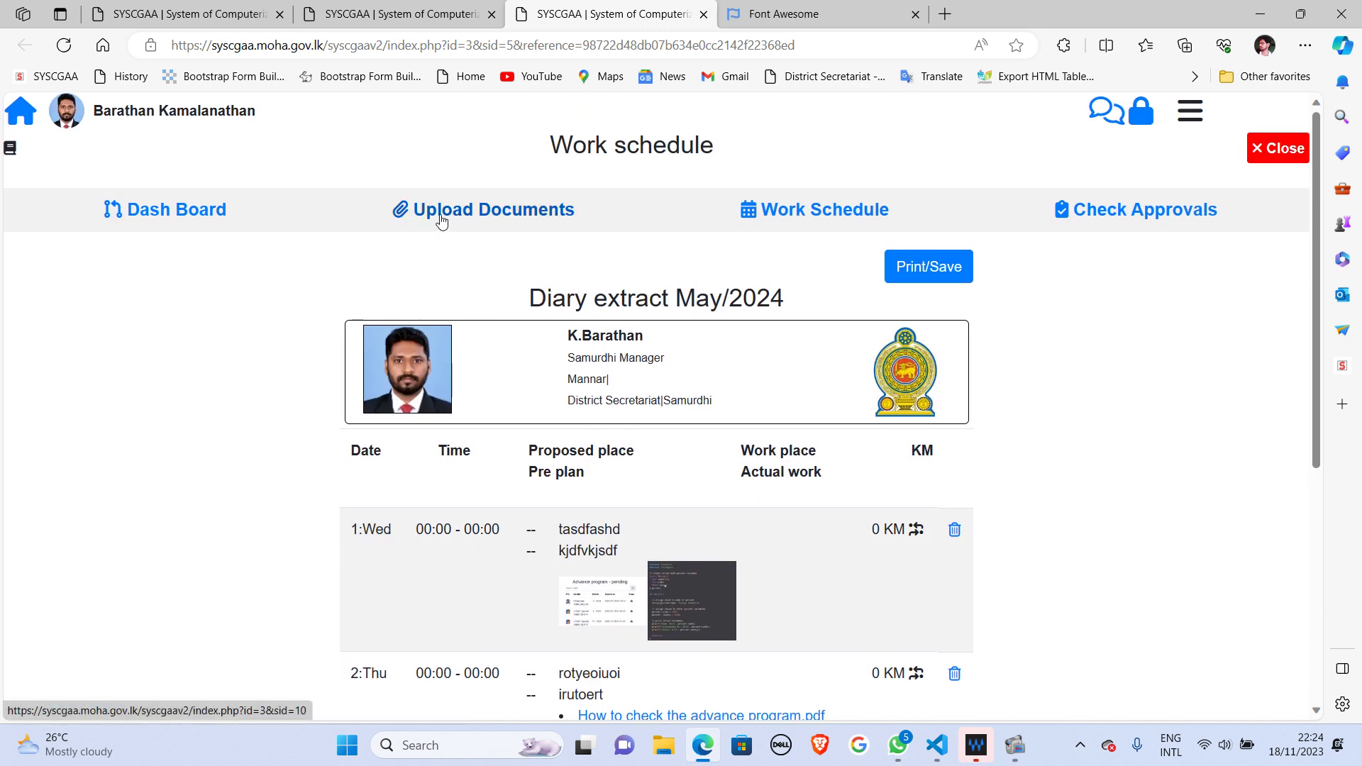
Step: Go to the document upload page and open the day 04/05/2024
left_click(482, 214)
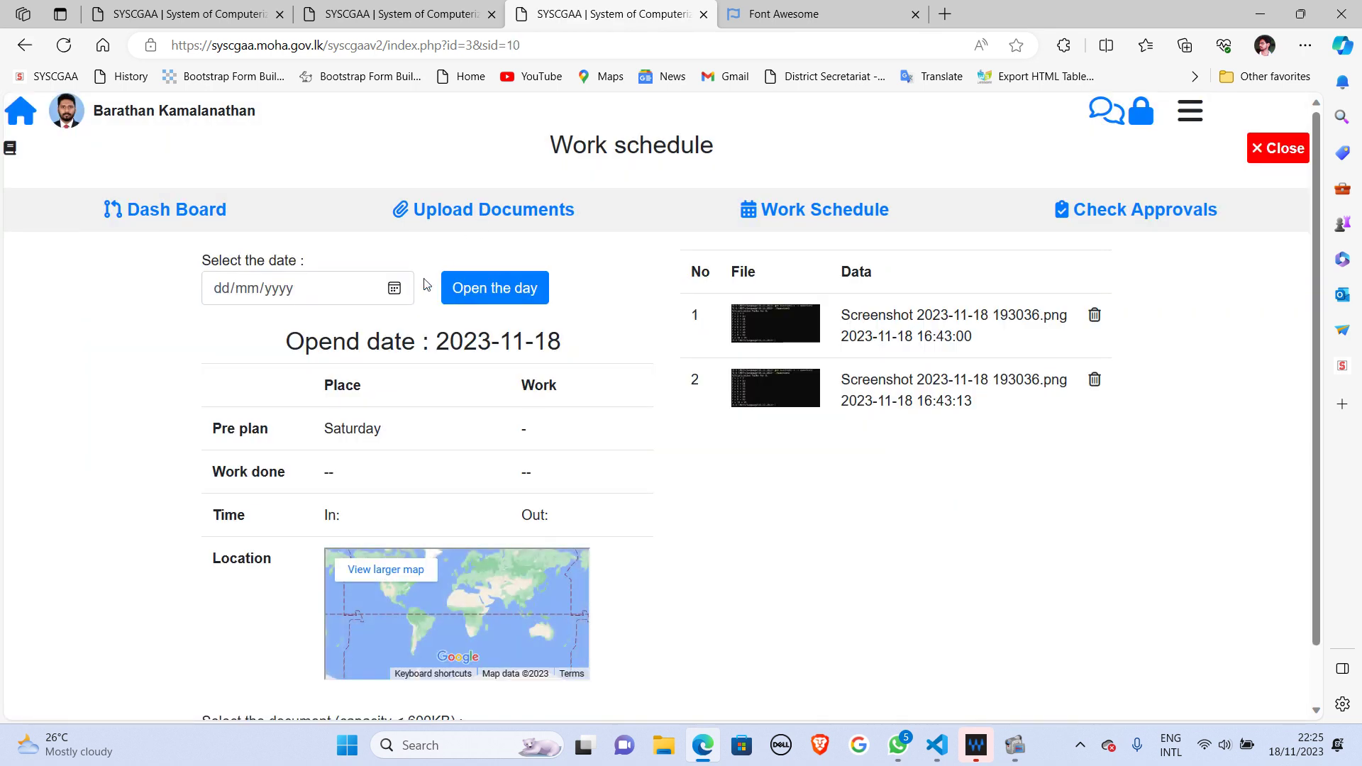
left_click(395, 290)
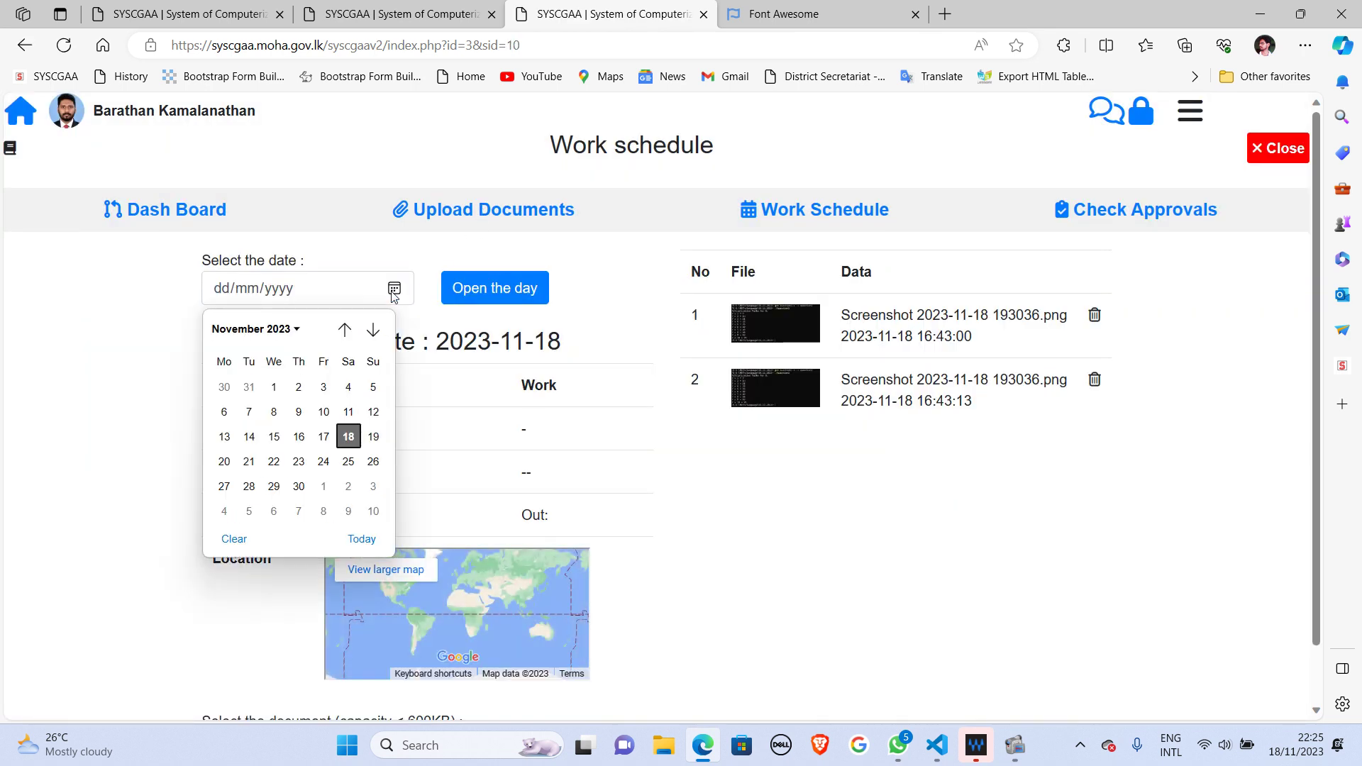
left_click(290, 332)
left_click(253, 476)
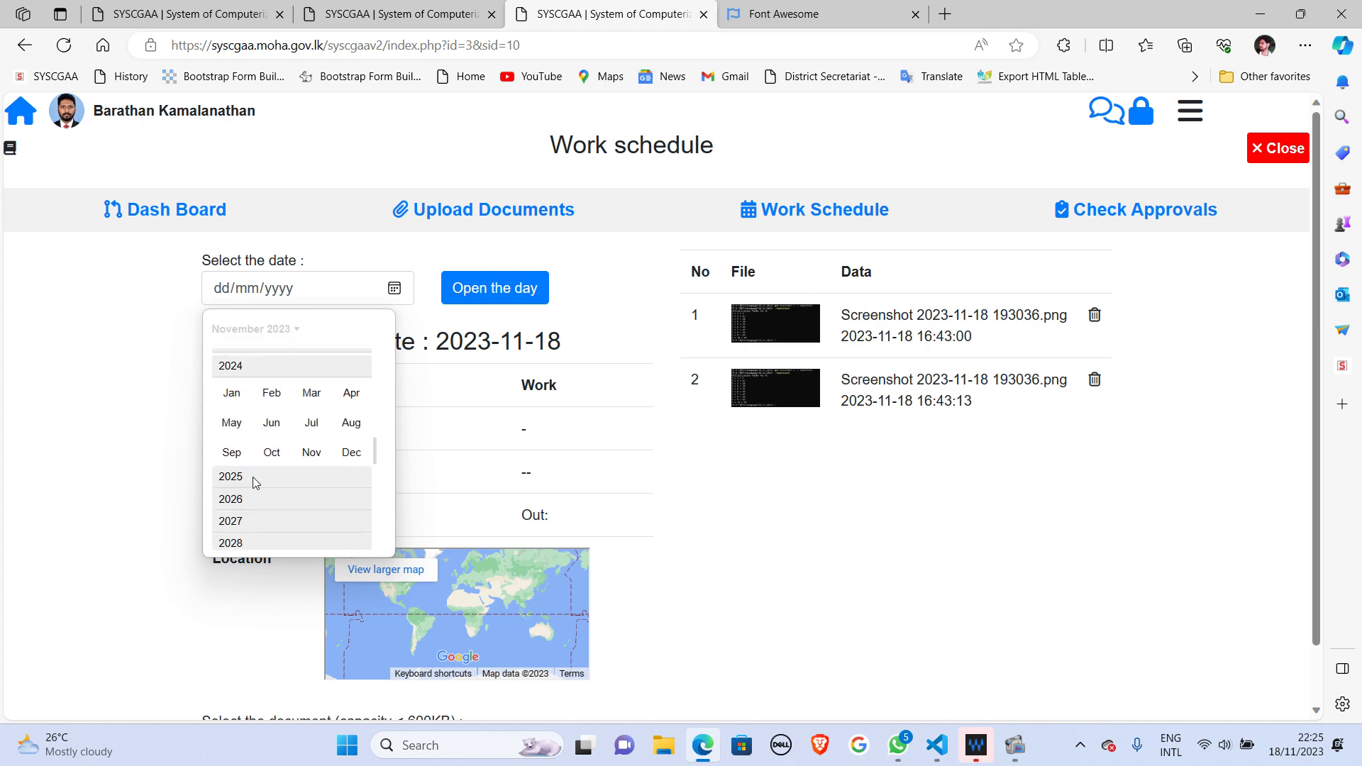
left_click(234, 419)
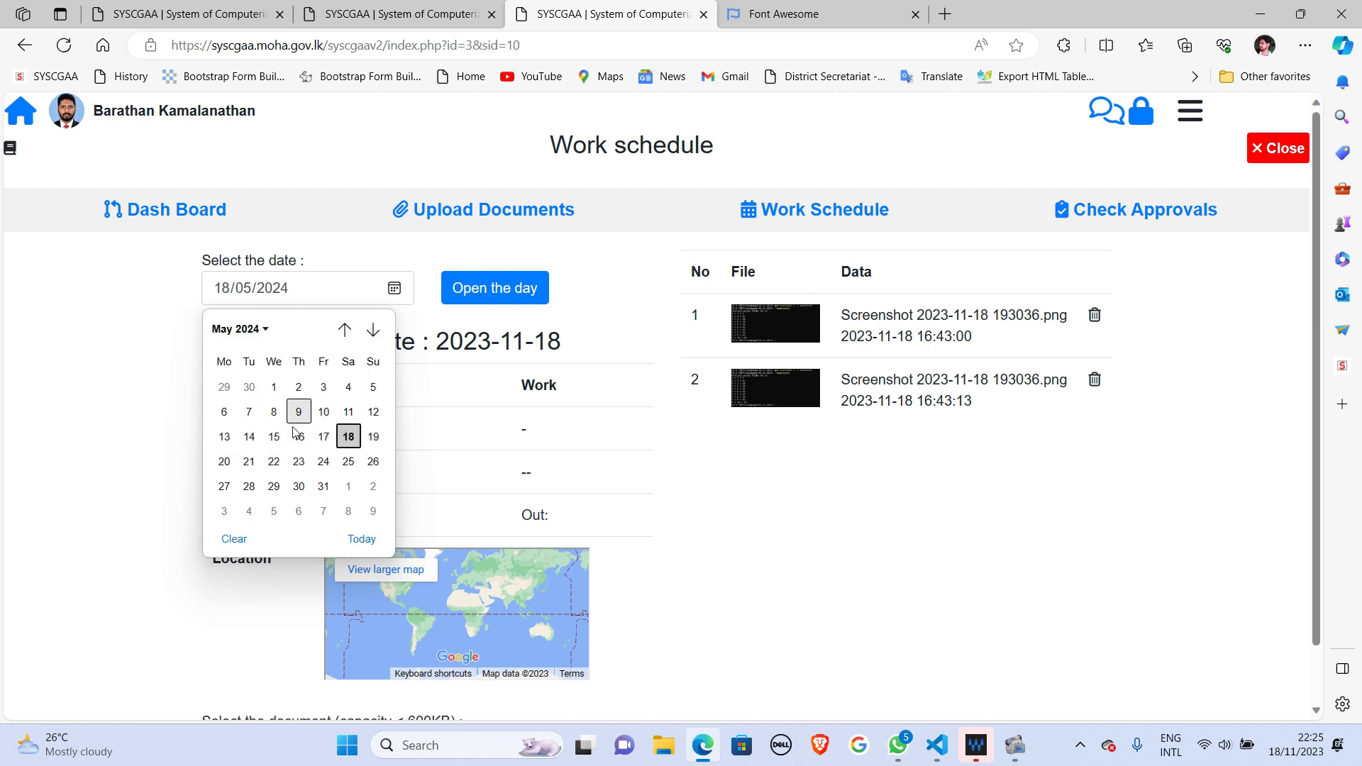
left_click(350, 389)
left_click(477, 305)
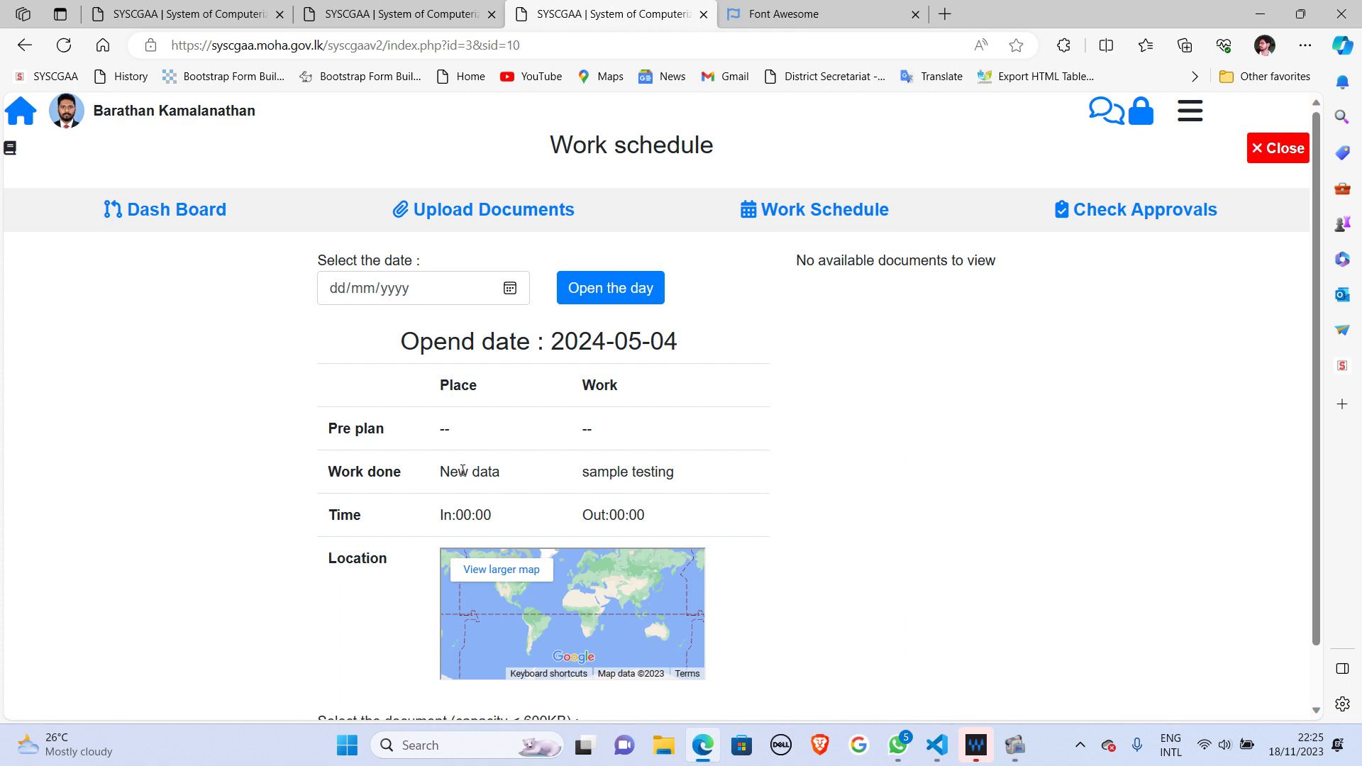
Step: Try to upload Screenshot 2023-11-11 070555.png from the Screenshots folder as a document for 2024-05-04
scroll(687, 485, "down", 2)
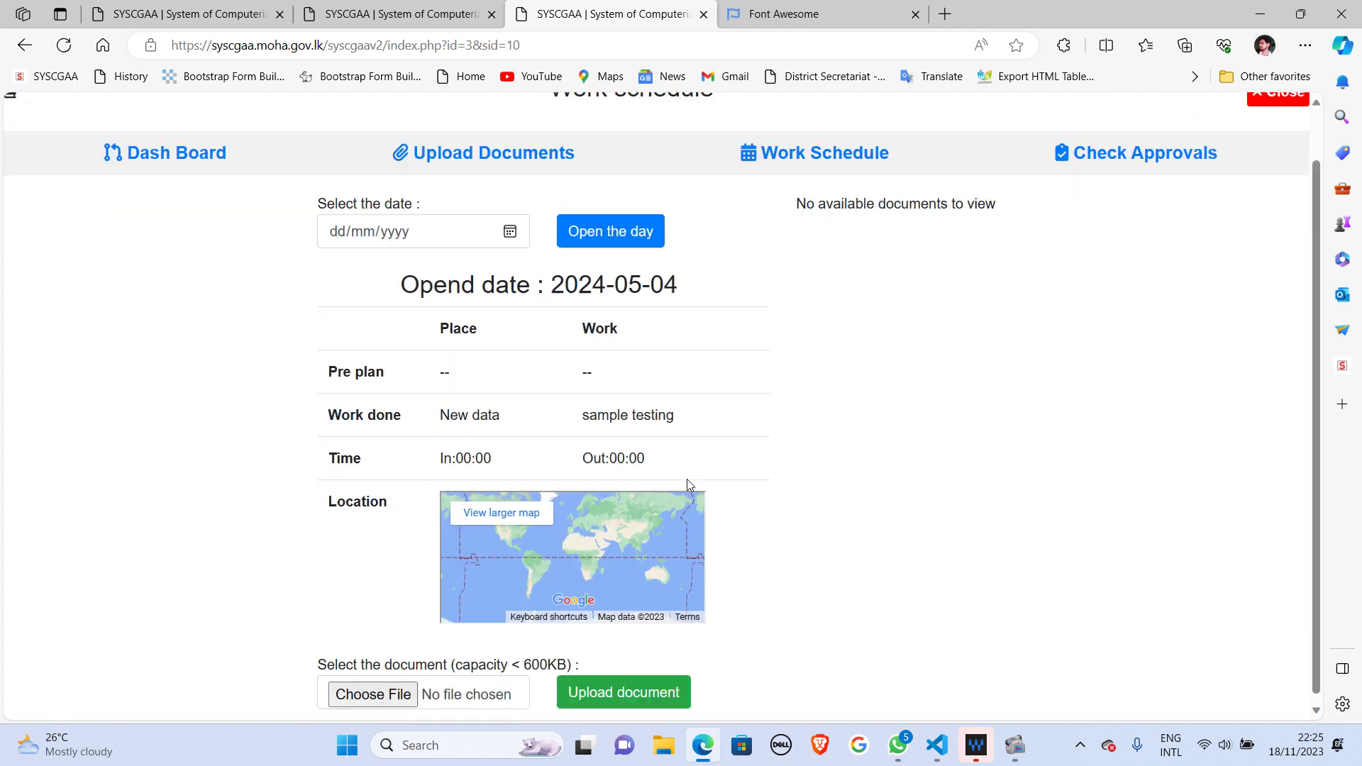
triple_click(832, 201)
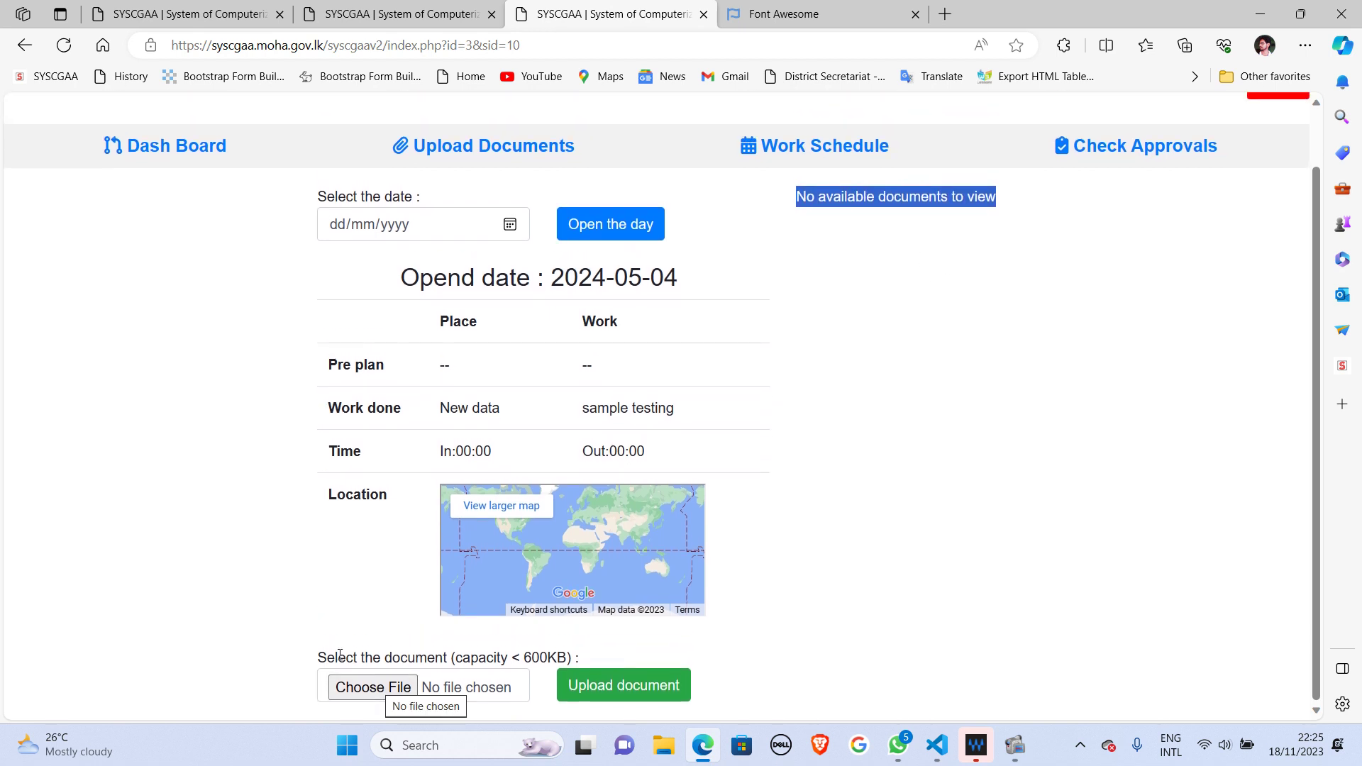
left_click(390, 687)
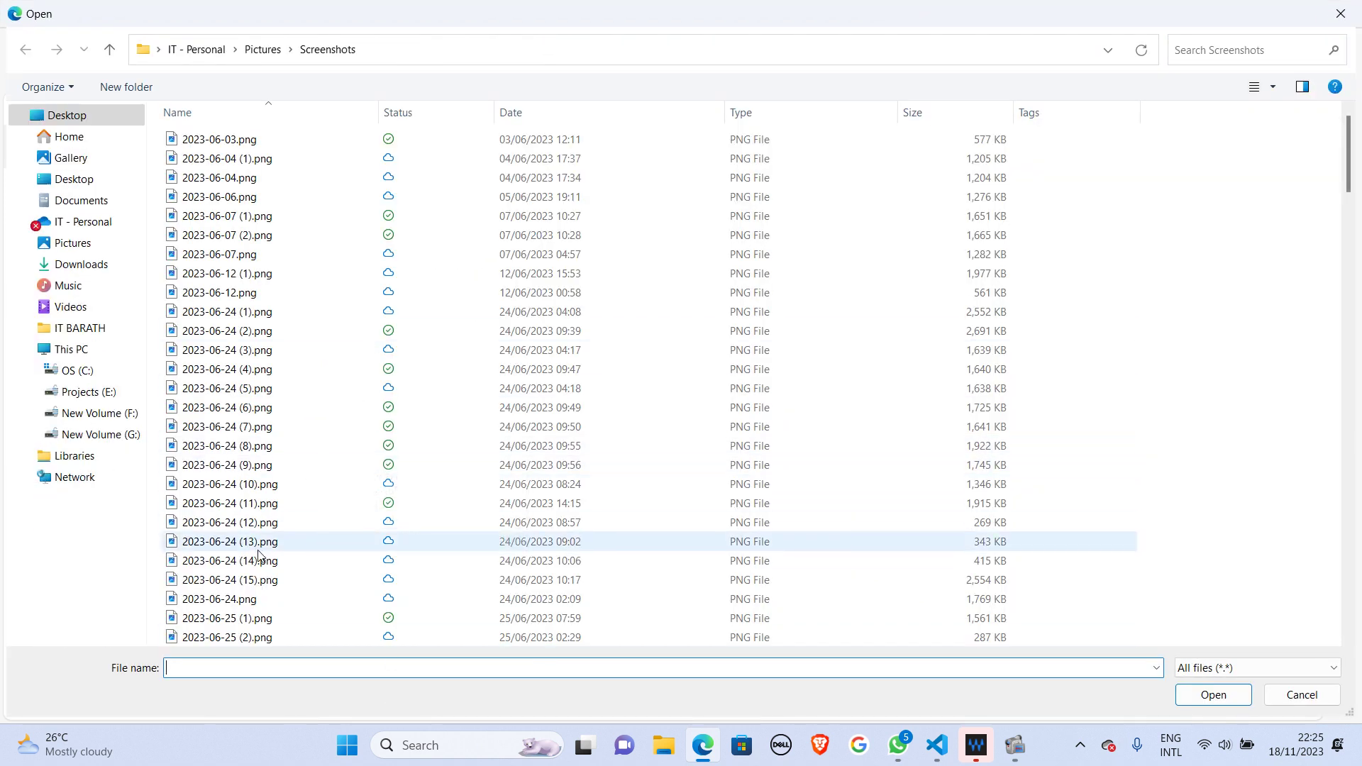
scroll(257, 557, "down", 7)
left_click(252, 545)
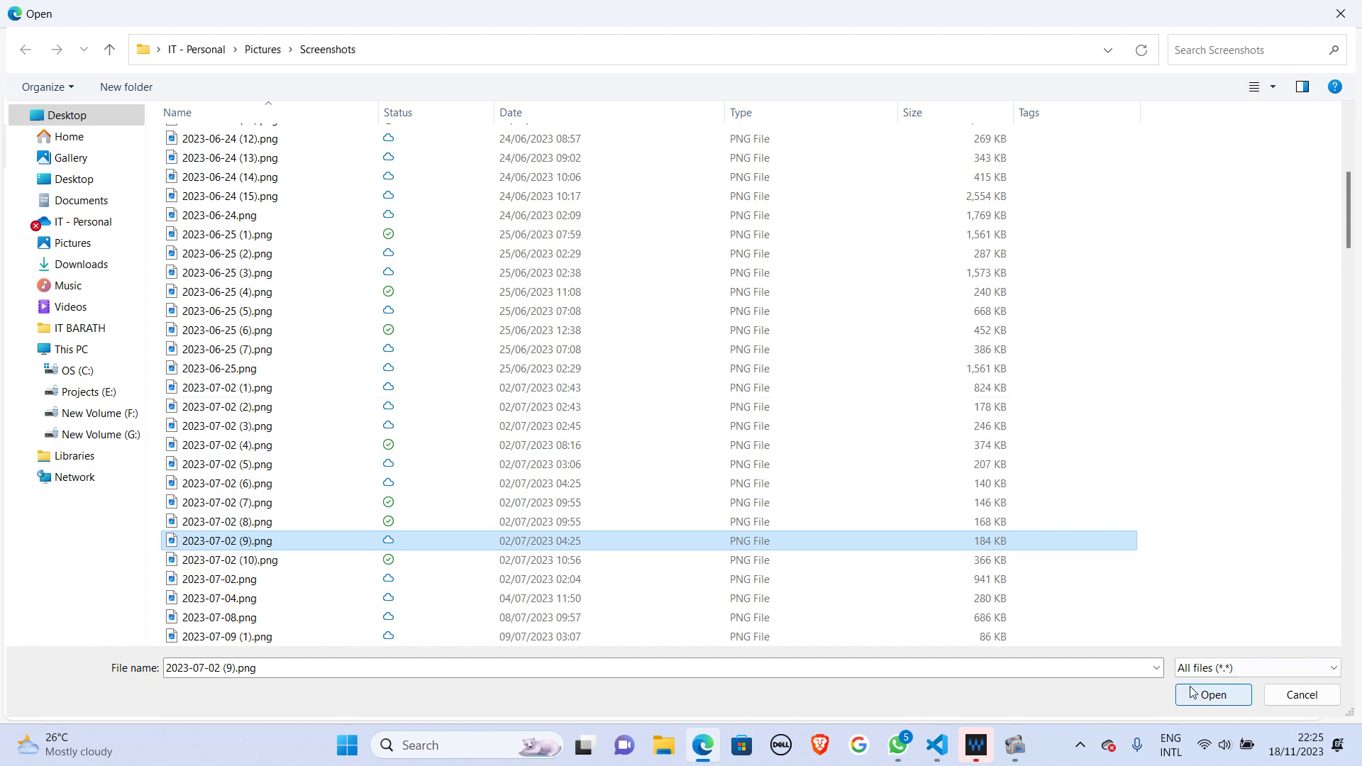
scroll(857, 525, "down", 15)
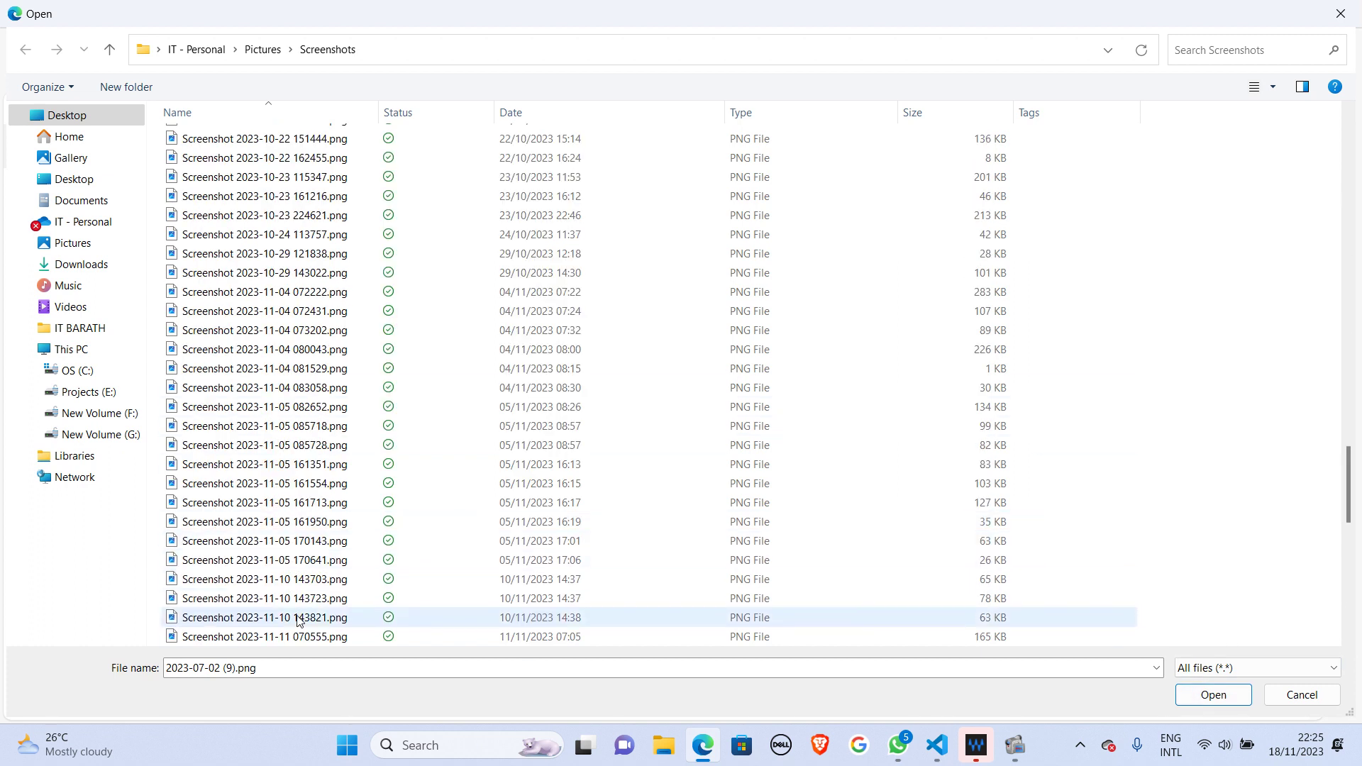
left_click(316, 637)
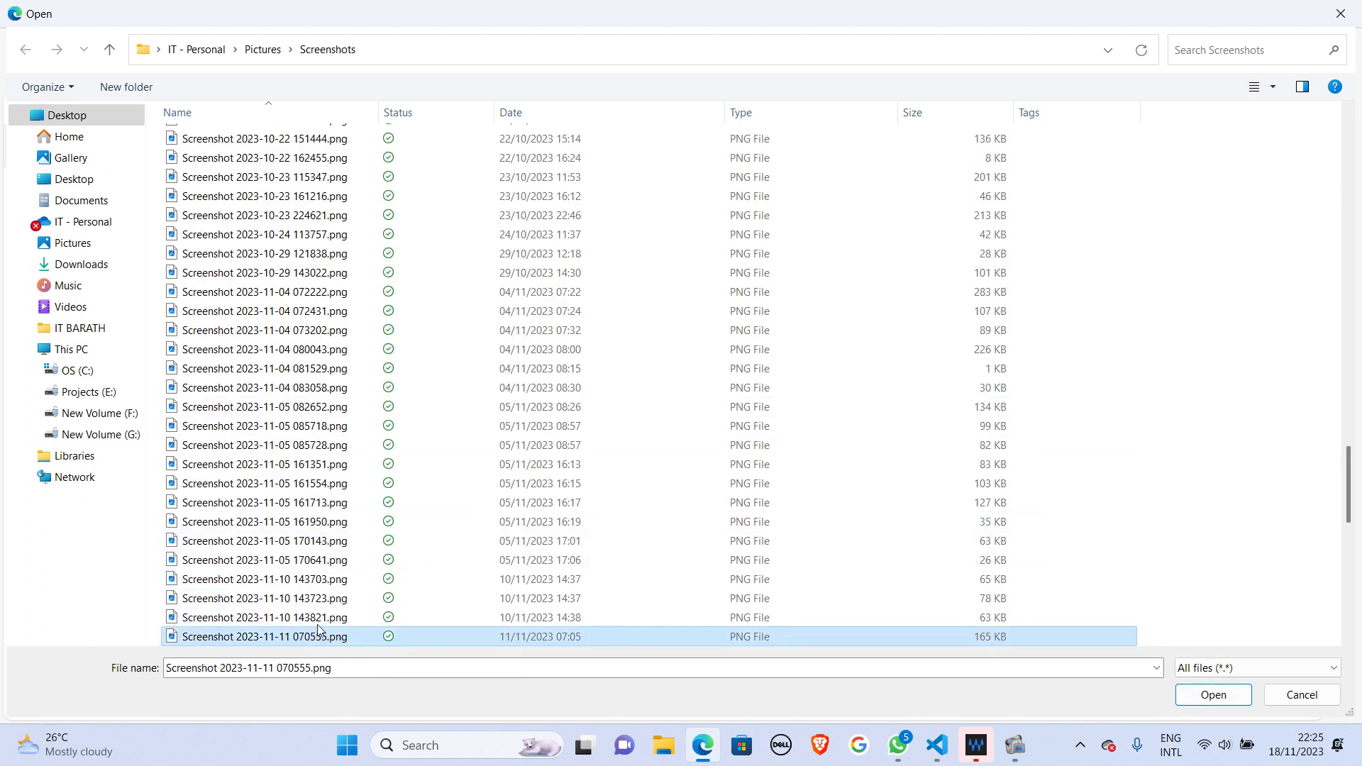
left_click(1215, 695)
left_click(666, 687)
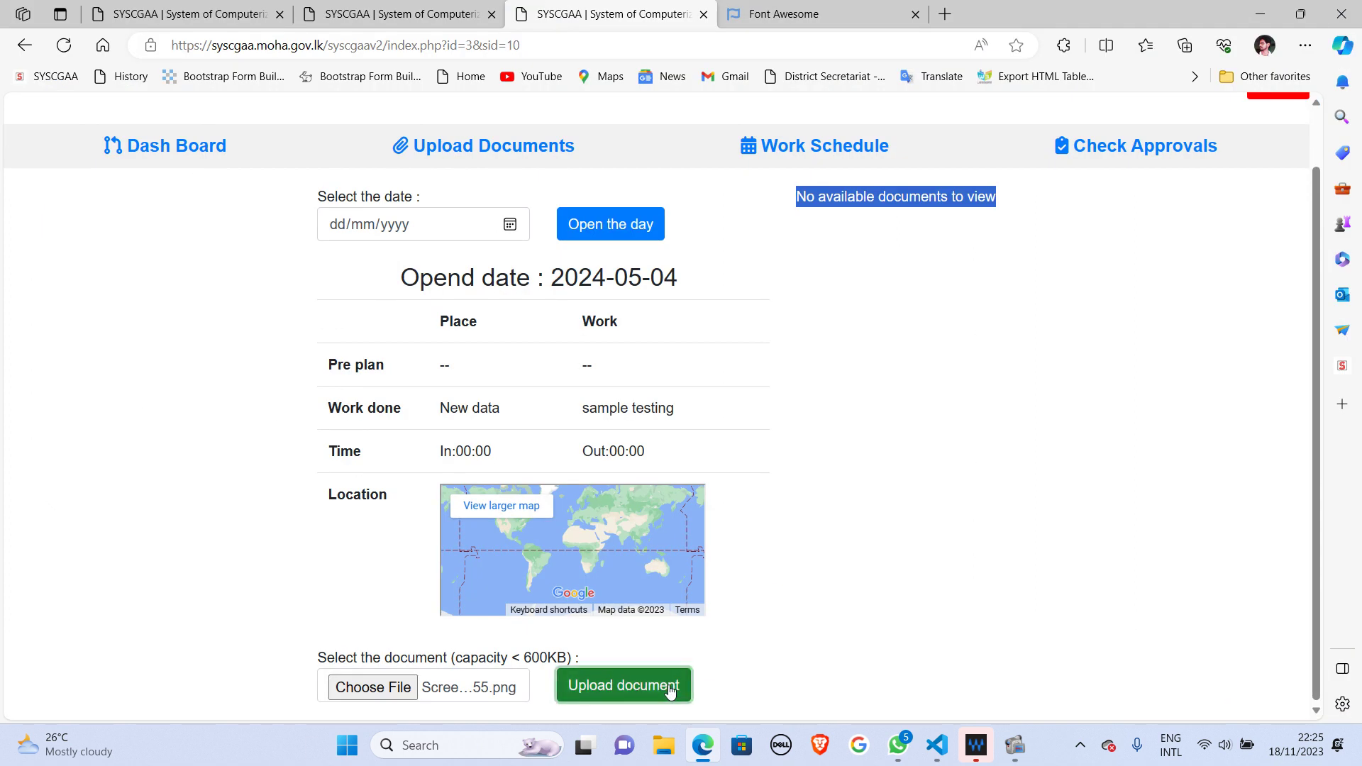
scroll(512, 541, "down", 1)
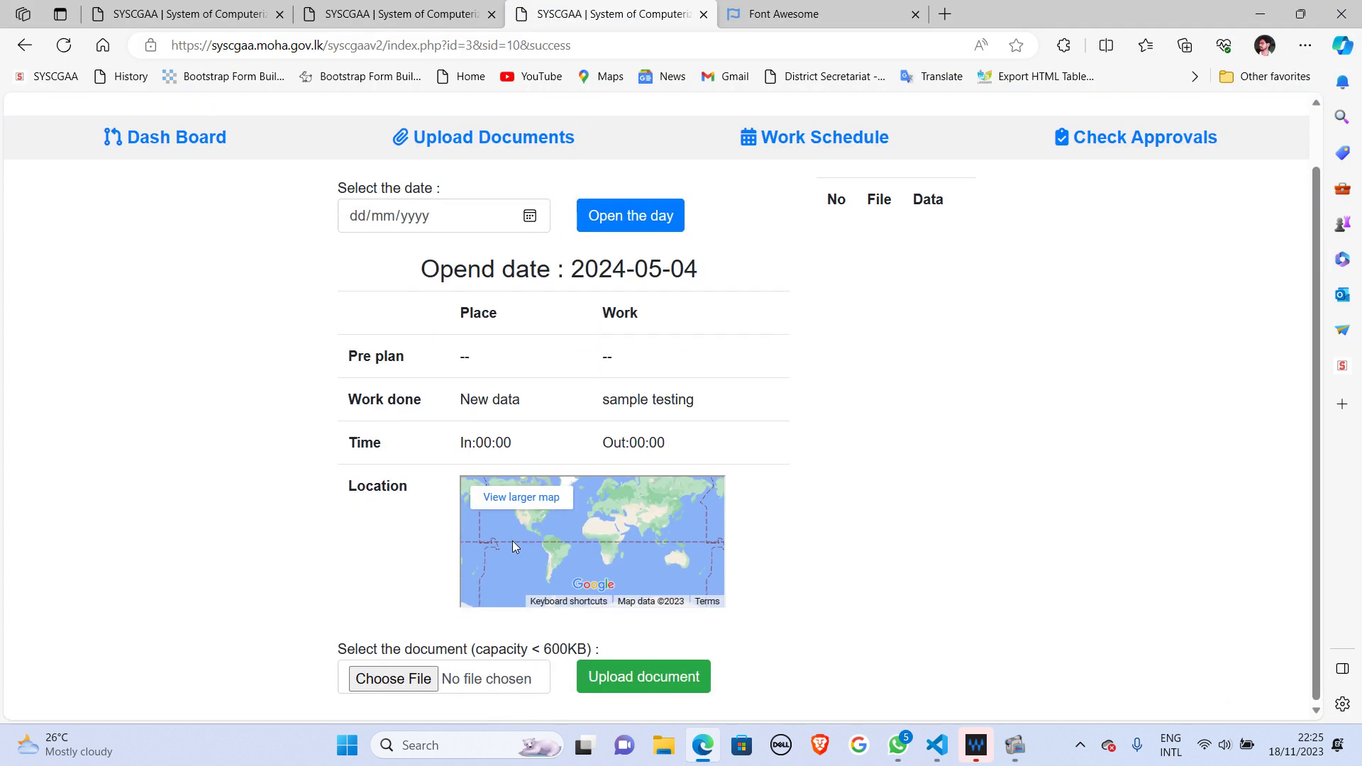
Step: Upload the image 2023-07-09 (9).png from the Screenshots folder as a document for 2024-05-04
left_click(421, 697)
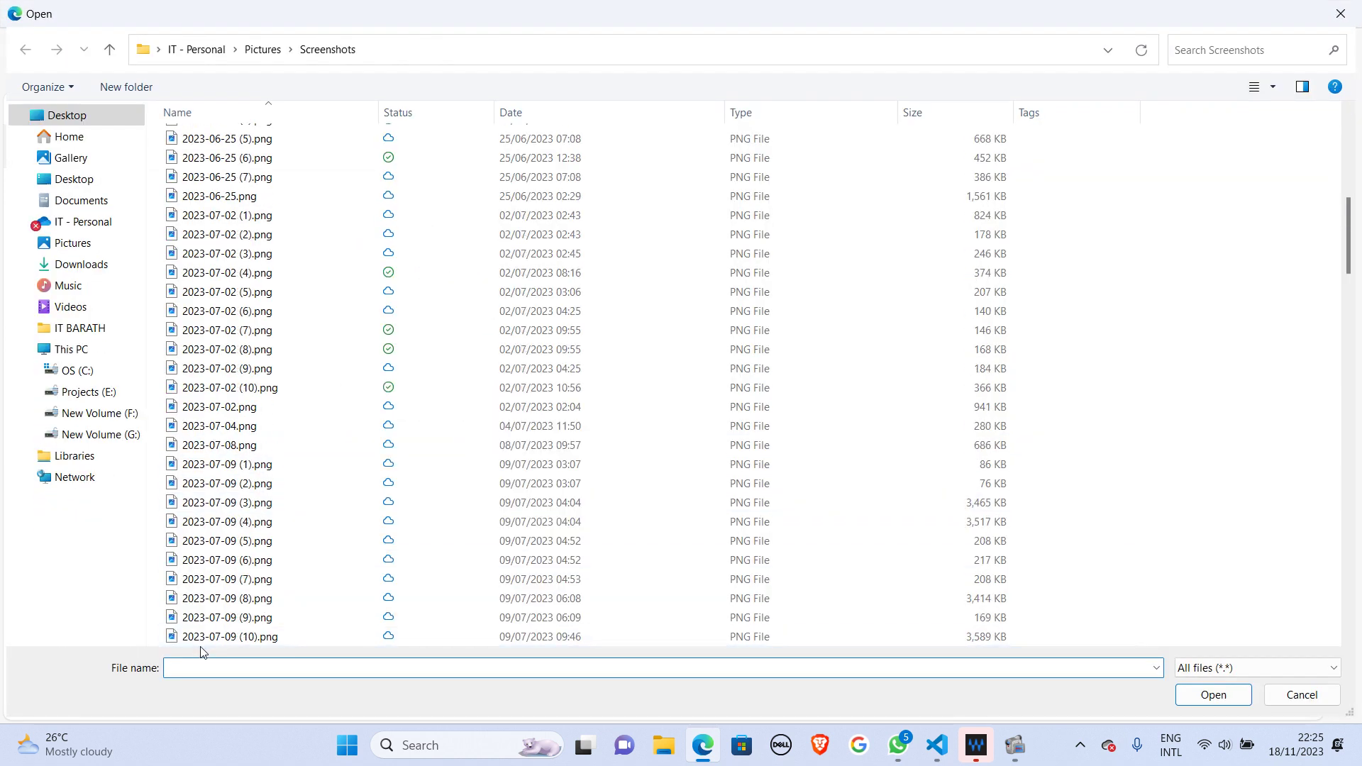
left_click(213, 618)
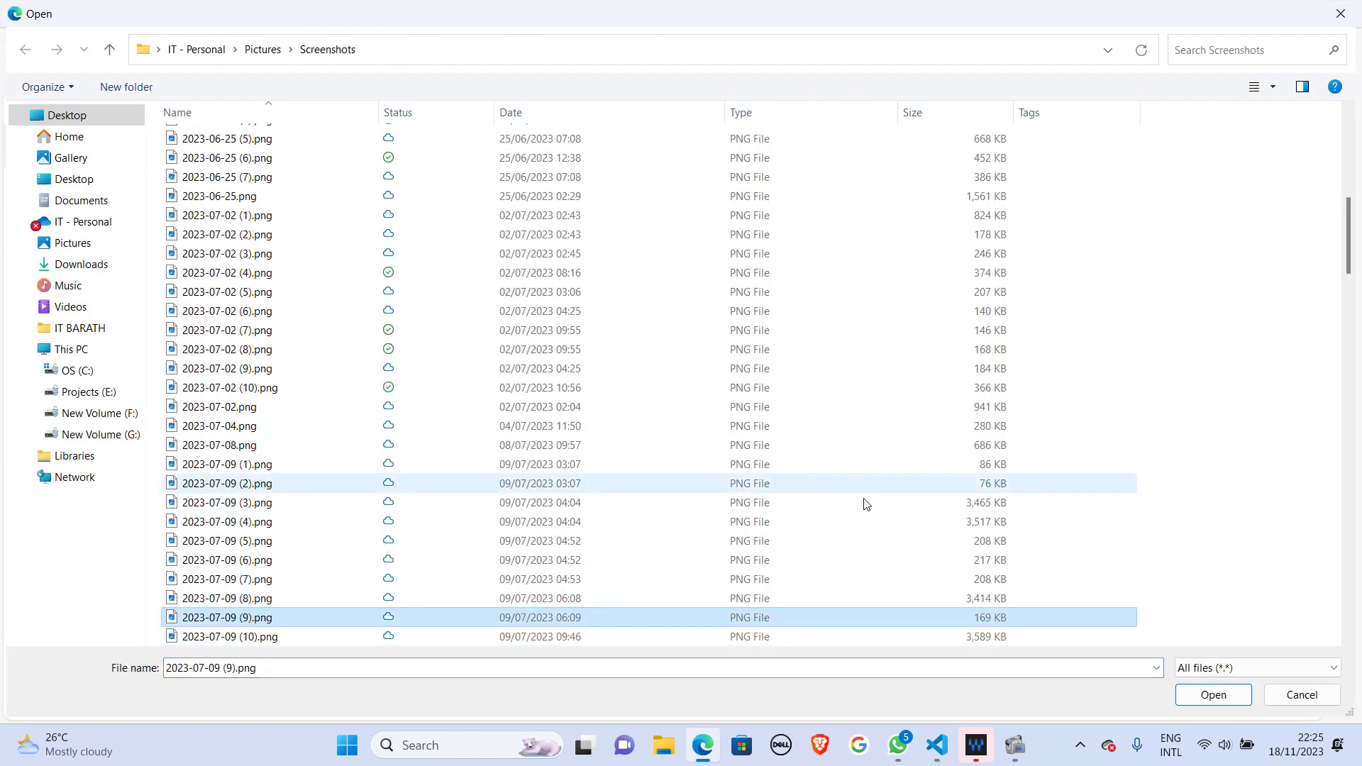
left_click(1214, 696)
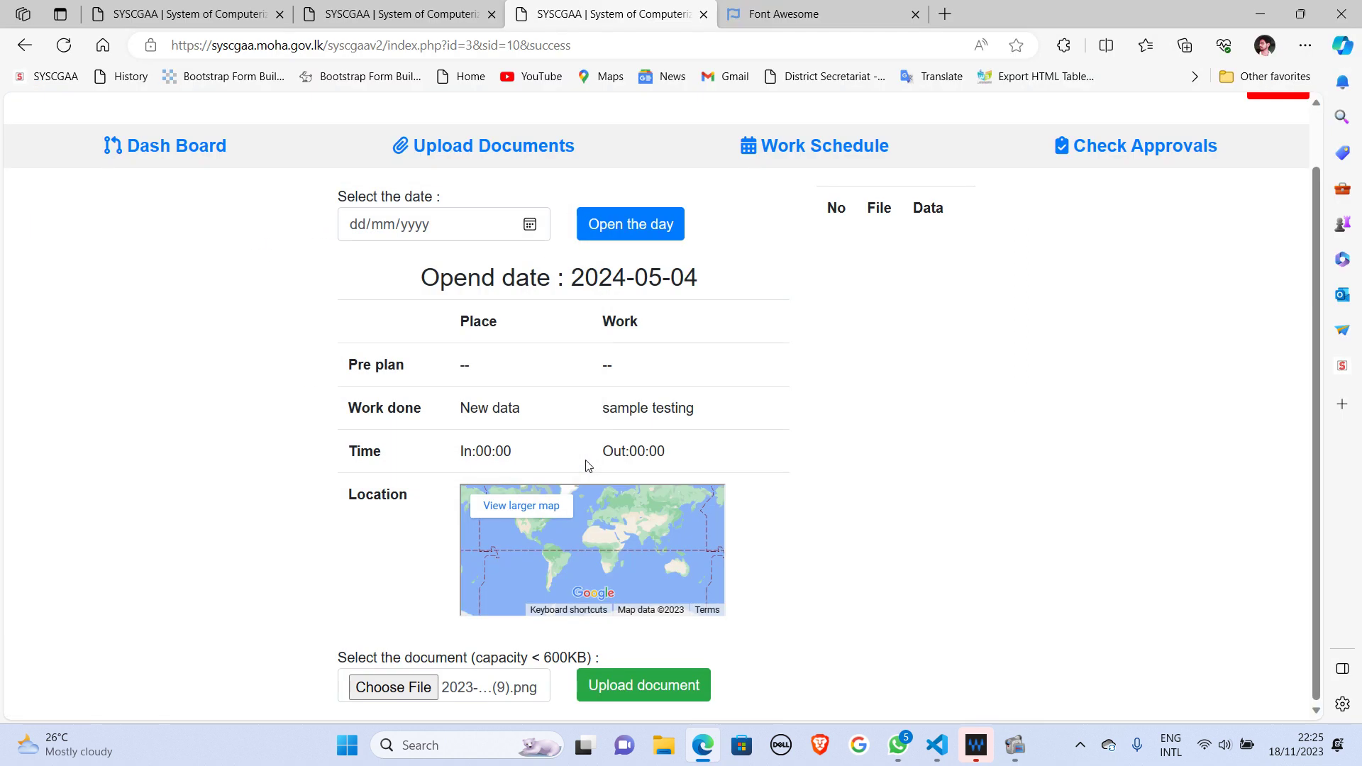
scroll(692, 702, "down", 1)
left_click(691, 687)
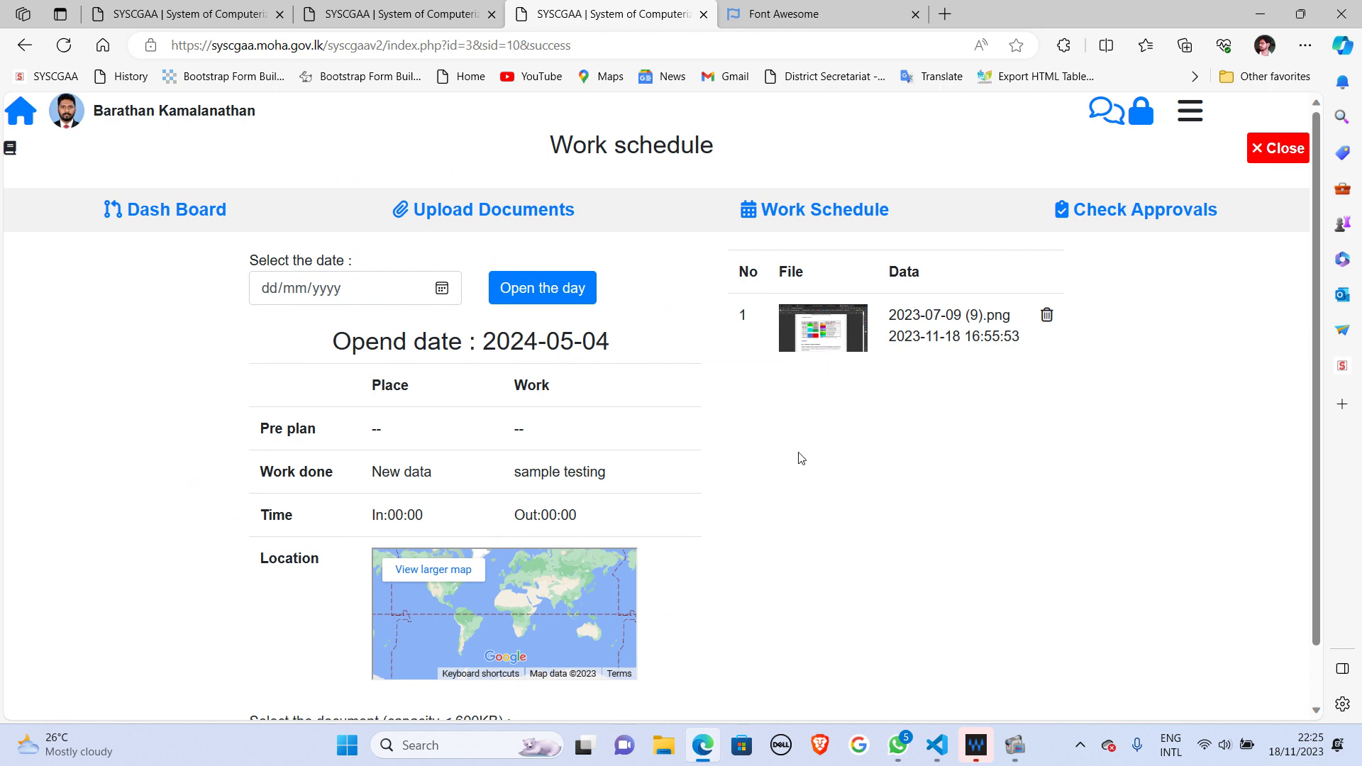
Step: Upload Screenshot 2023-11-18 193036.png from the Screenshots folder as another document for 2024-05-04
scroll(526, 672, "down", 1)
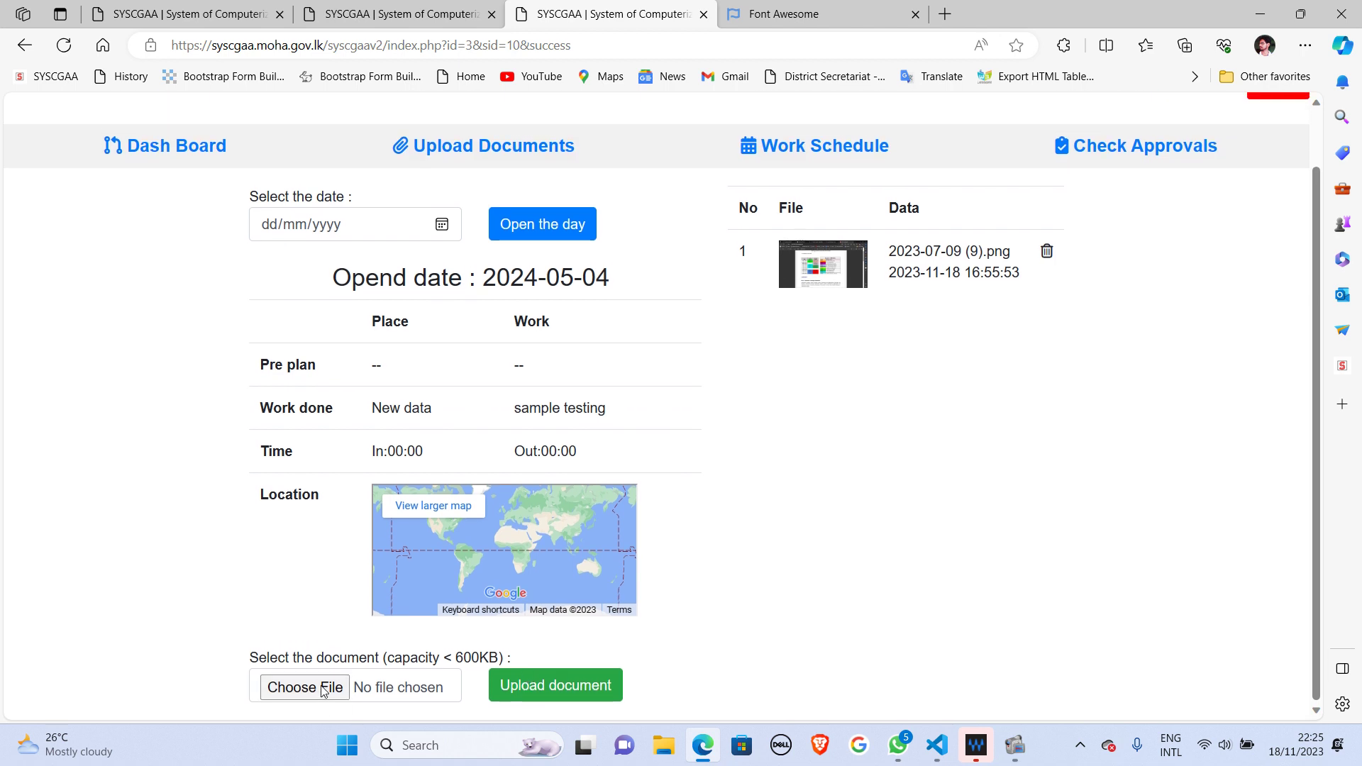
left_click(322, 687)
scroll(468, 511, "down", 15)
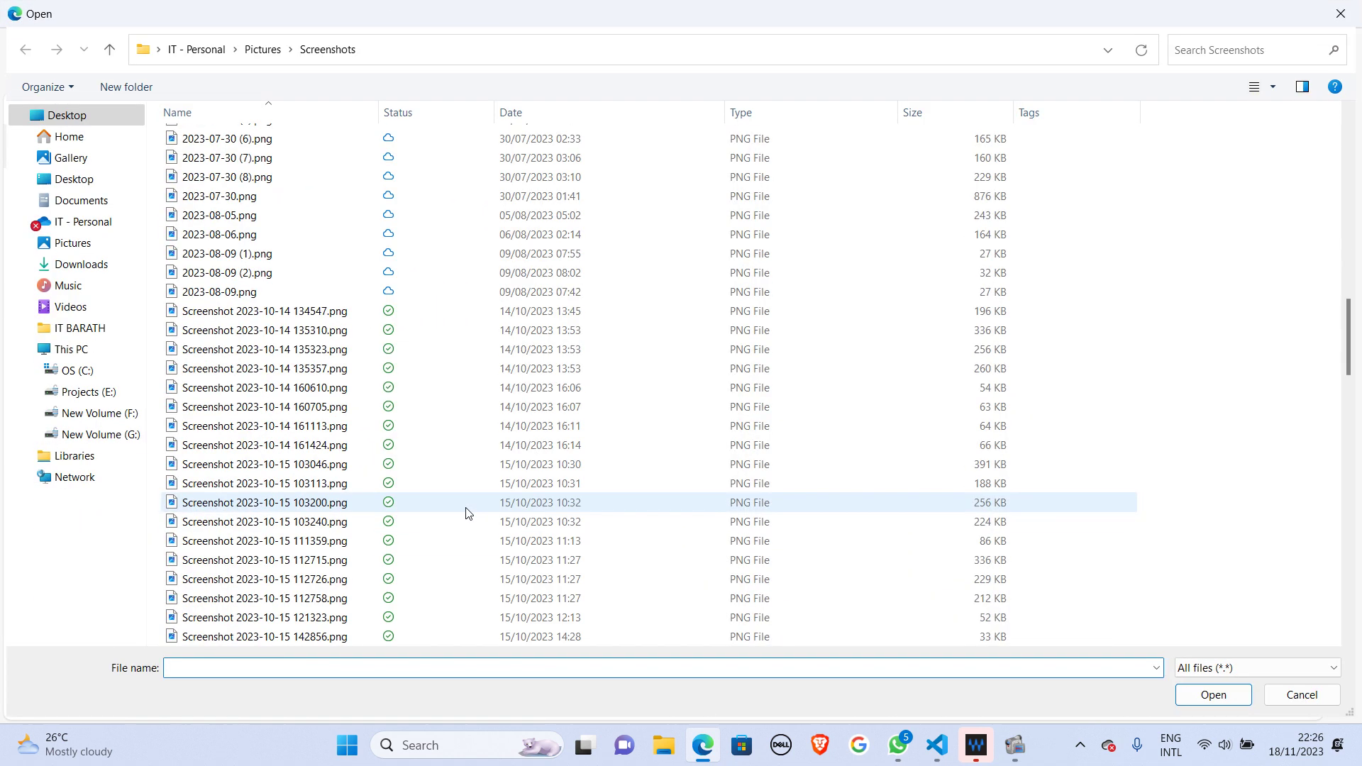
scroll(466, 512, "down", 20)
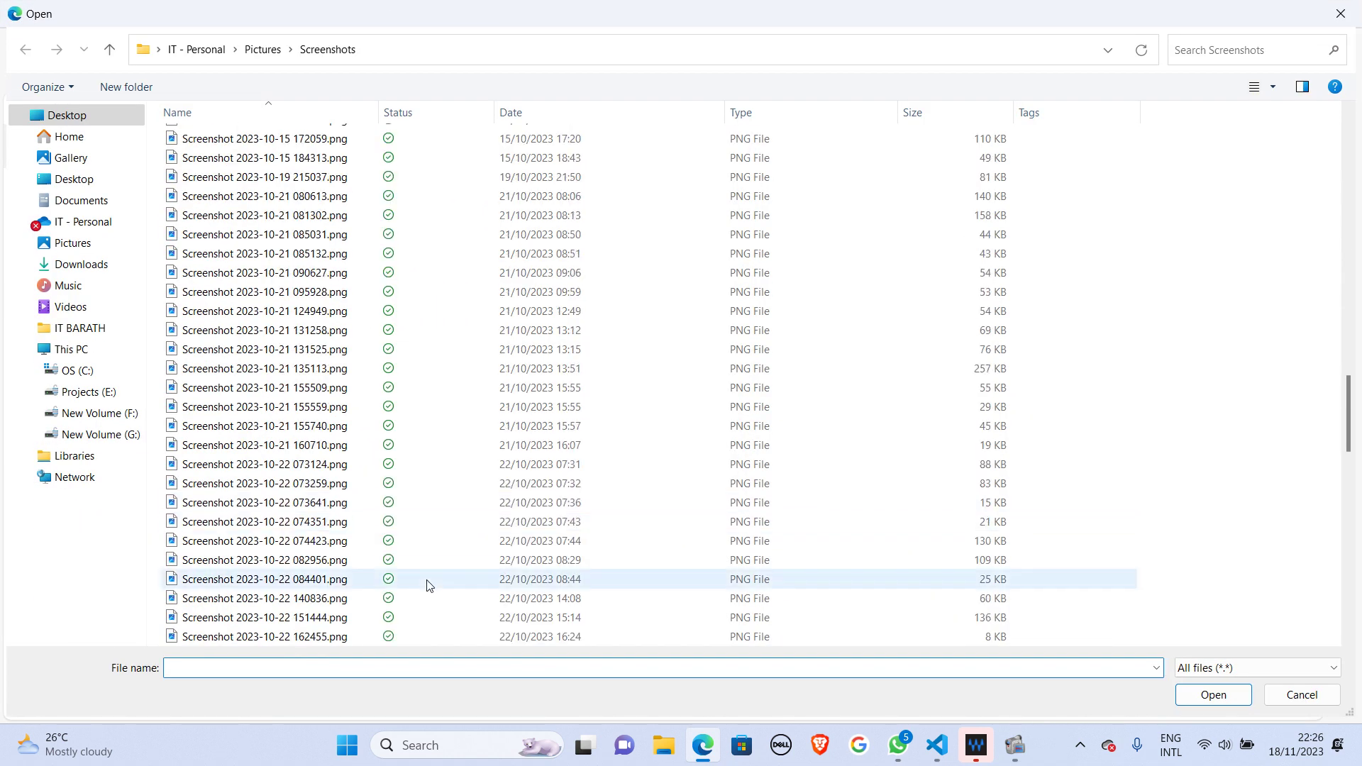
left_click(341, 617)
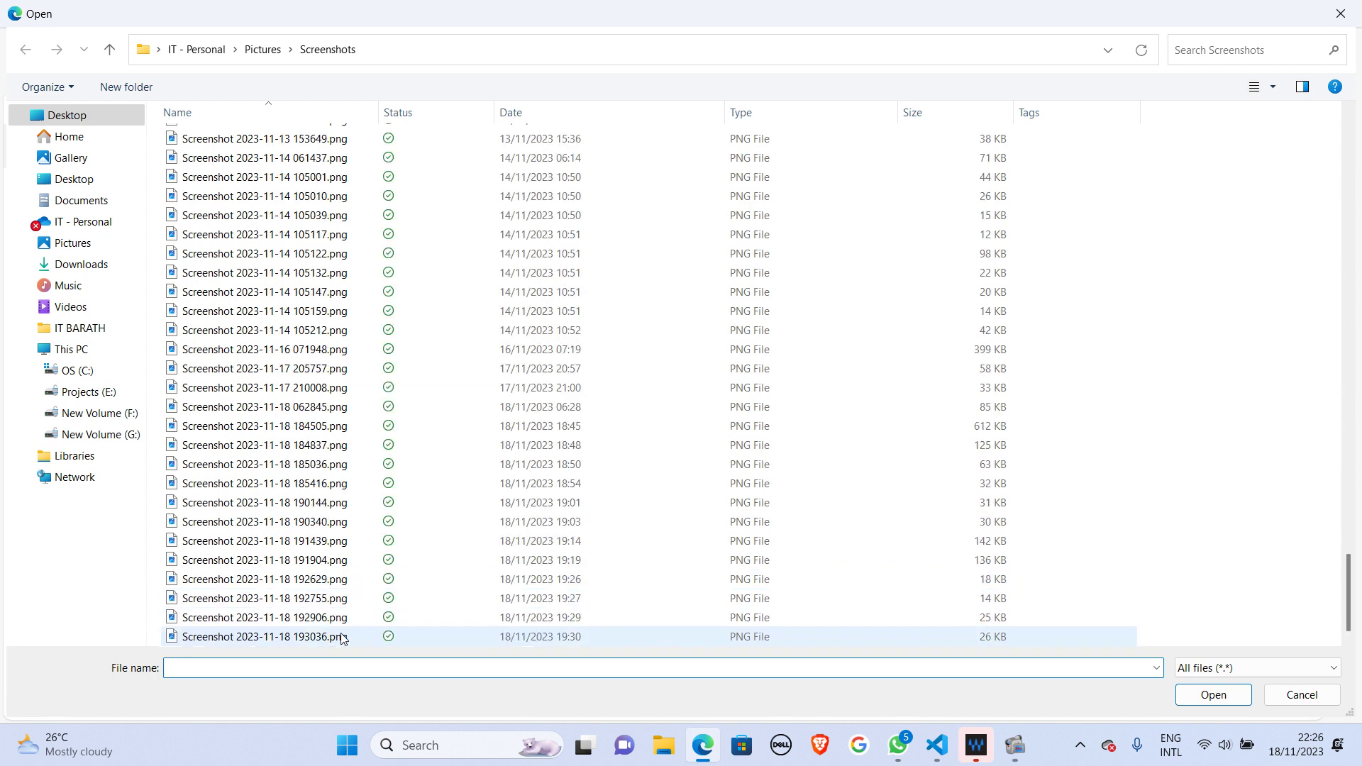
left_click(344, 636)
left_click(1220, 700)
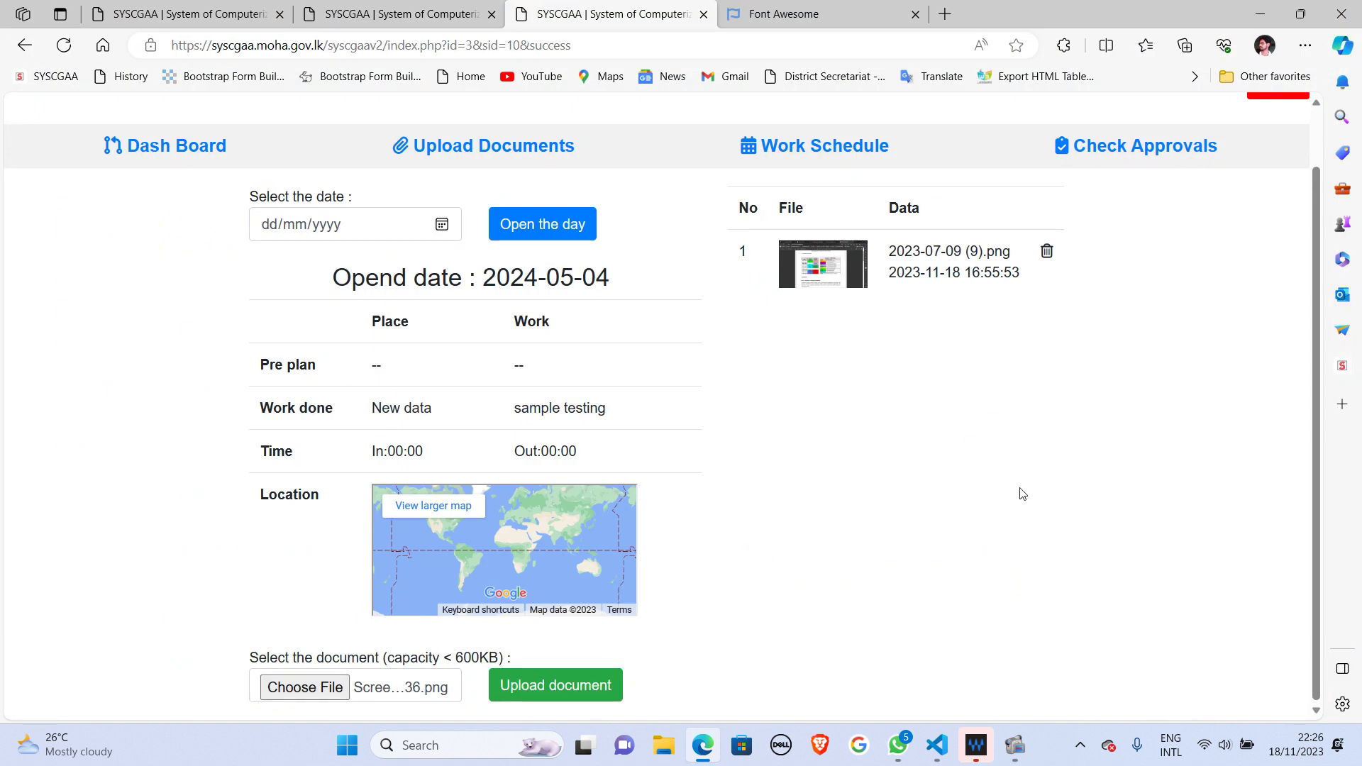
left_click(599, 687)
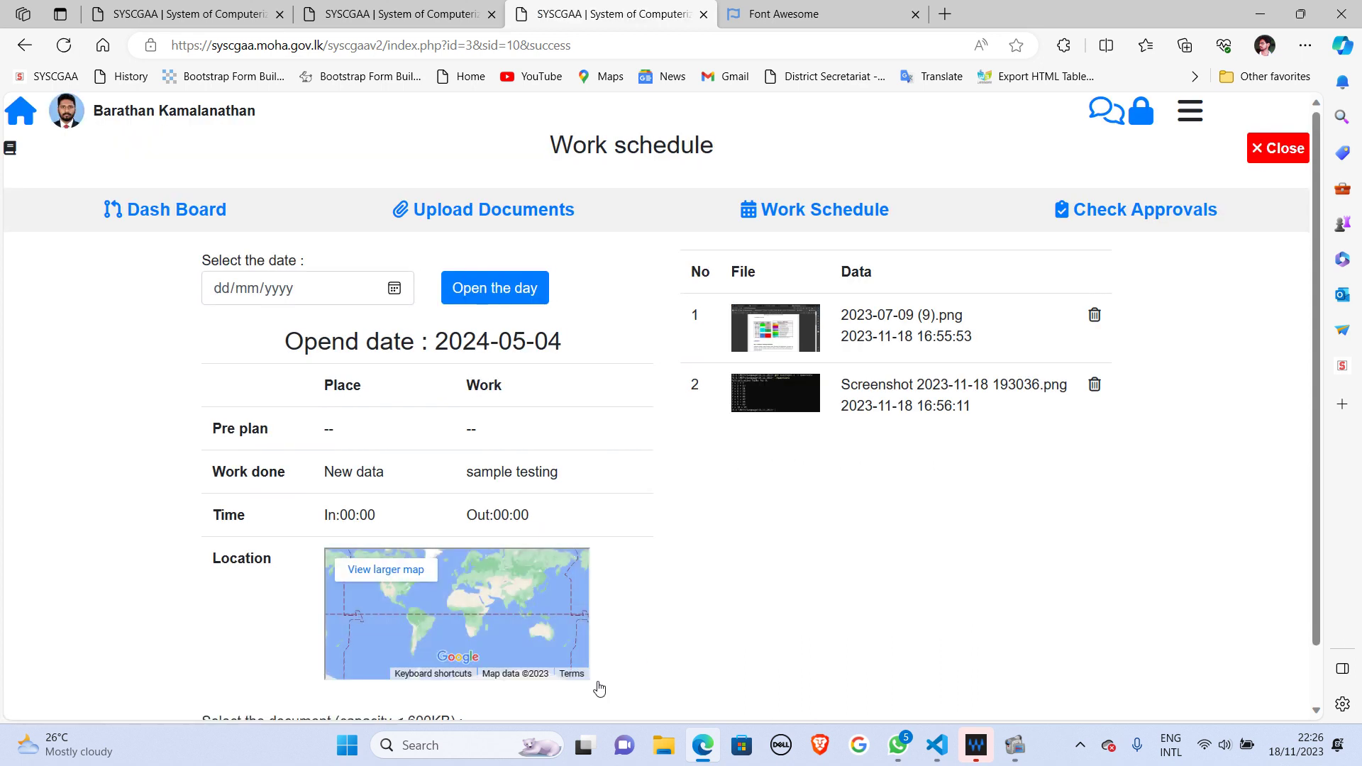
Step: Upload SBAModel .pdf from the Desktop as a document for 2024-05-04 and view the uploaded Screenshot 2023-11-18 193036.png enlarged
scroll(473, 512, "down", 2)
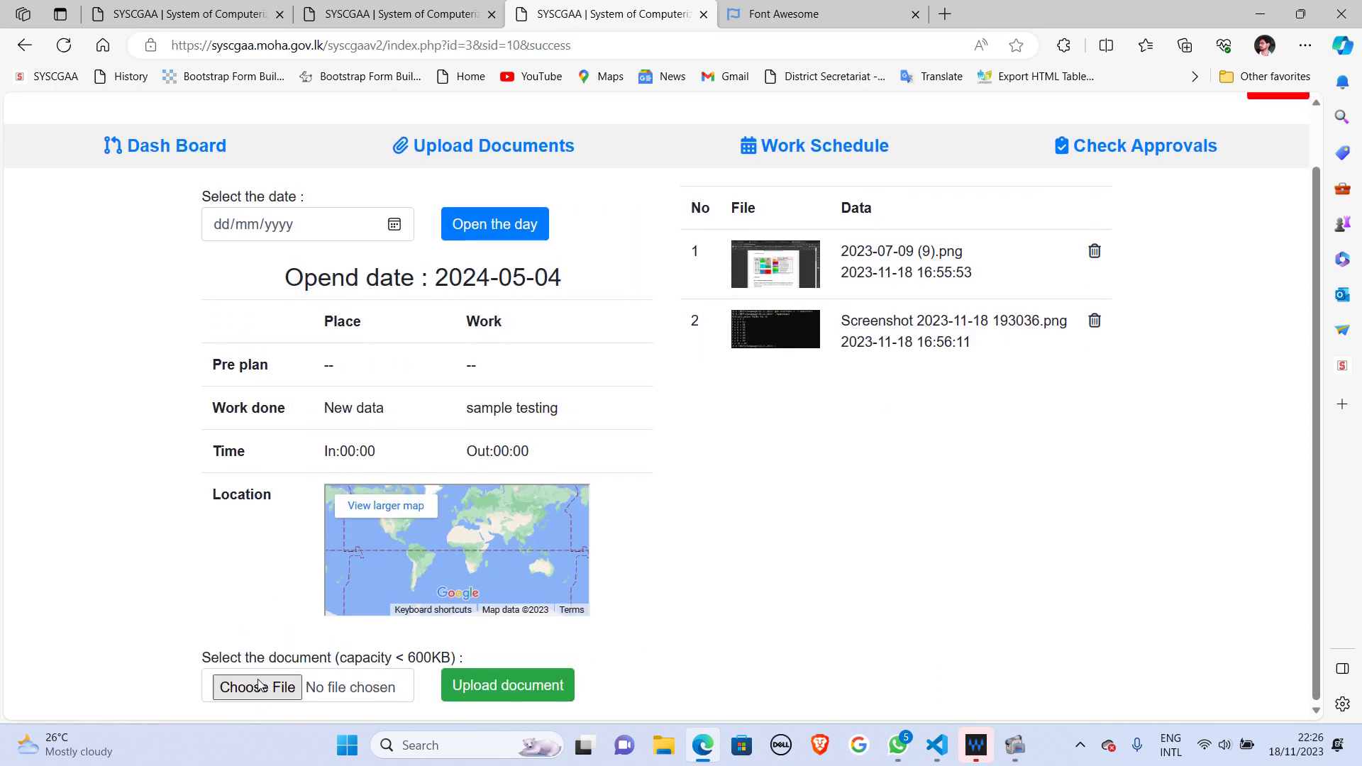
left_click(269, 681)
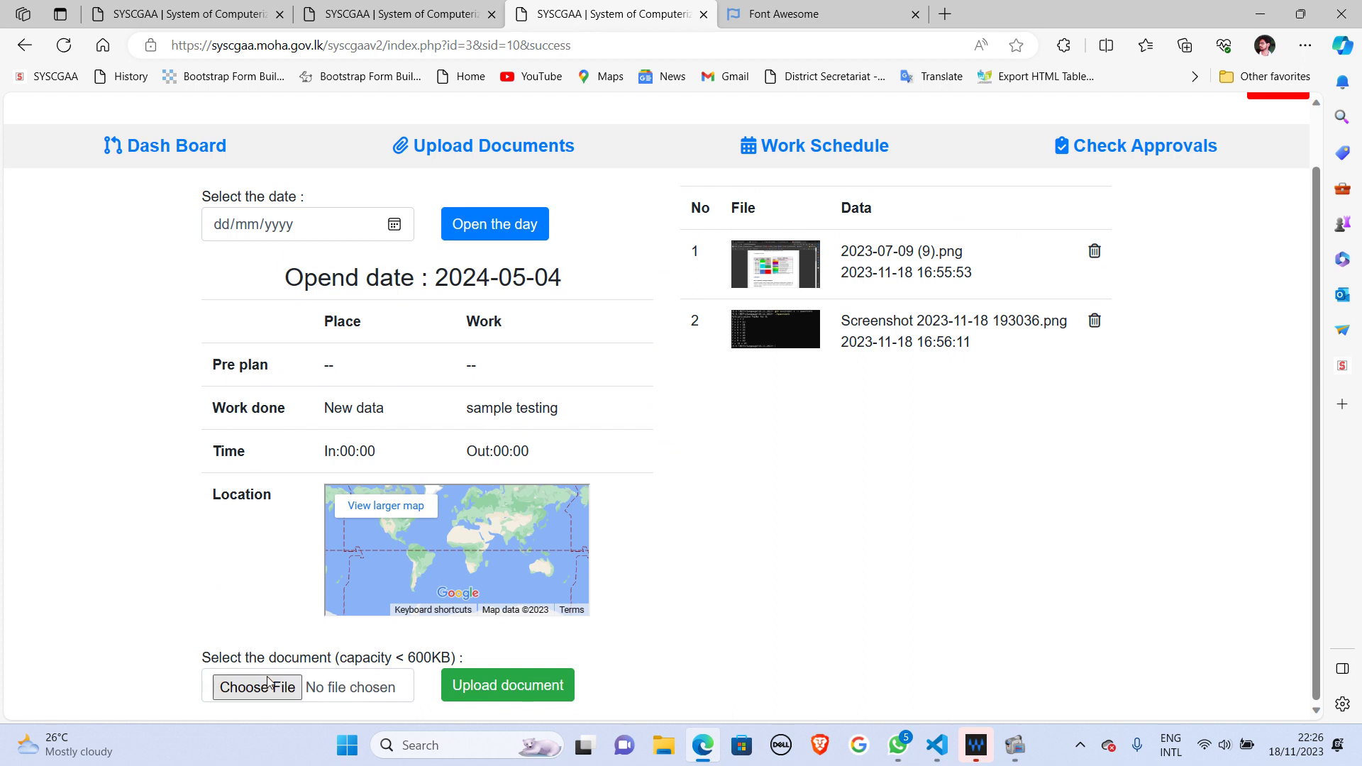
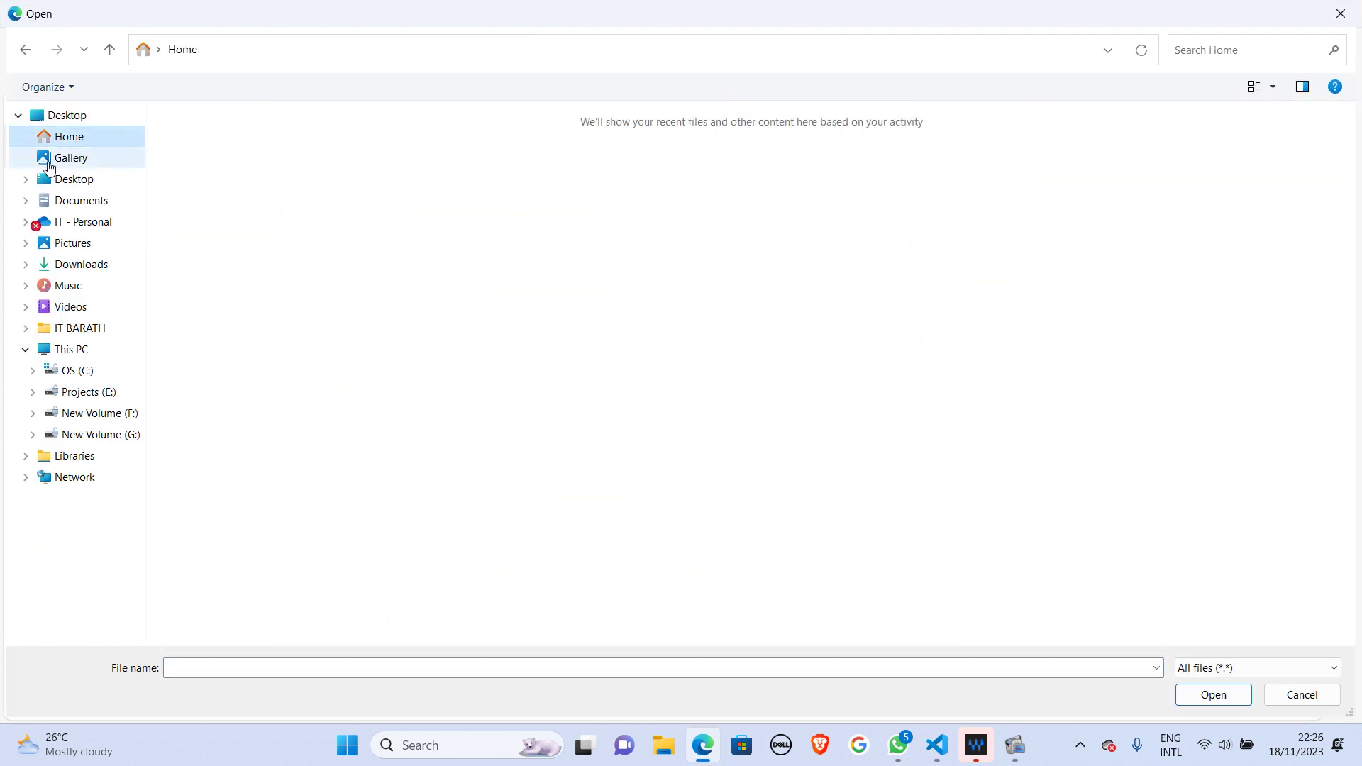
left_click(73, 179)
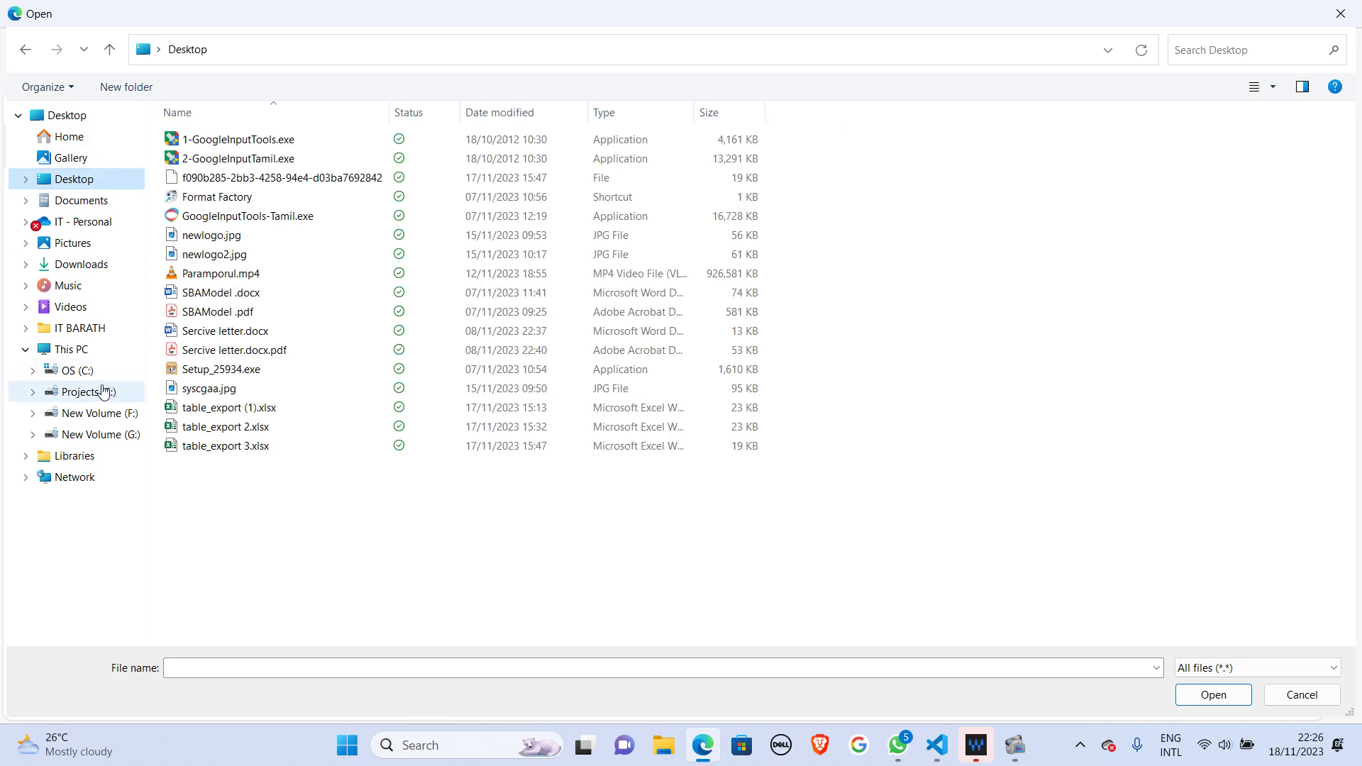
left_click(205, 317)
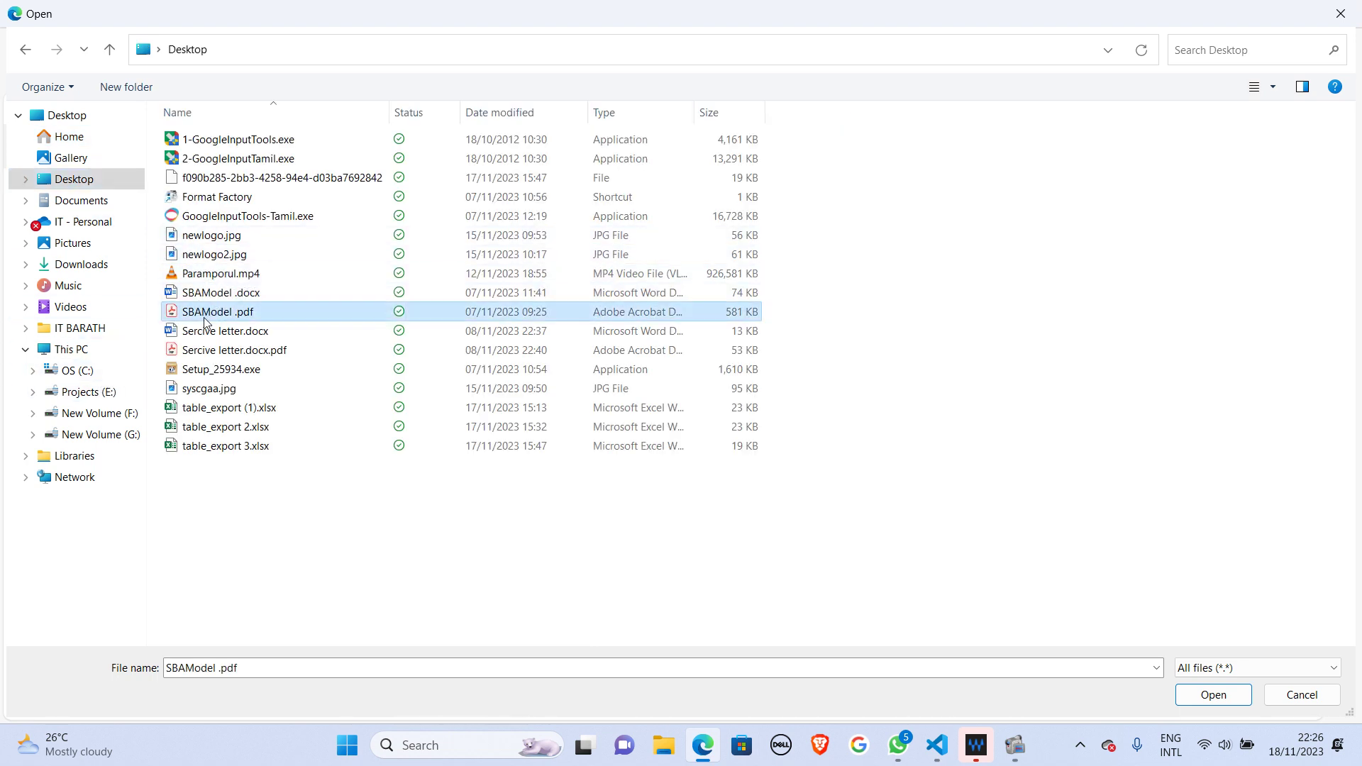
left_click(1246, 701)
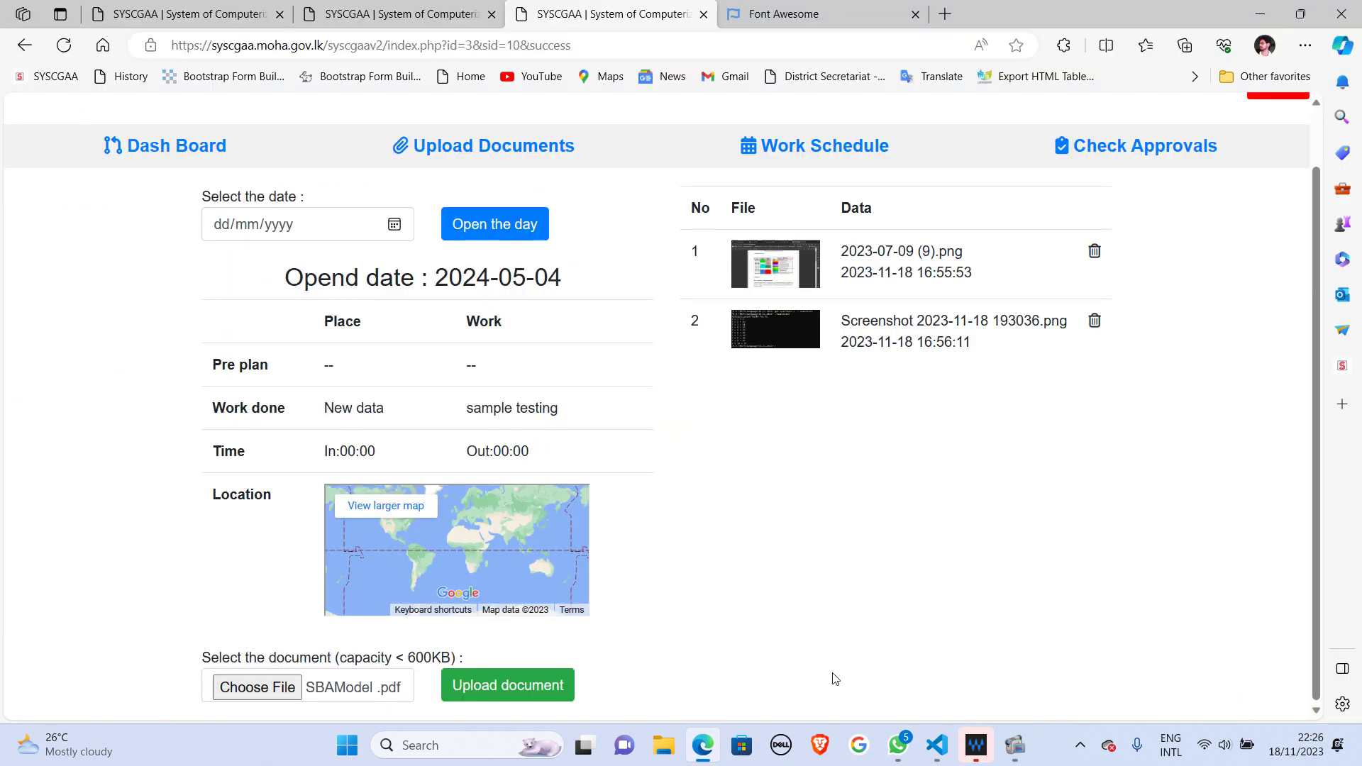
left_click(515, 695)
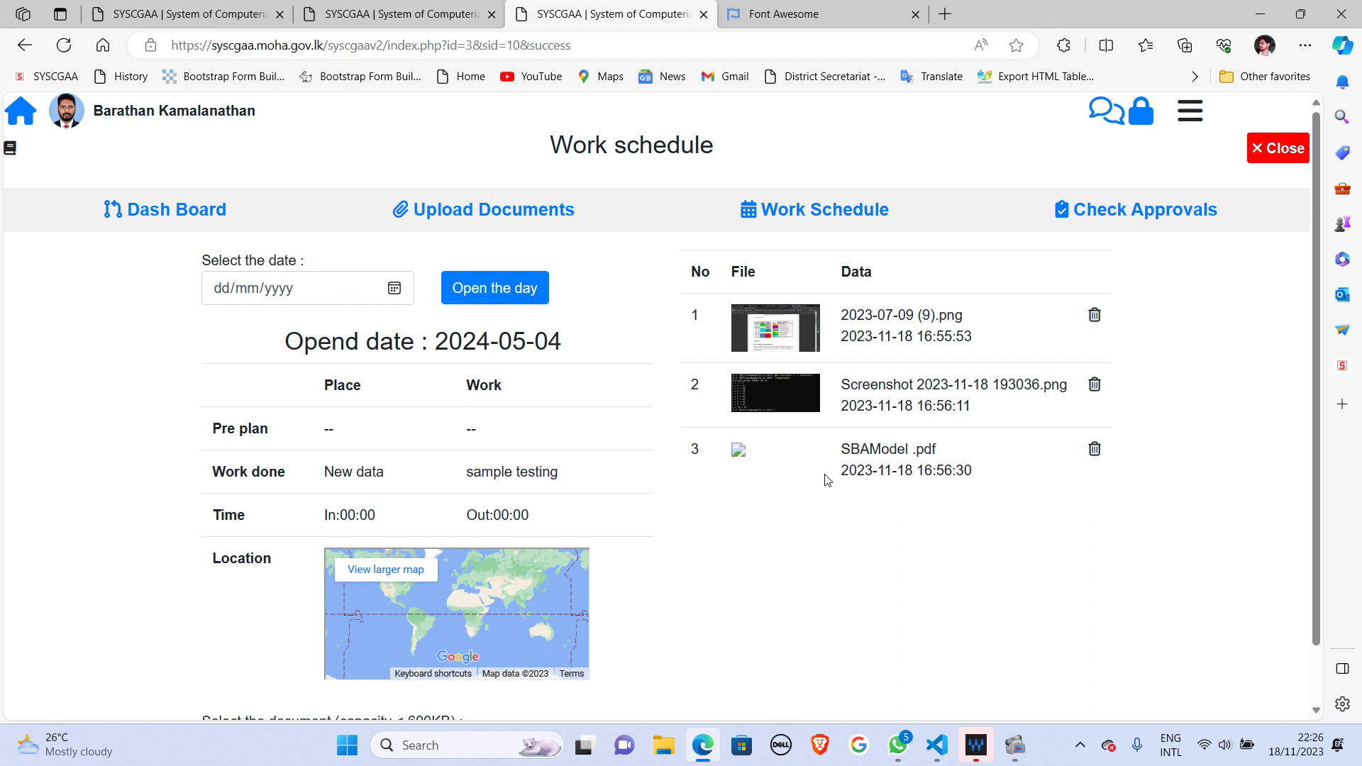
left_click(781, 394)
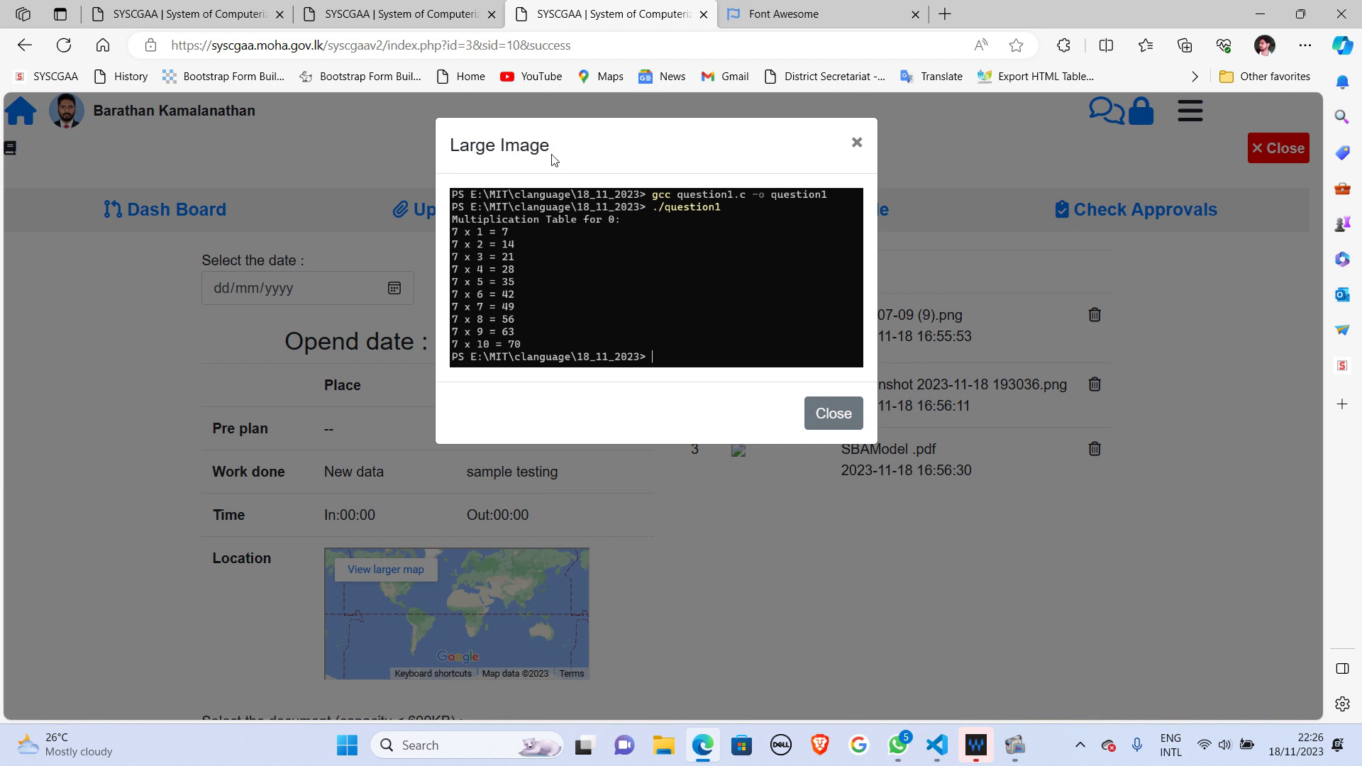
left_click(856, 142)
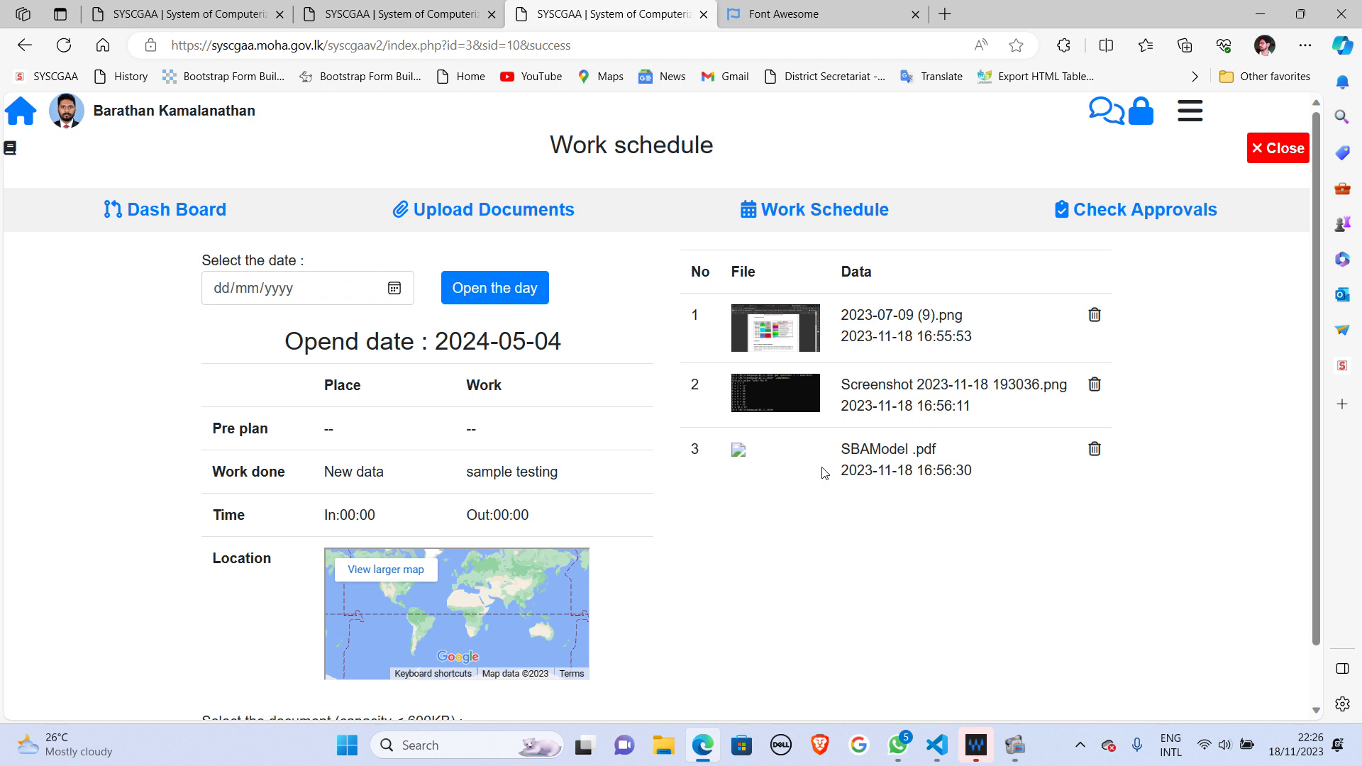
Step: Open the May 2024 work-done diary extract from the dashboard, review its entries and preview its printout without saving
left_click(150, 212)
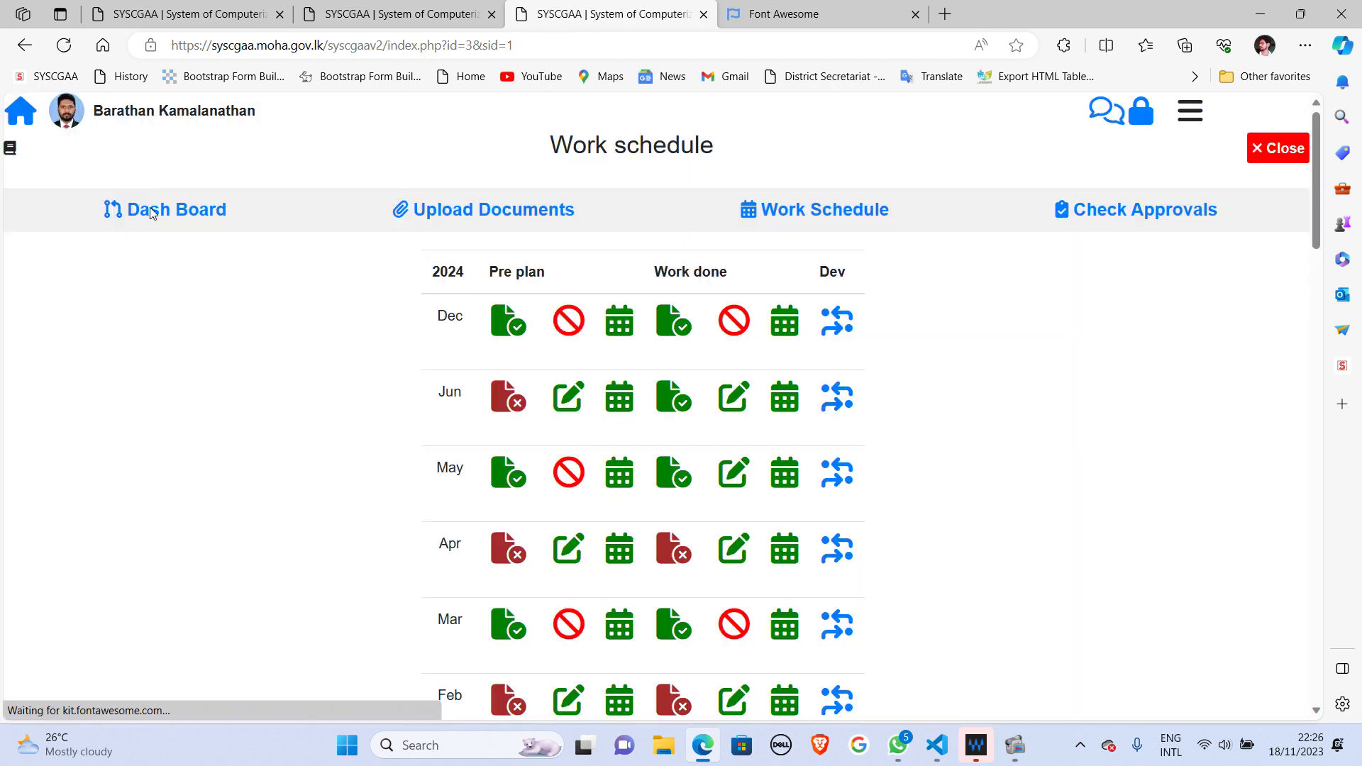
left_click(785, 473)
scroll(793, 476, "down", 6)
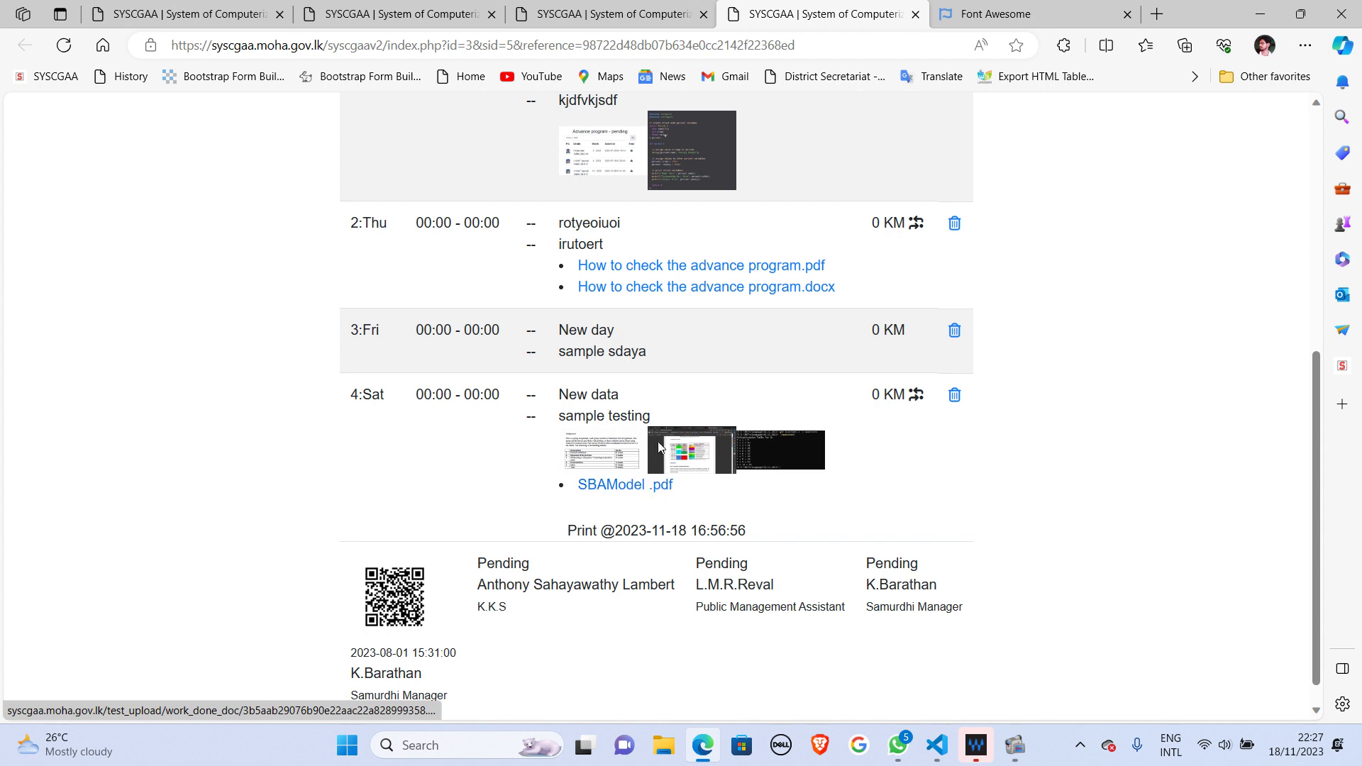
scroll(725, 378, "up", 6)
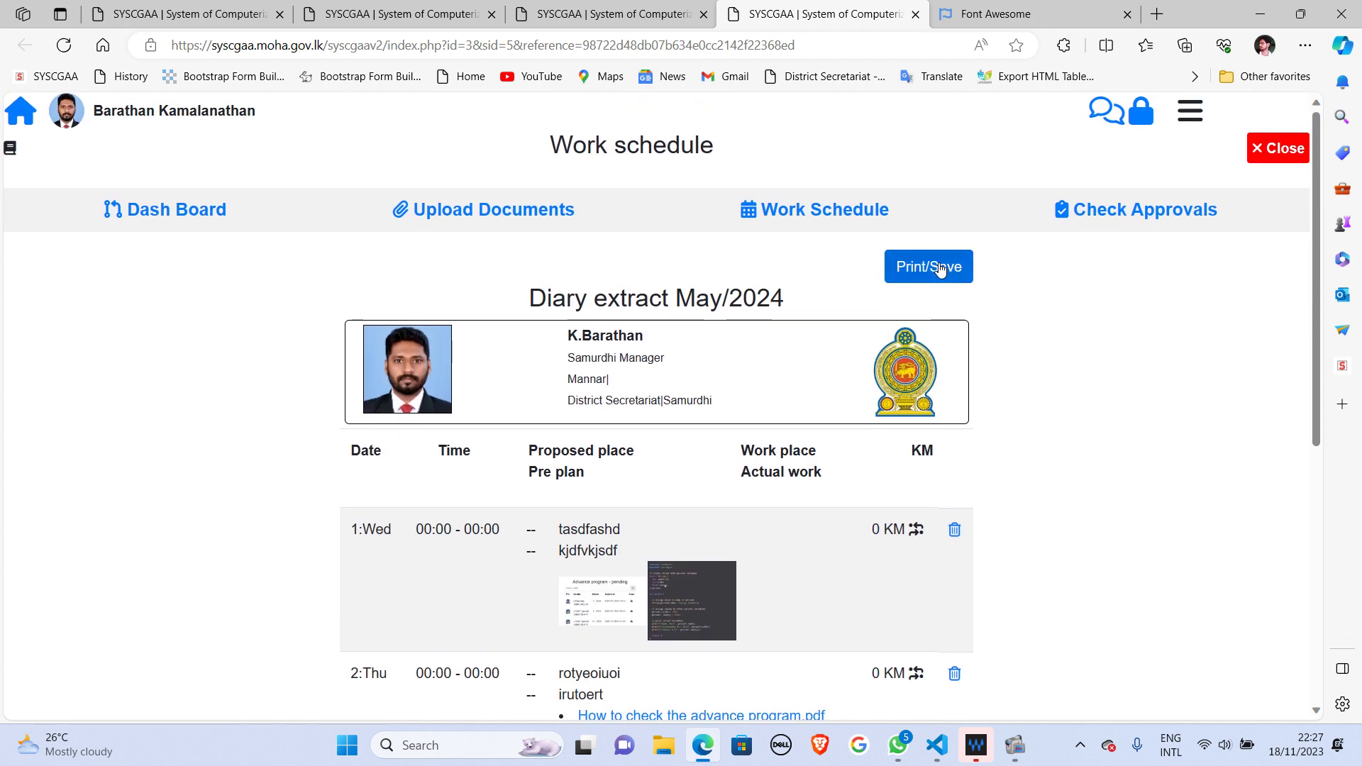
left_click(946, 264)
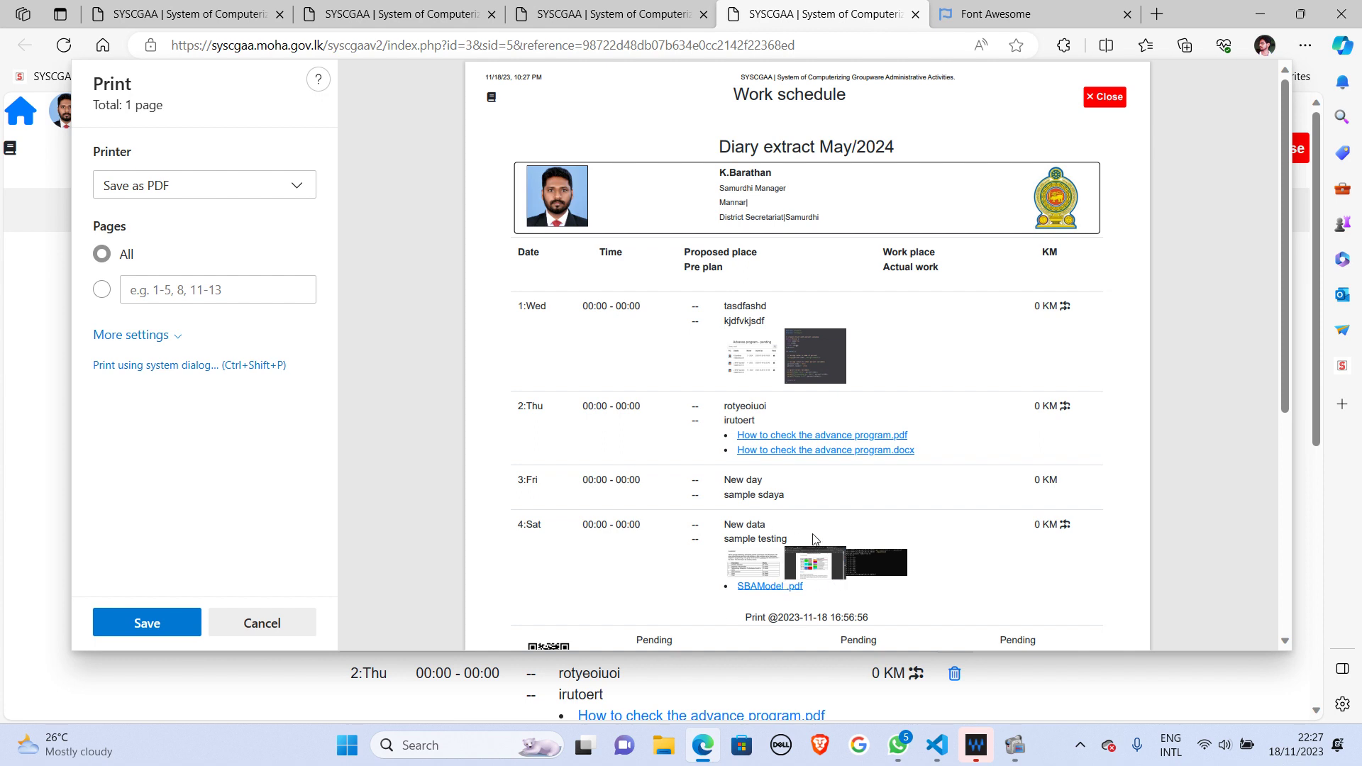
left_click(265, 624)
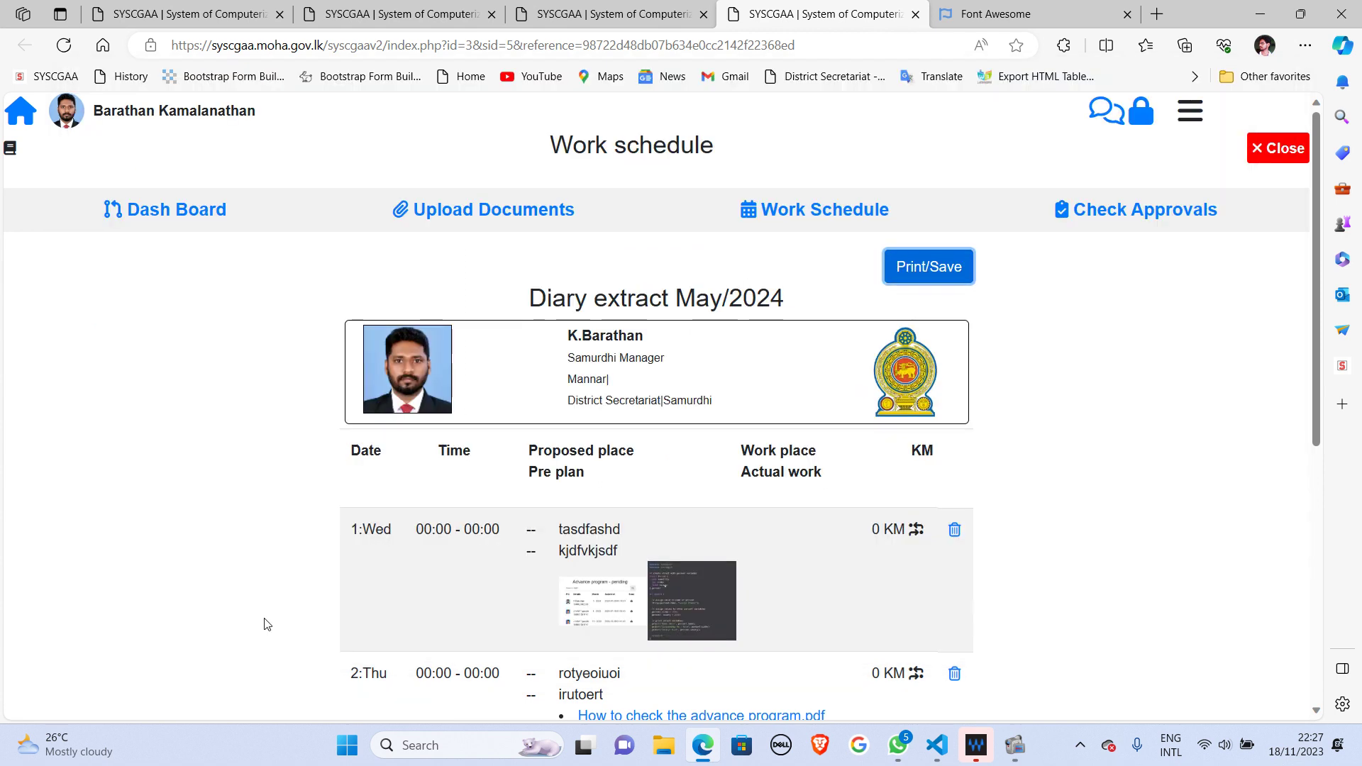
Step: View the last and first image attachments of the 4 May entry enlarged in the diary extract
scroll(731, 538, "down", 6)
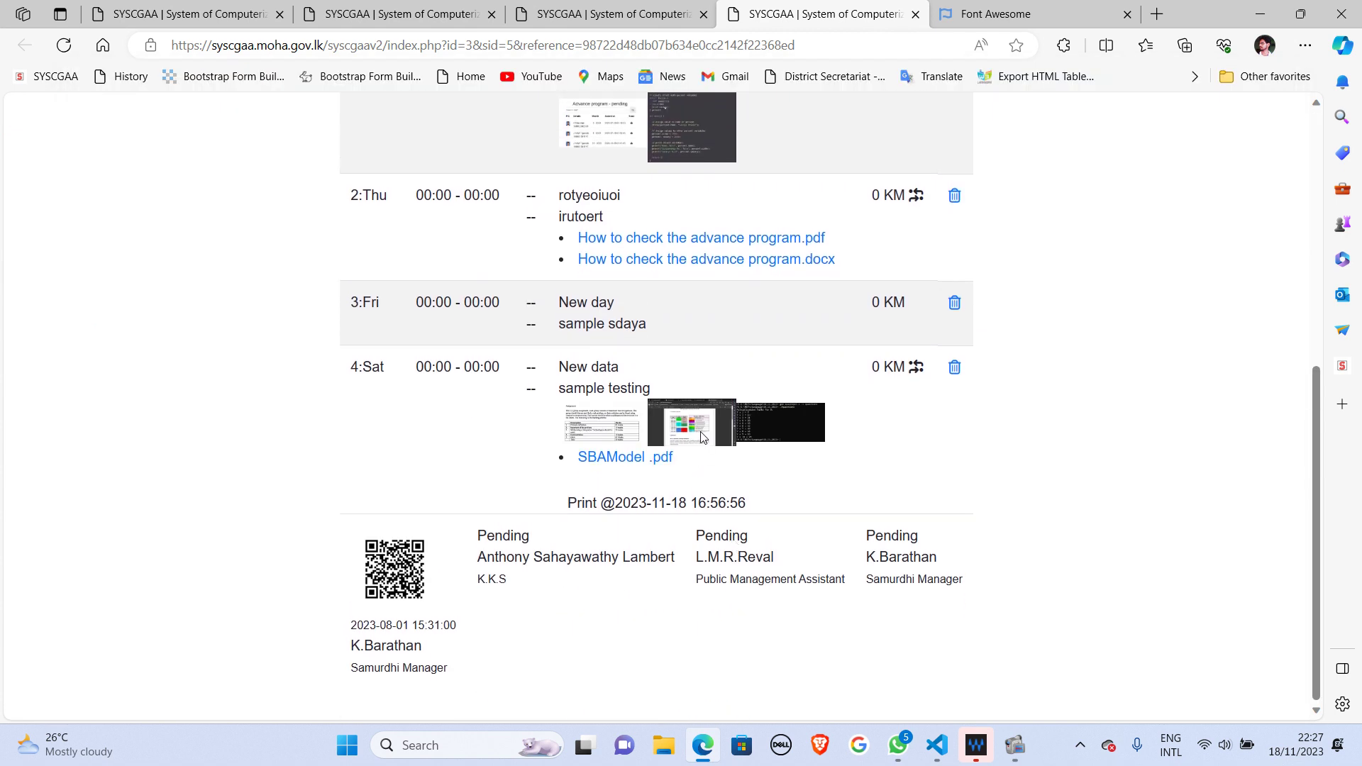
left_click(769, 429)
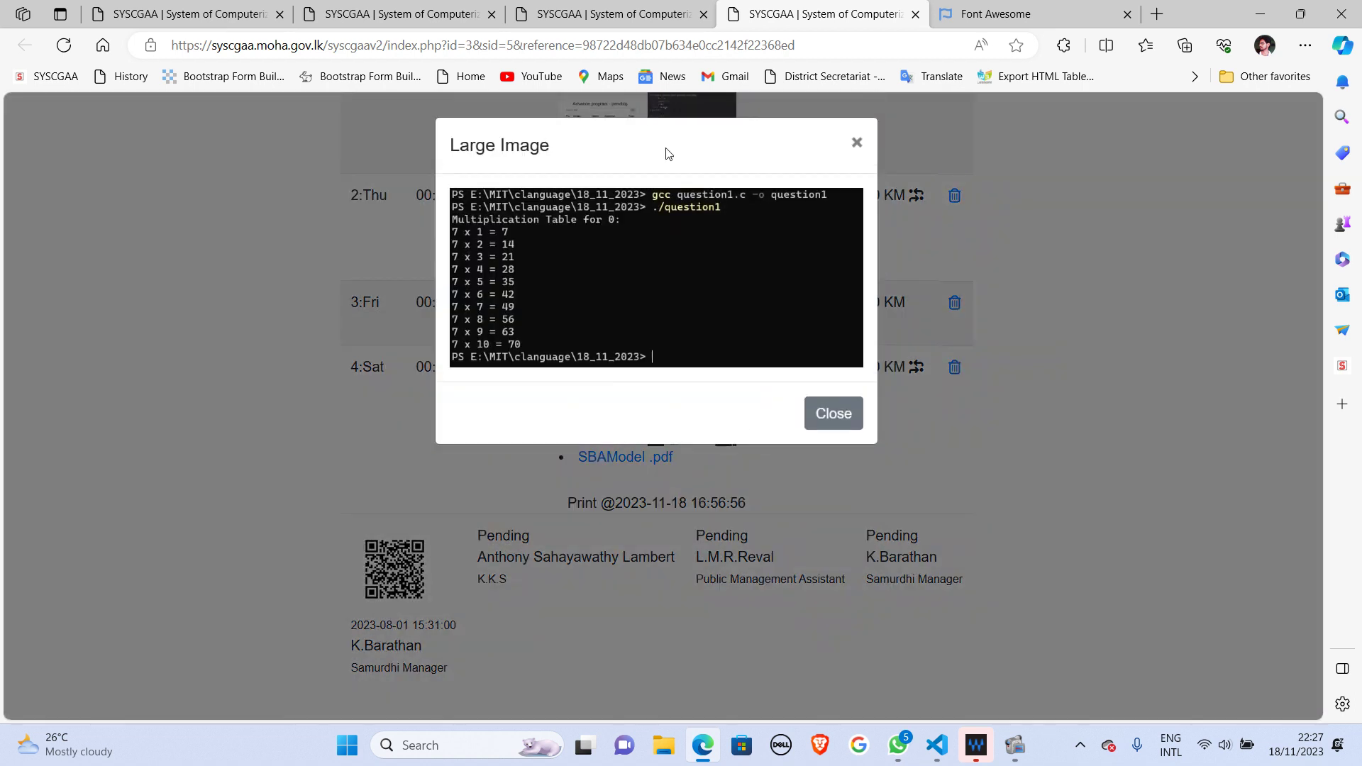
left_click(856, 139)
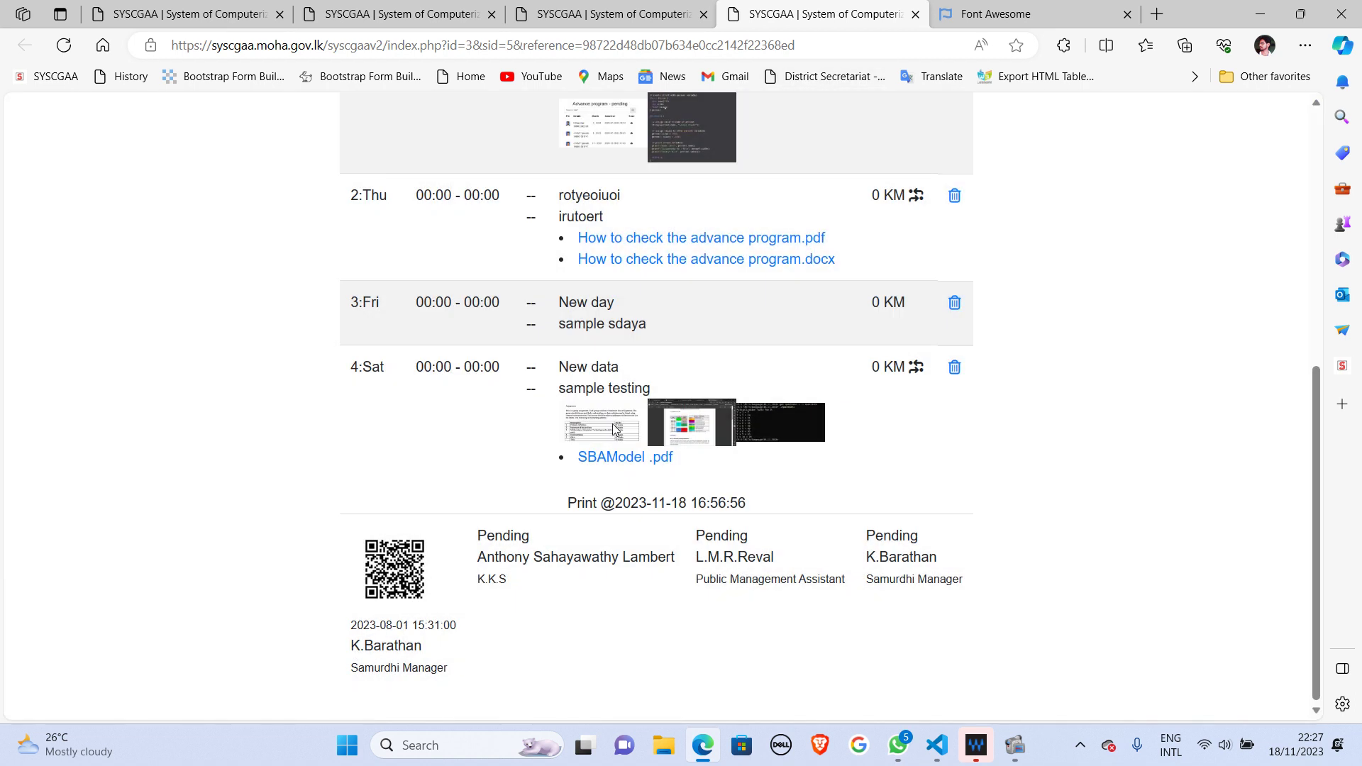
left_click(615, 428)
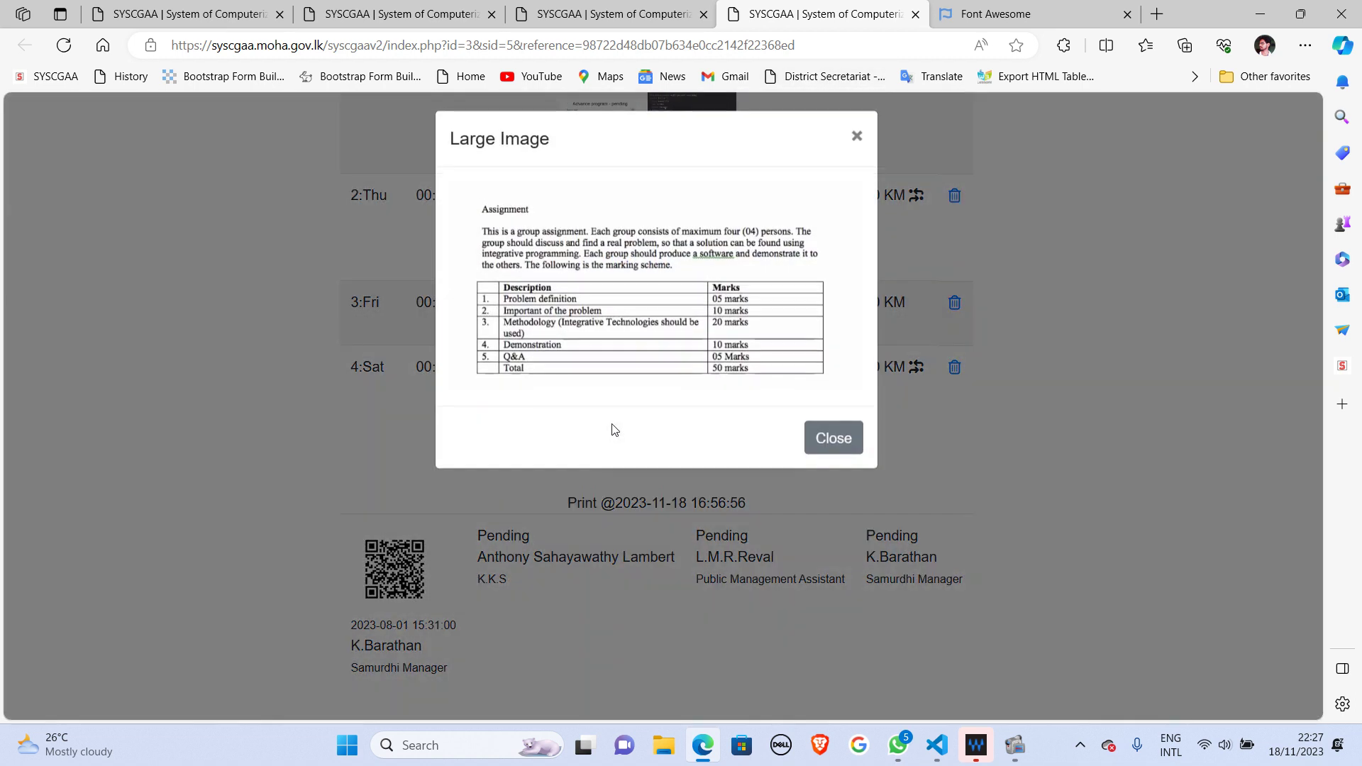
left_click(857, 144)
Step: Go to the approvals check and list the diary extracts pending approval by the department head
scroll(855, 308, "up", 7)
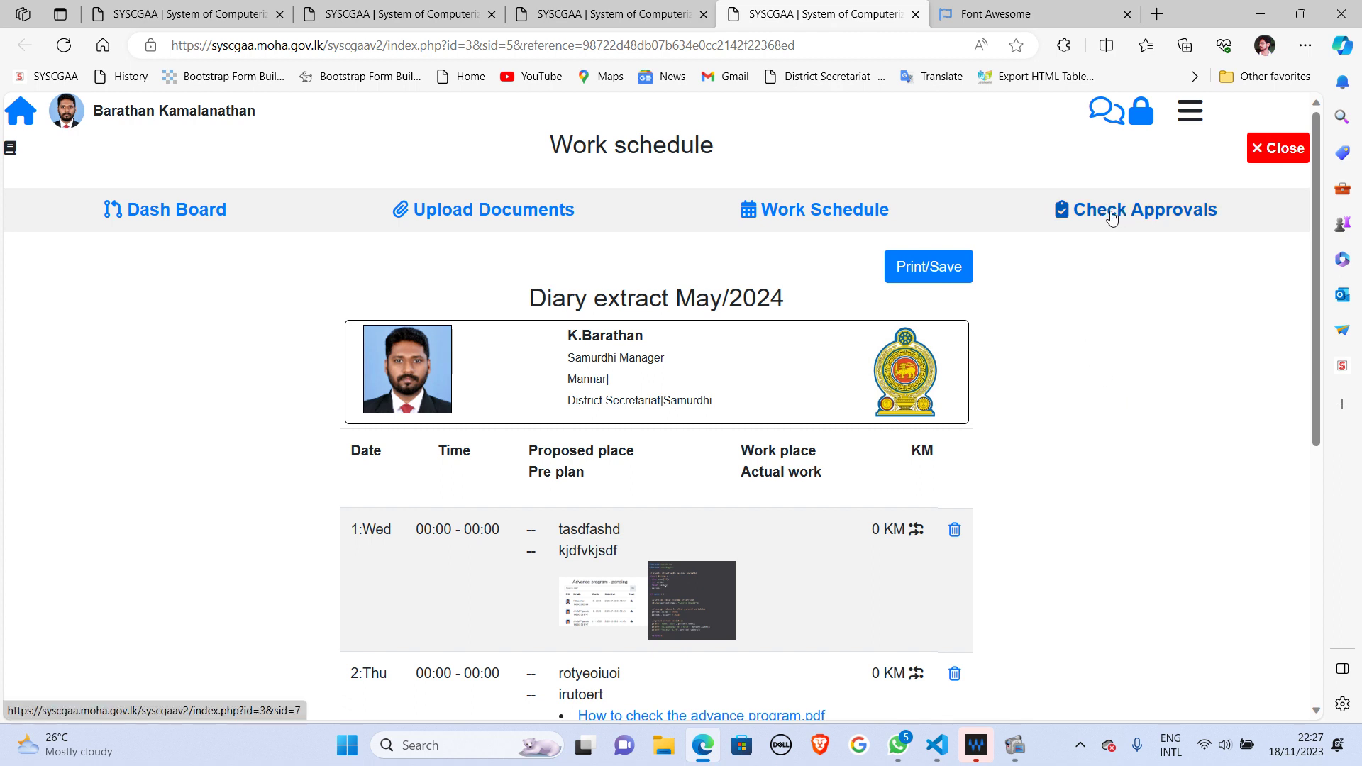
left_click(1147, 209)
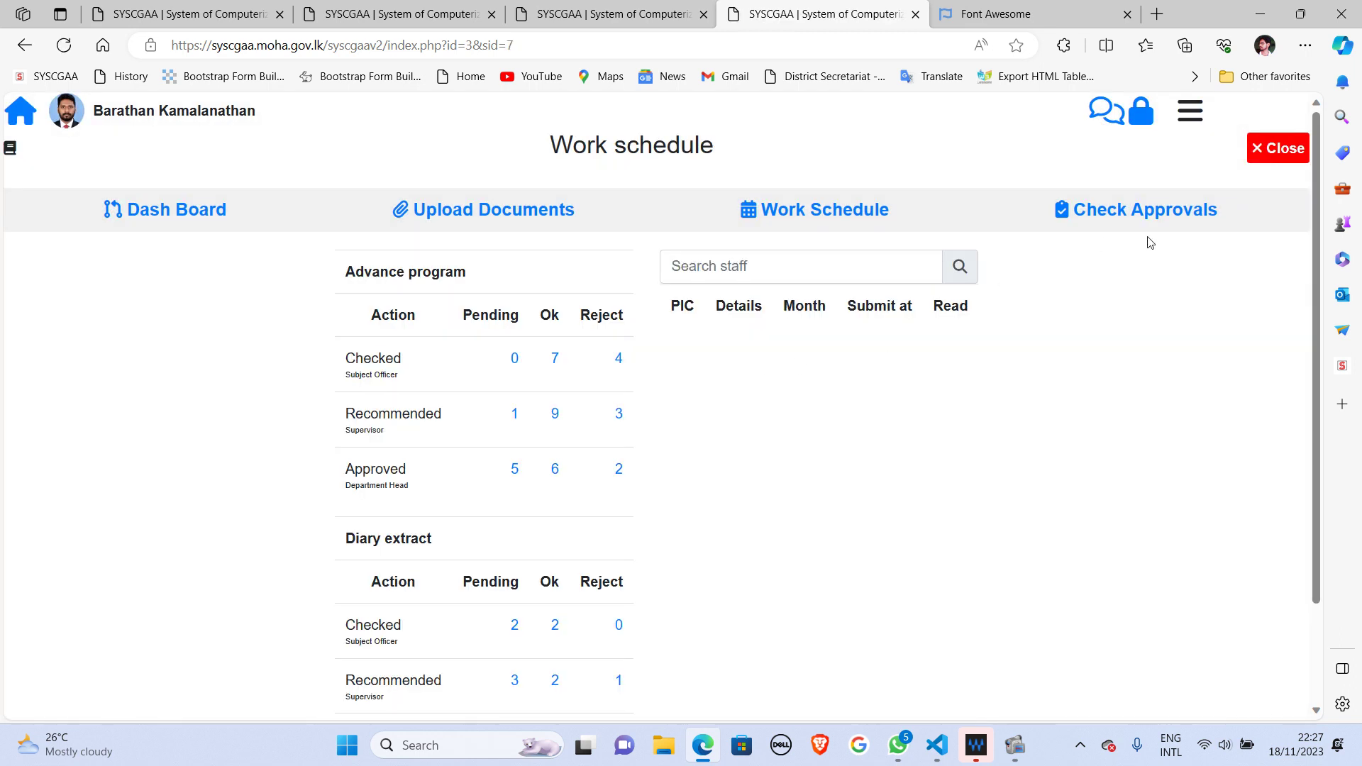
scroll(674, 528, "down", 2)
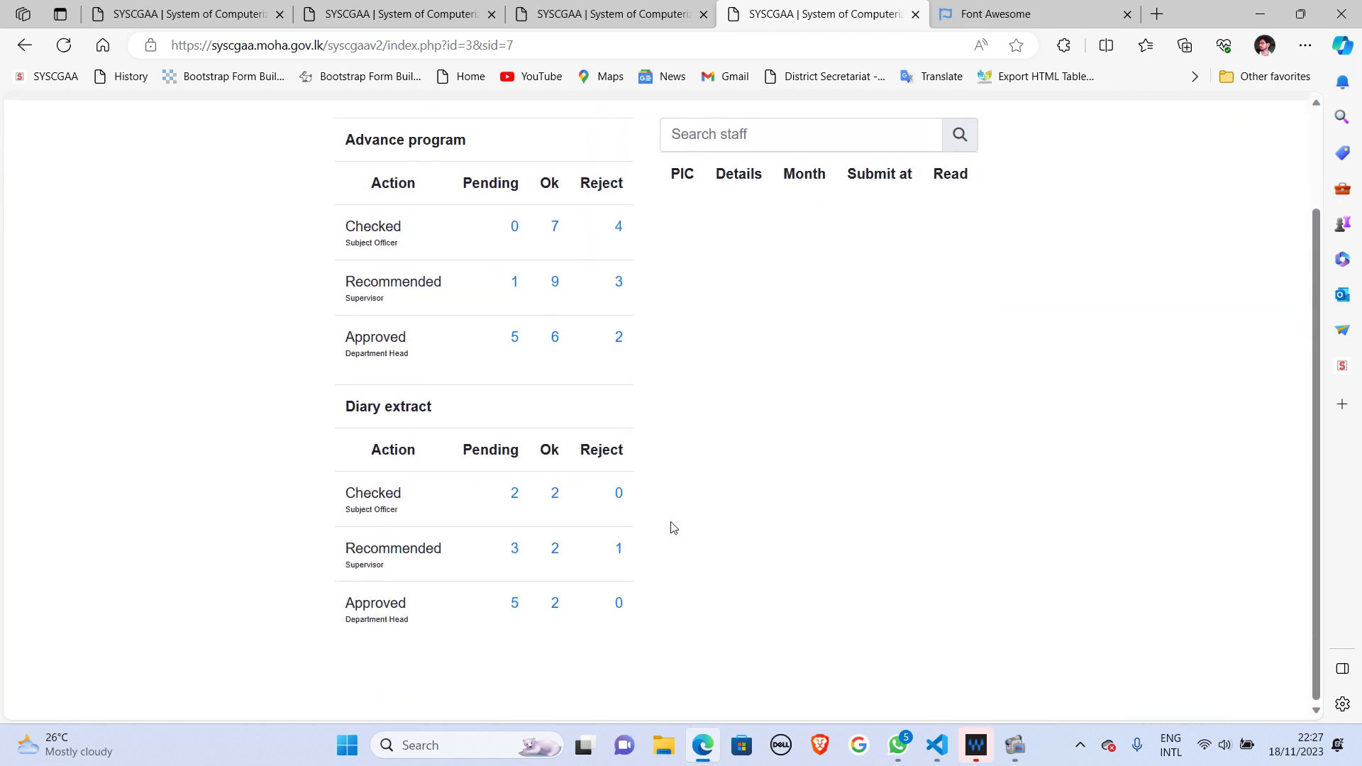
left_click(516, 613)
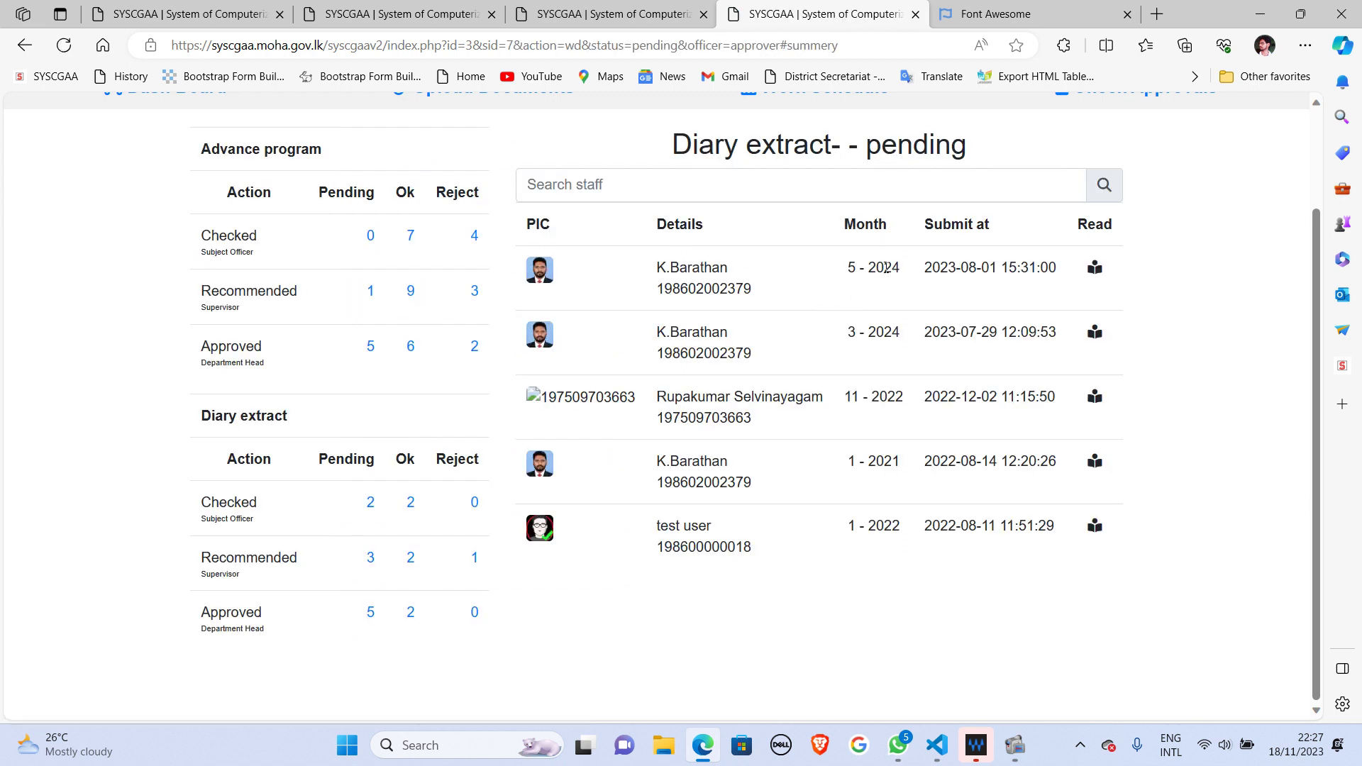
Step: Read the pending 5 - 2024 diary extract and view the terminal screenshot annexed to 4/5/2024 enlarged
triple_click(886, 269)
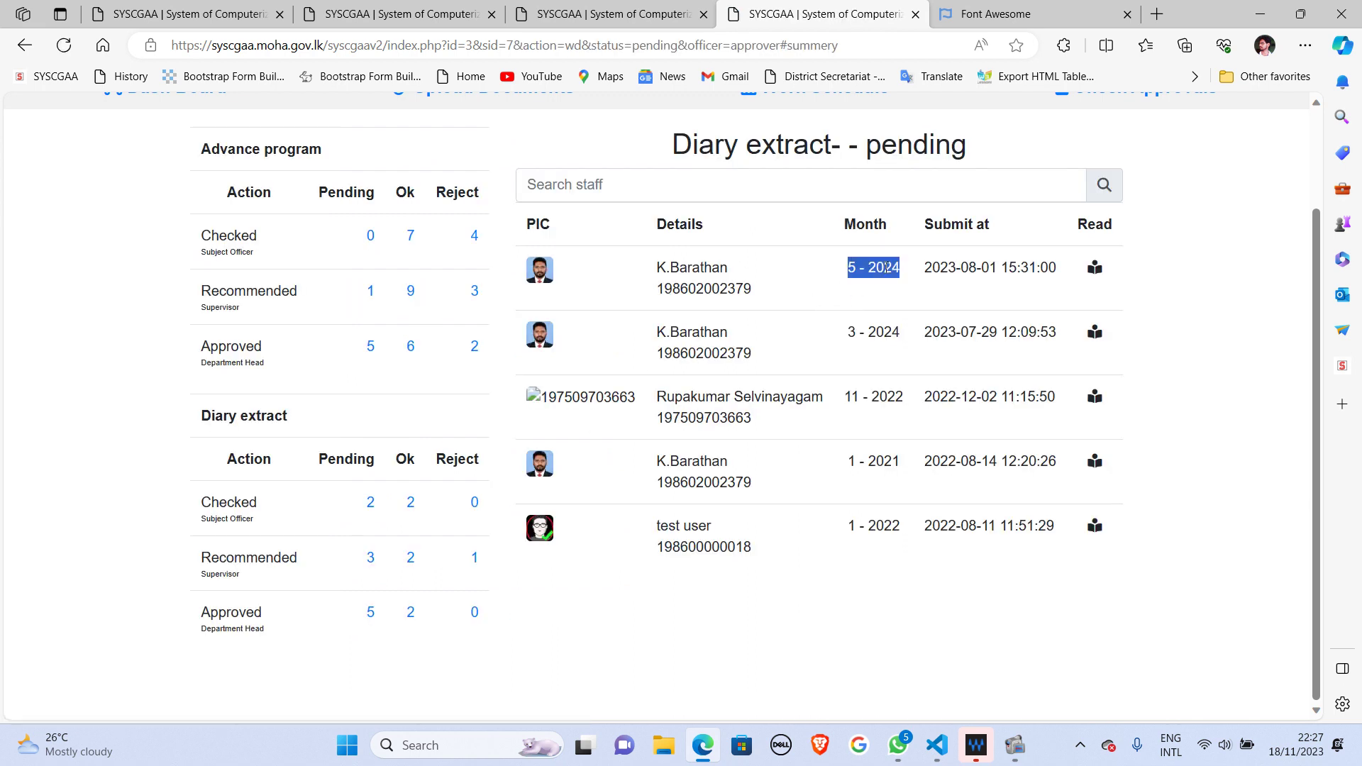
left_click(1098, 274)
scroll(870, 459, "down", 5)
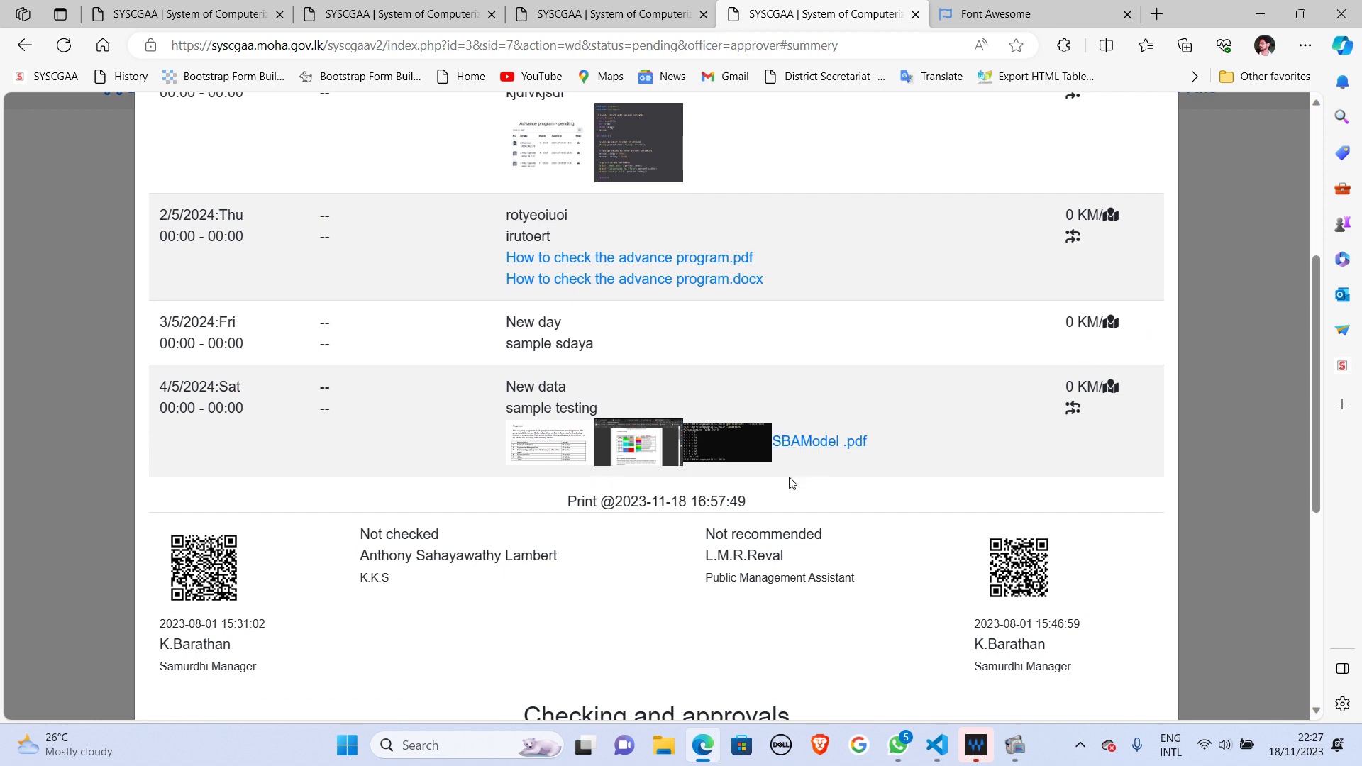
left_click(742, 441)
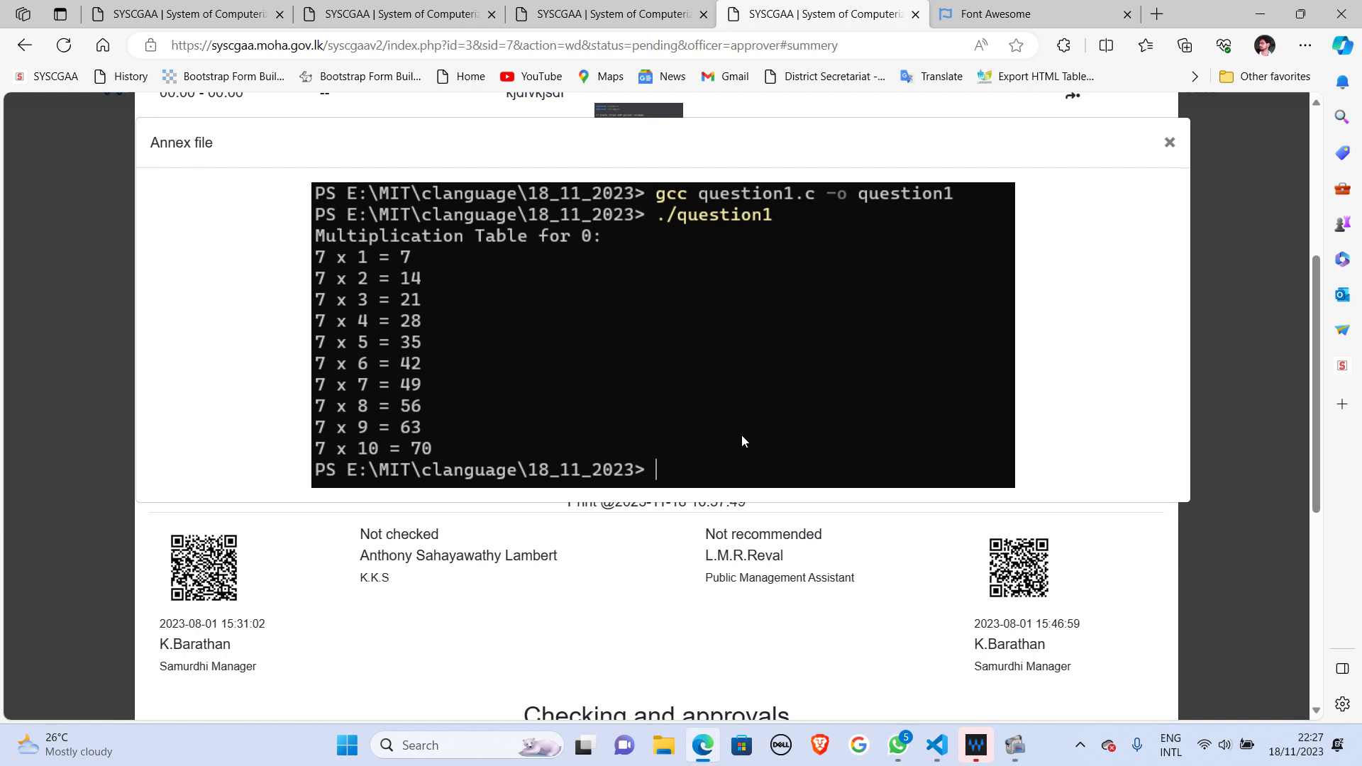
left_click(1170, 143)
left_click(1240, 240)
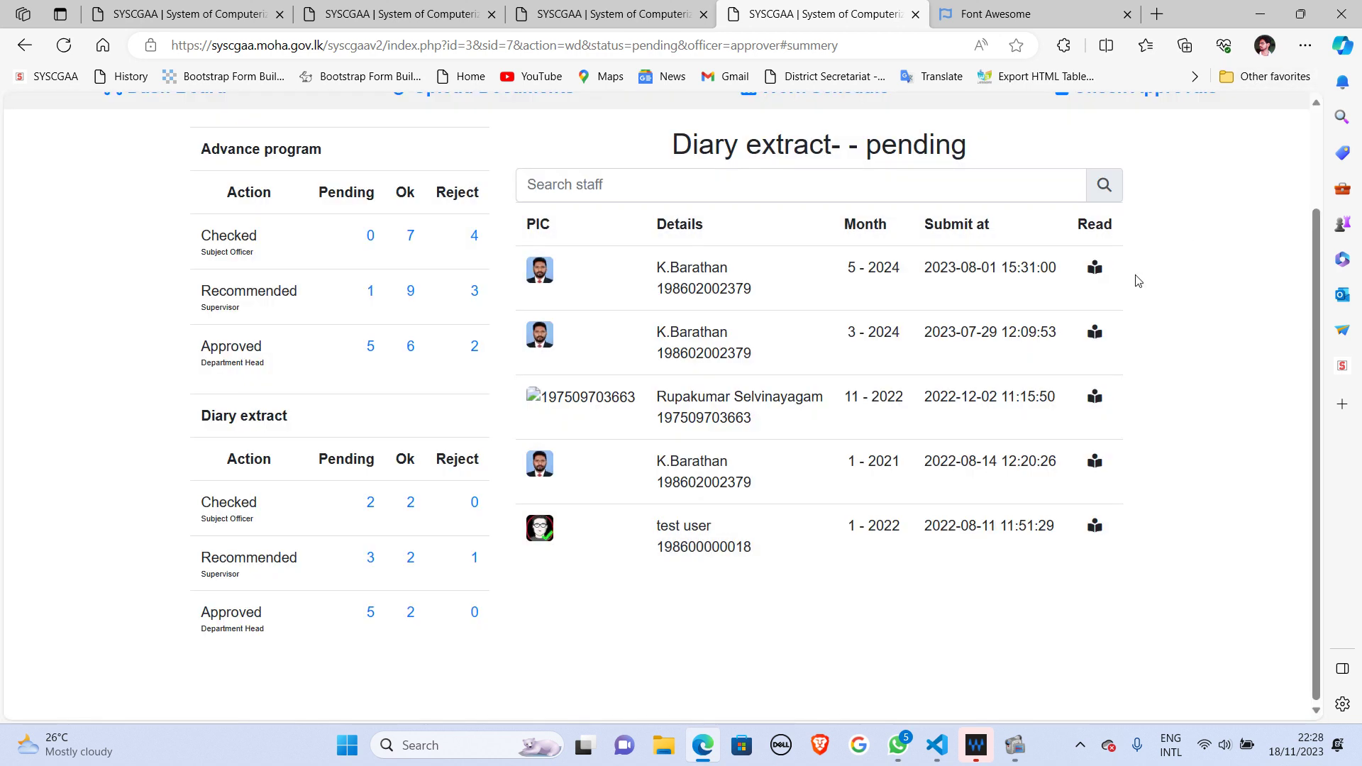
Step: Reopen the pending 5 - 2024 diary extract and look through its print preview, closing the print page without saving
left_click(1096, 268)
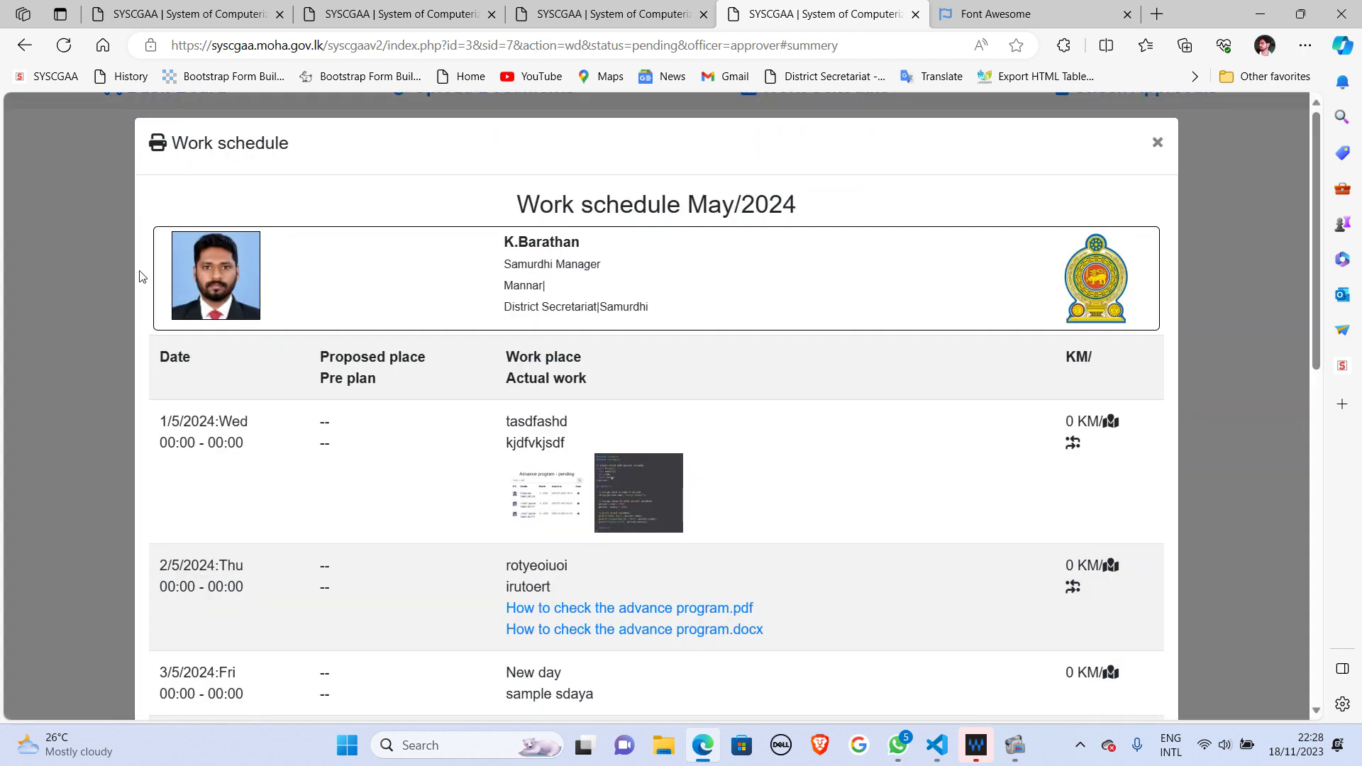
left_click(159, 148)
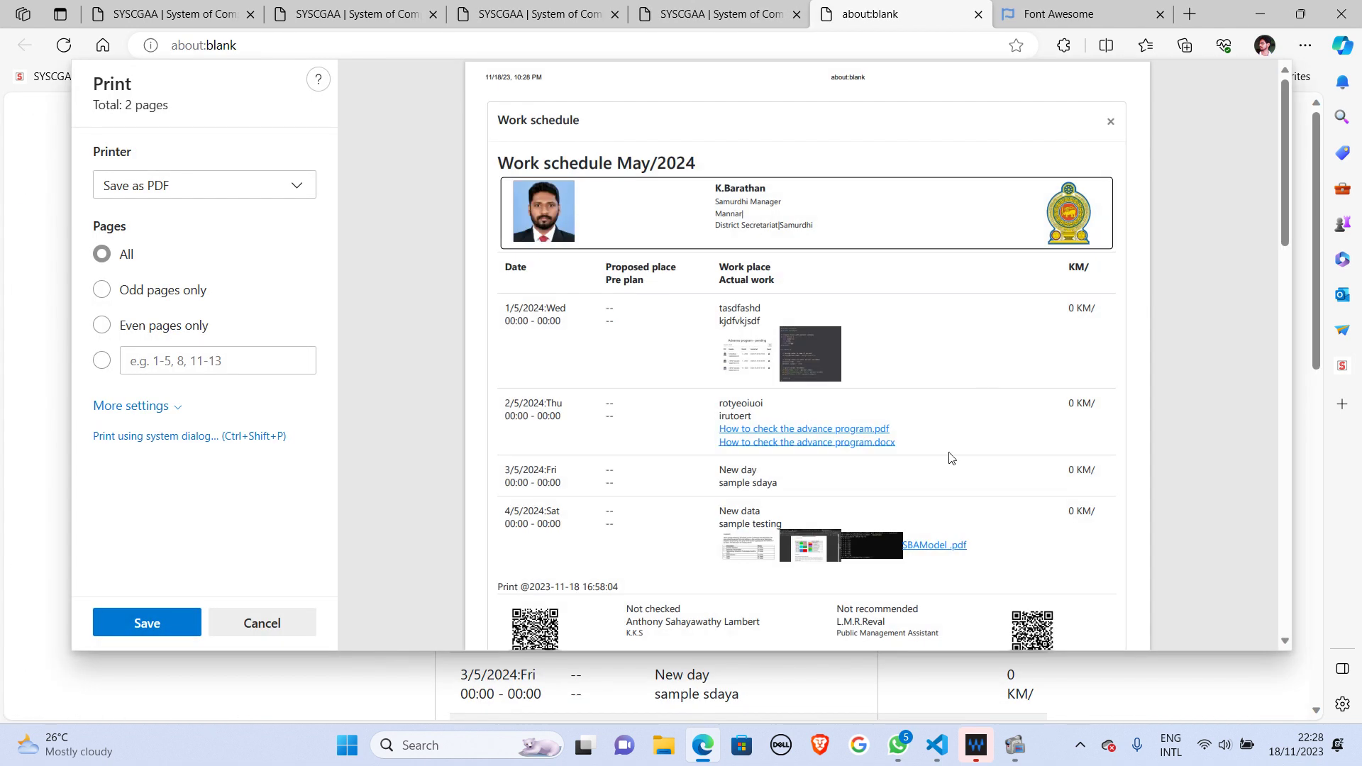
scroll(952, 458, "down", 10)
scroll(951, 458, "up", 10)
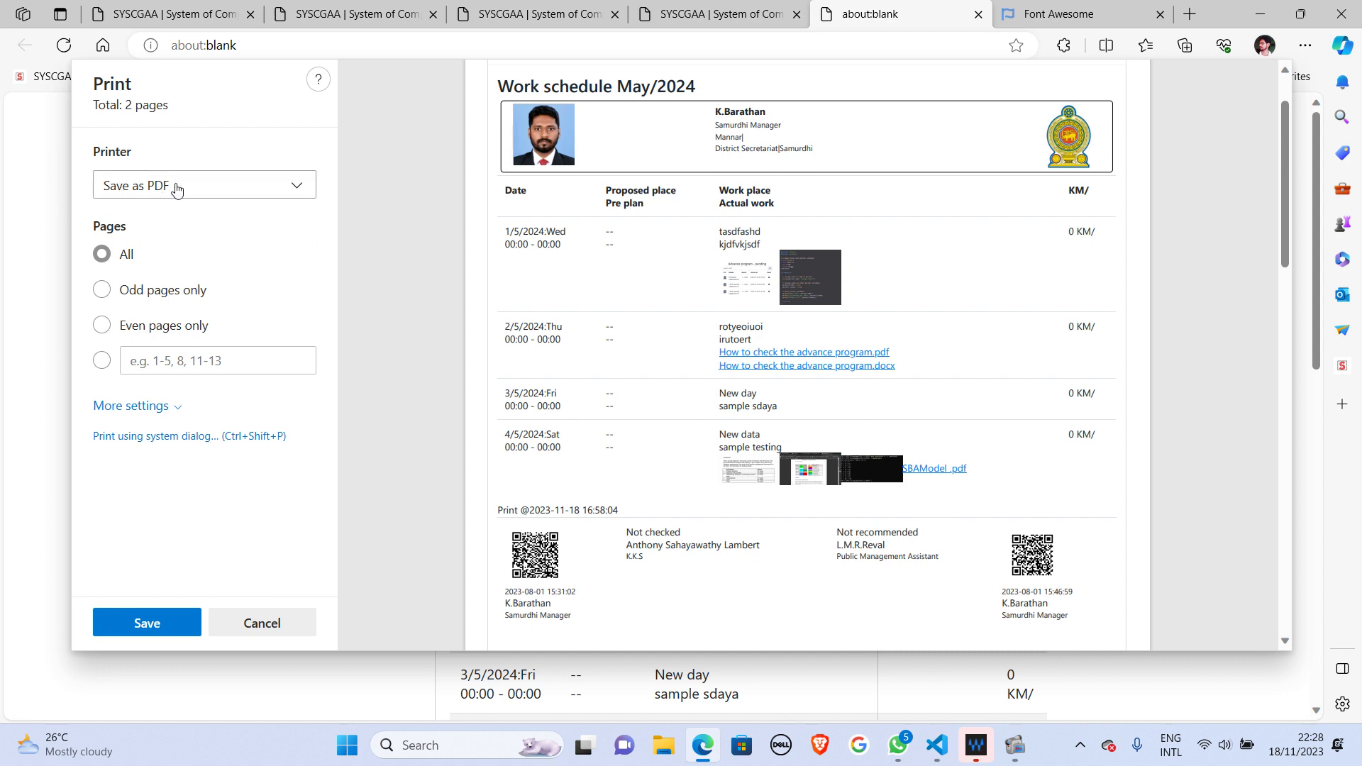
left_click(261, 623)
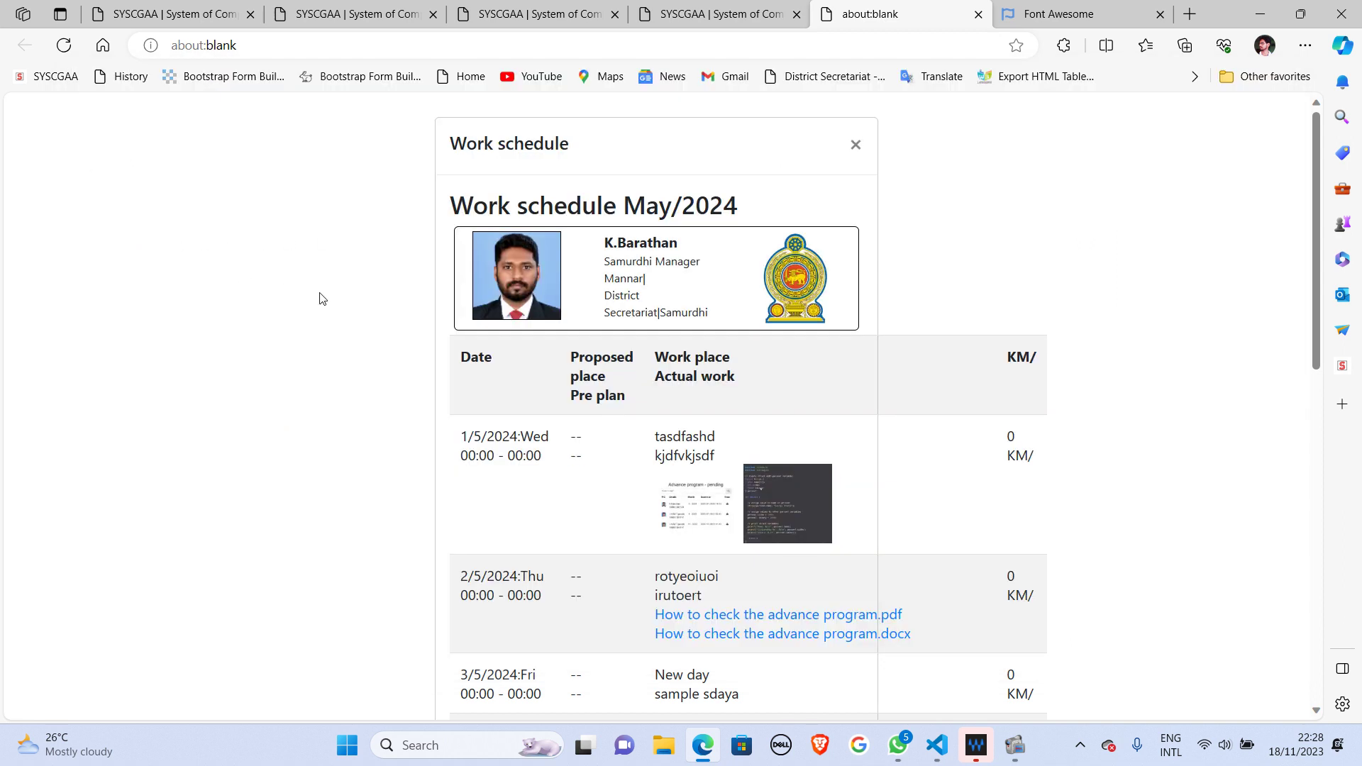
left_click(979, 14)
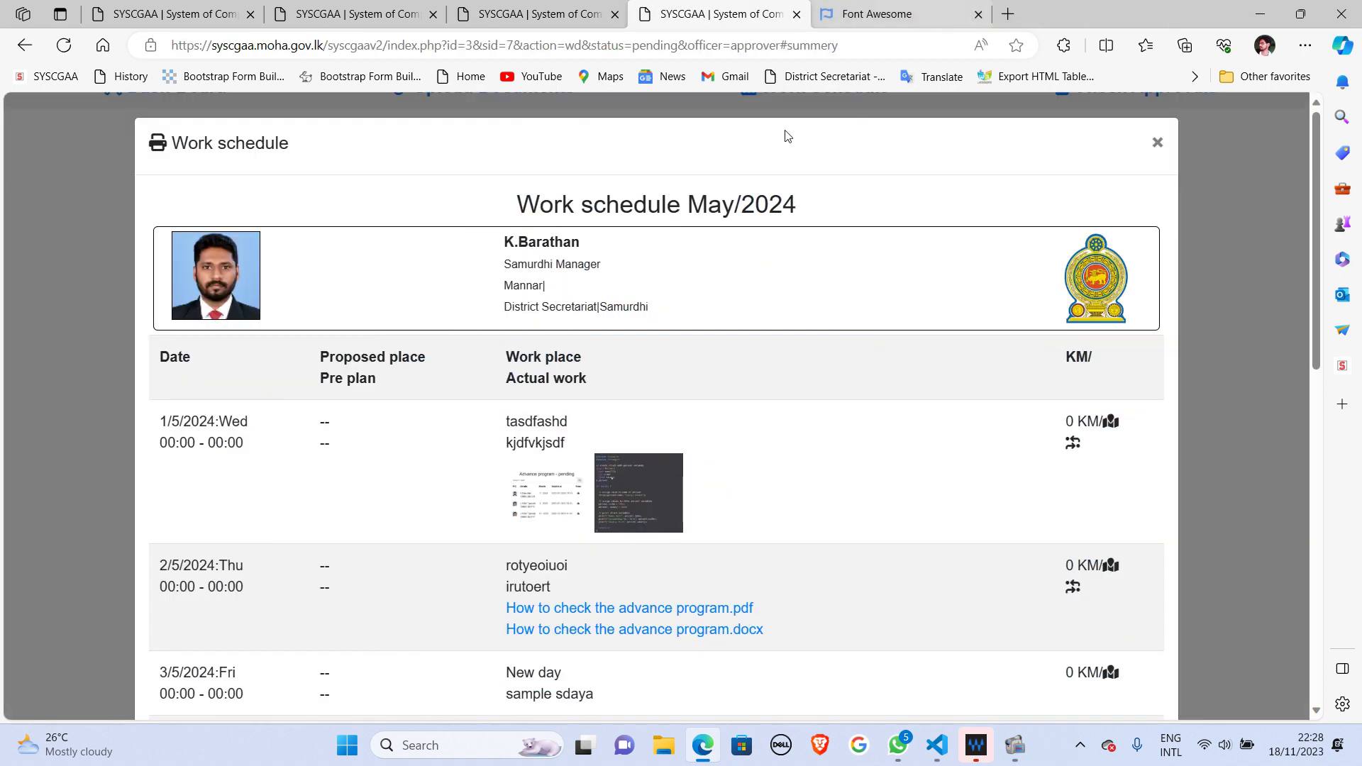
Step: Bring up the May/2024 work schedule's print preview again and examine the 4 May attachments and the approval signatures
left_click(161, 152)
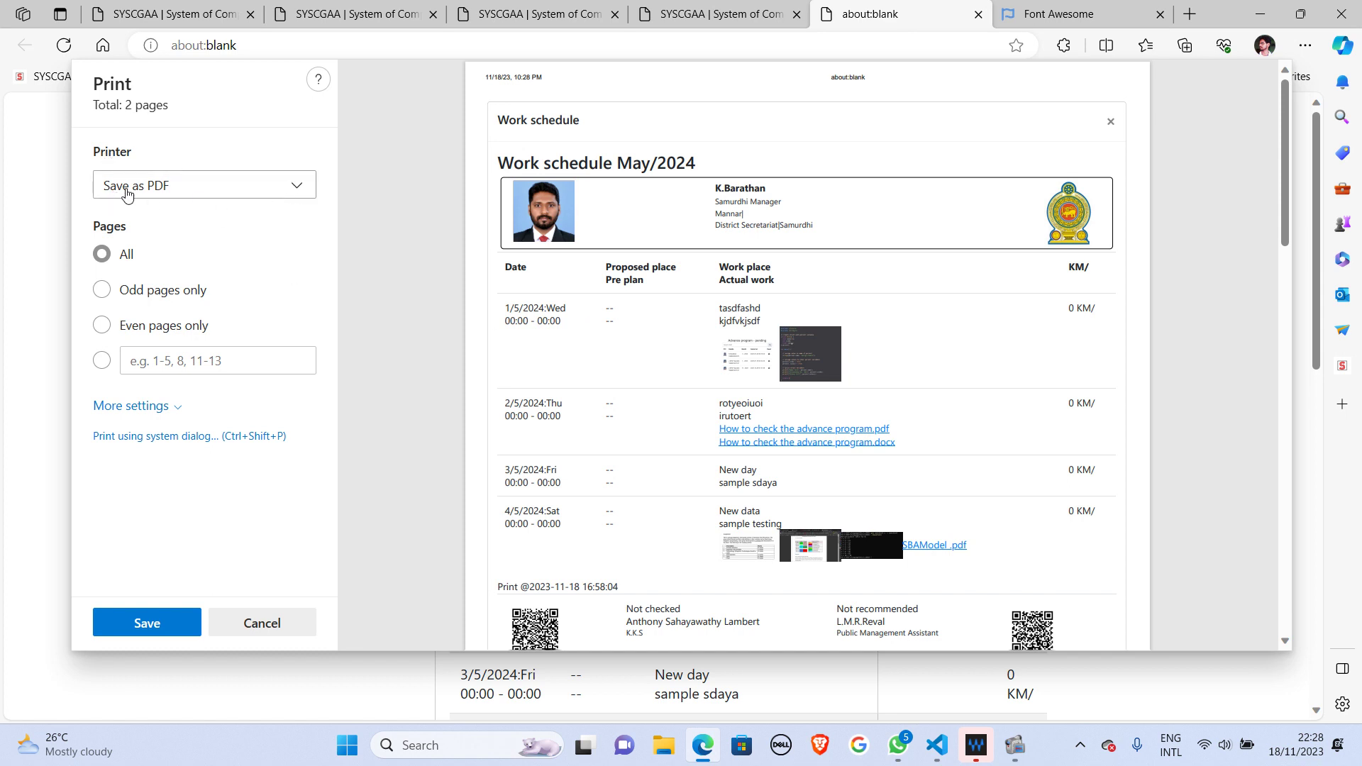
scroll(839, 304, "down", 5)
scroll(839, 304, "up", 1)
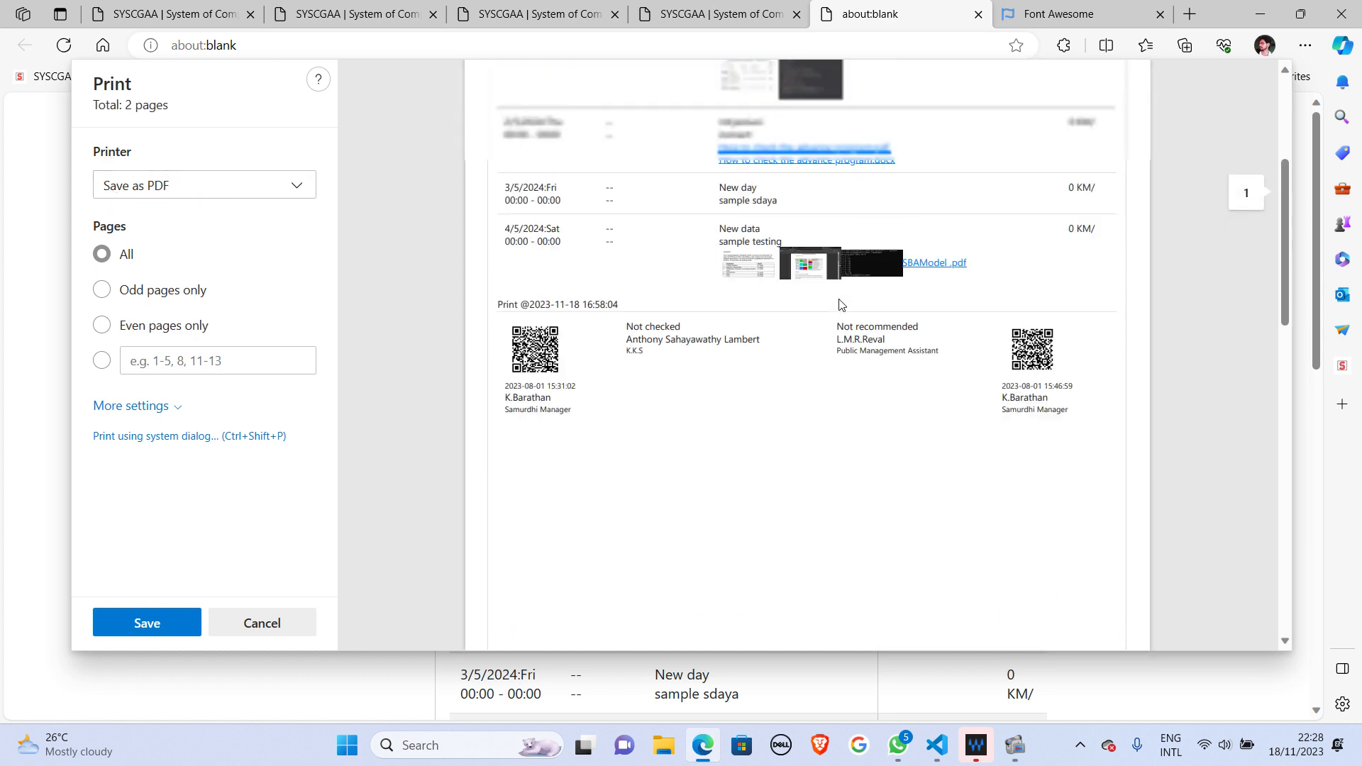
scroll(840, 304, "down", 2)
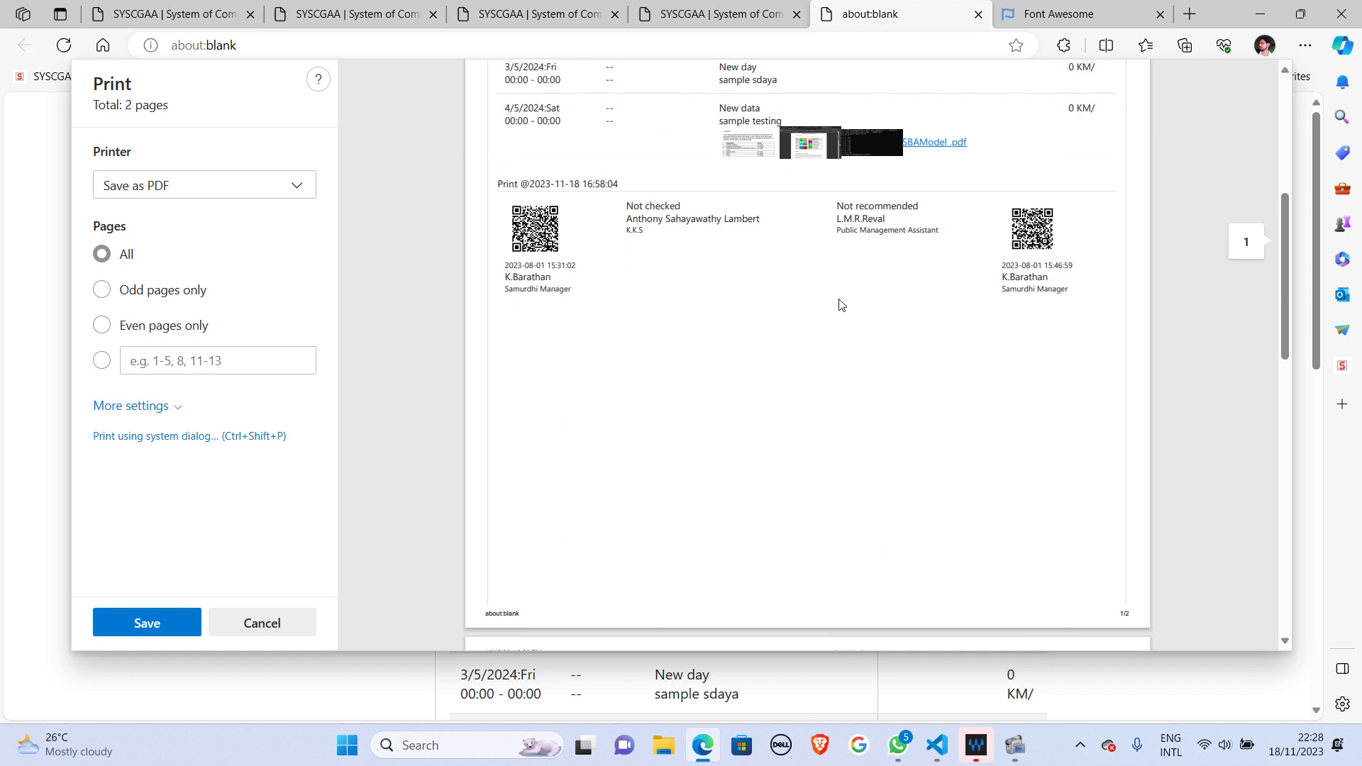
scroll(839, 304, "down", 4)
scroll(839, 305, "up", 4)
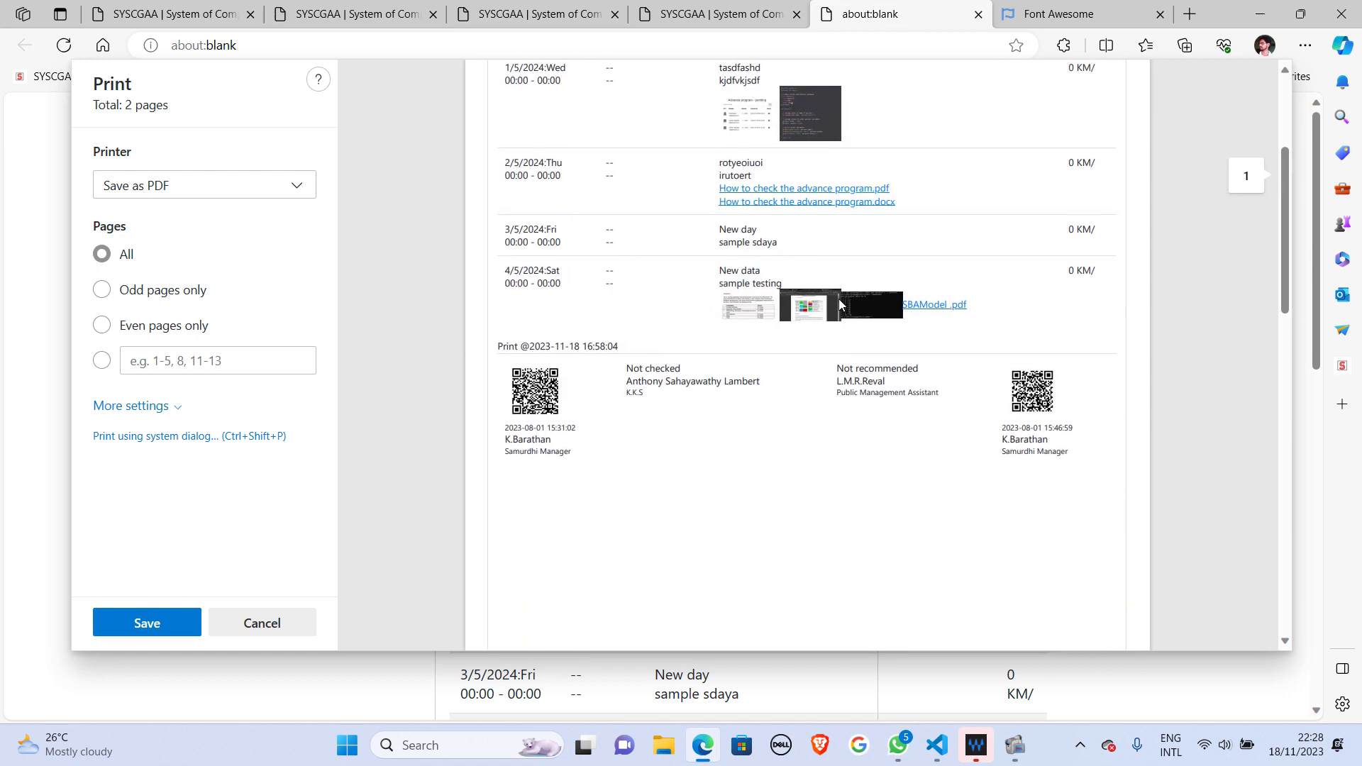
Step: Examine the second page of the work schedule's print preview with the advance program and diary extract checking and approvals
scroll(776, 404, "down", 4)
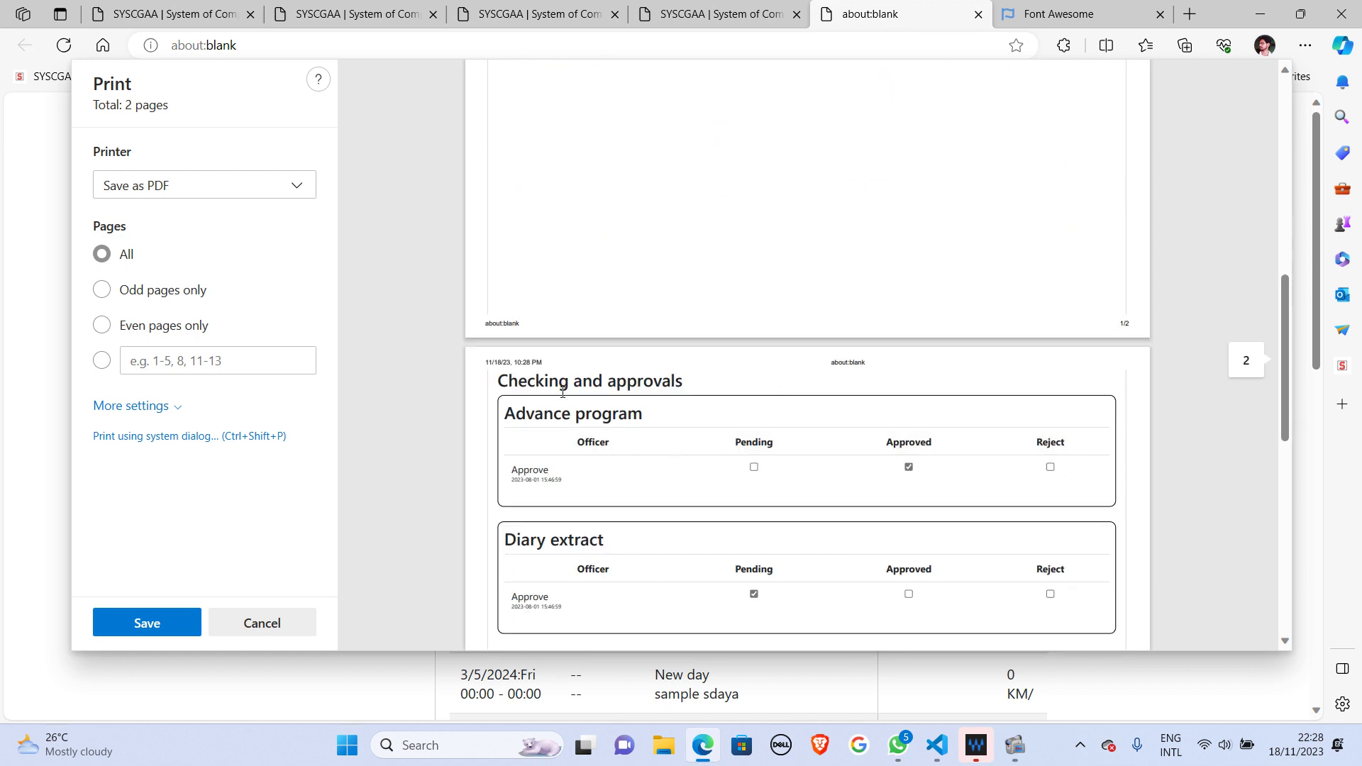
scroll(688, 518, "down", 3)
scroll(692, 518, "down", 1)
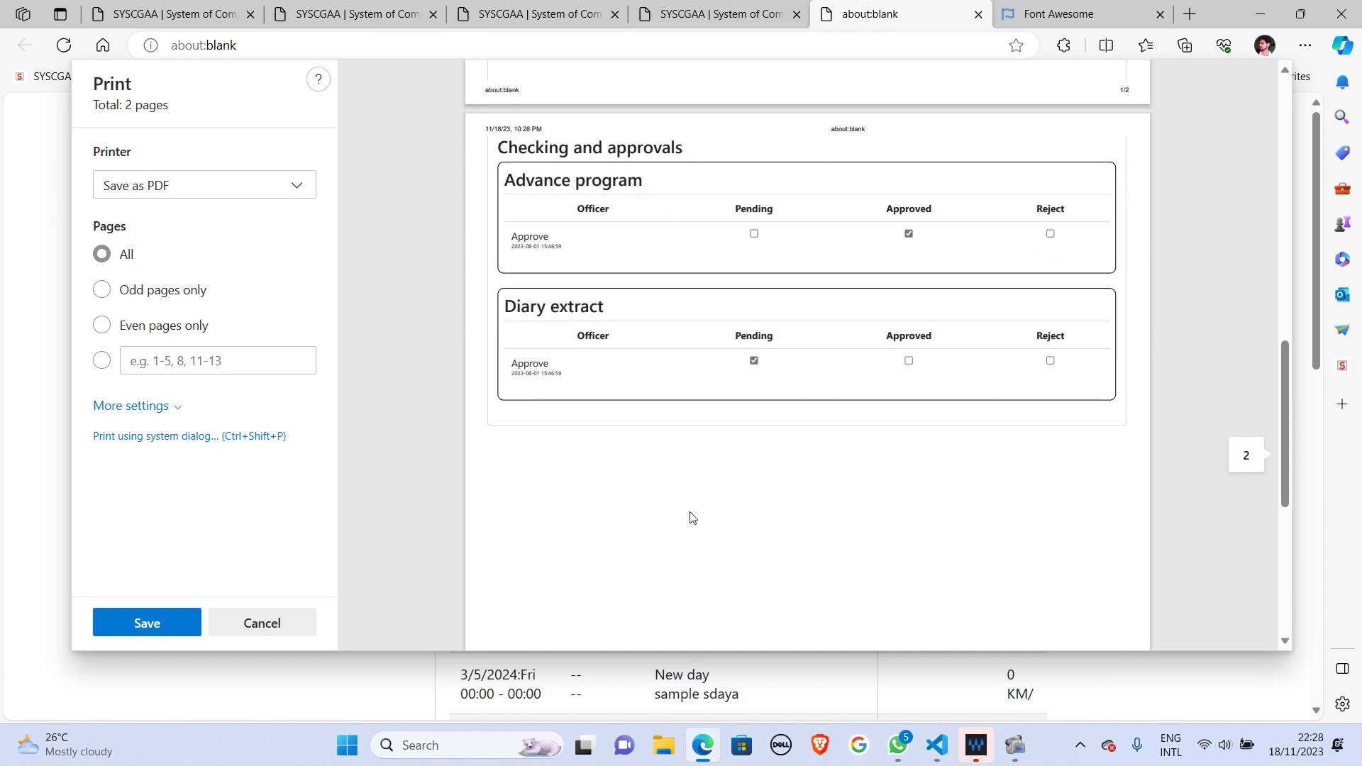
scroll(692, 518, "up", 15)
scroll(692, 518, "down", 8)
scroll(692, 518, "down", 4)
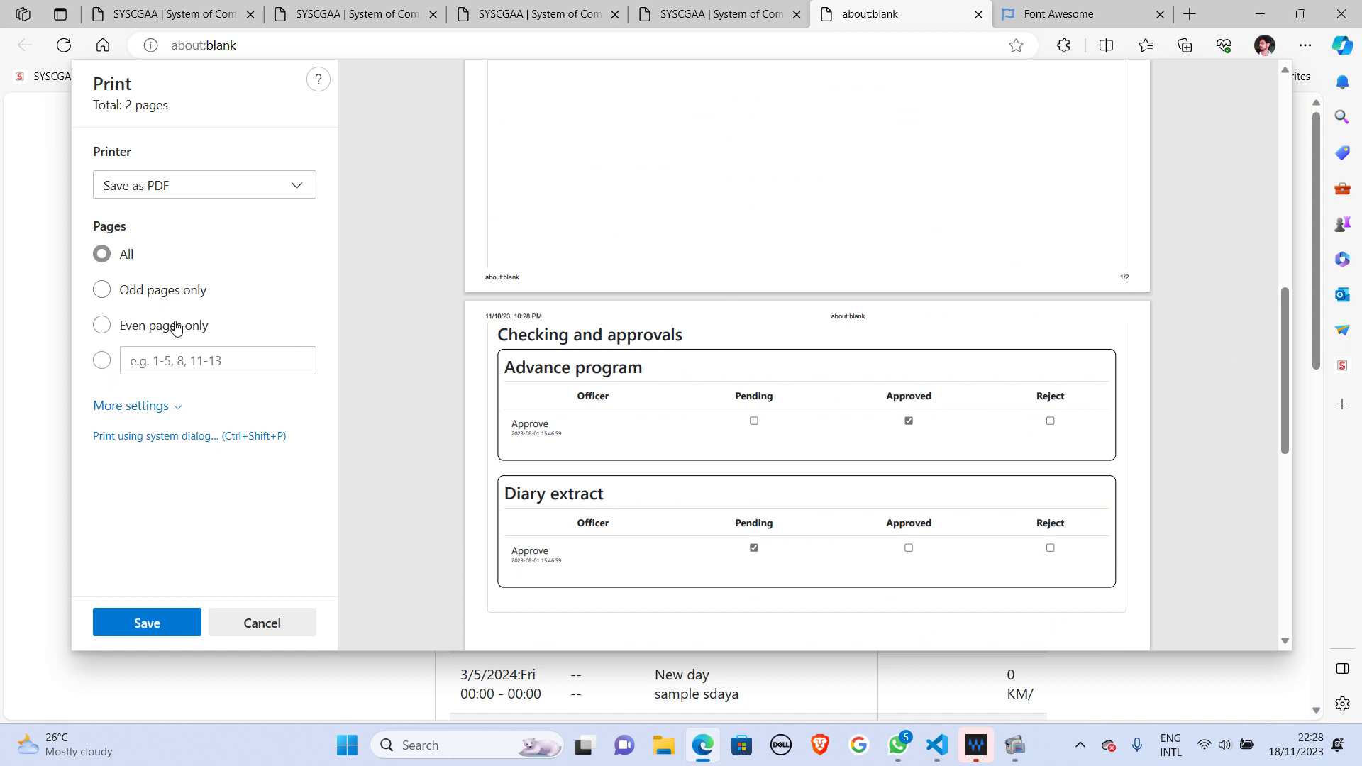
Step: Limit the print range to page 1 and look over that page's preview, closing the print page without saving
left_click(102, 362)
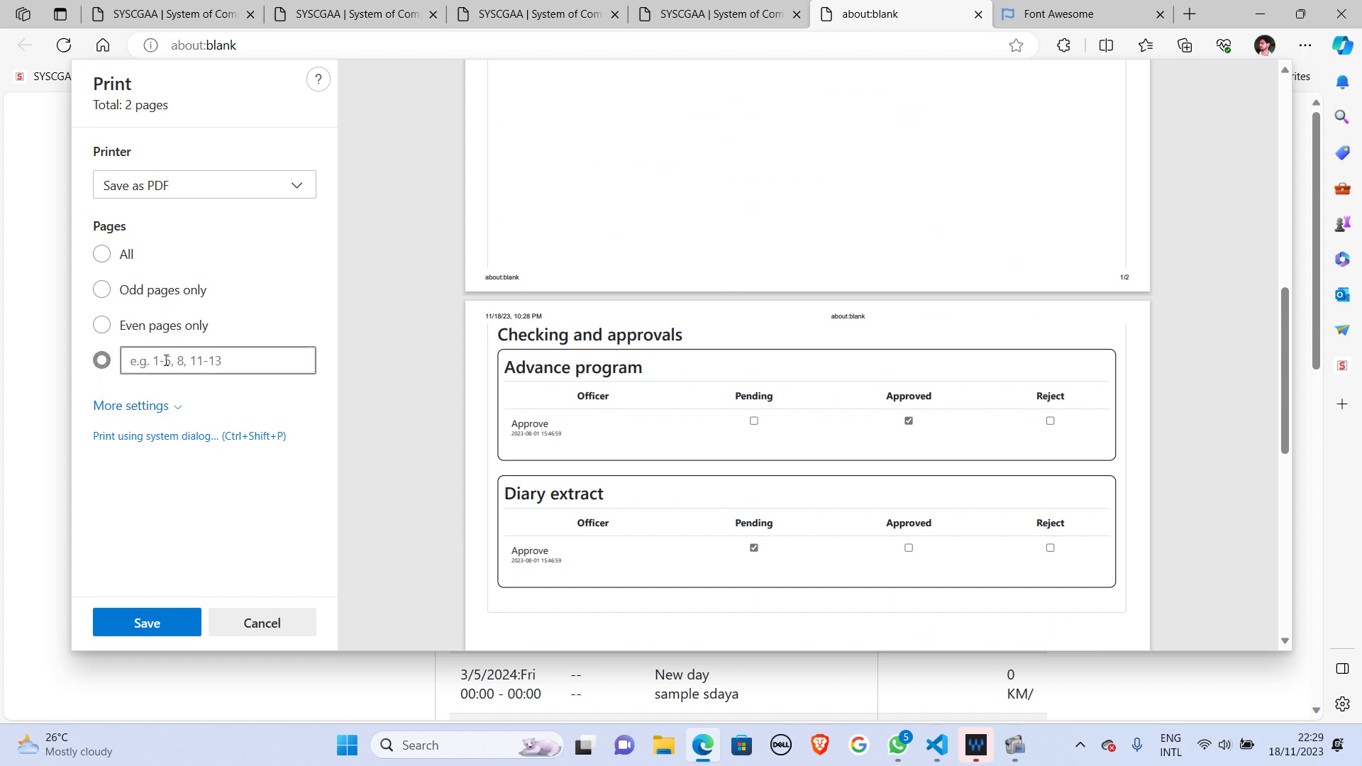
type("1")
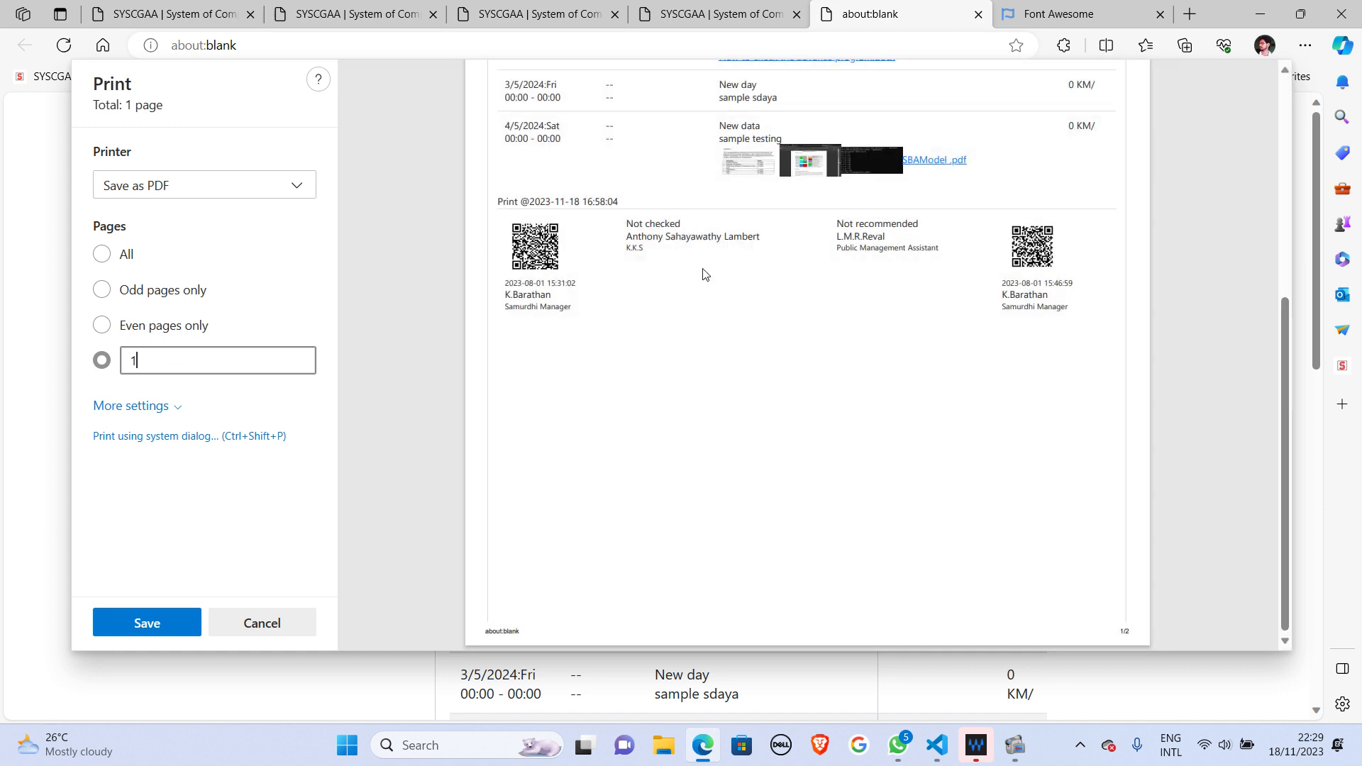
scroll(735, 390, "up", 5)
scroll(734, 391, "down", 5)
scroll(734, 390, "up", 5)
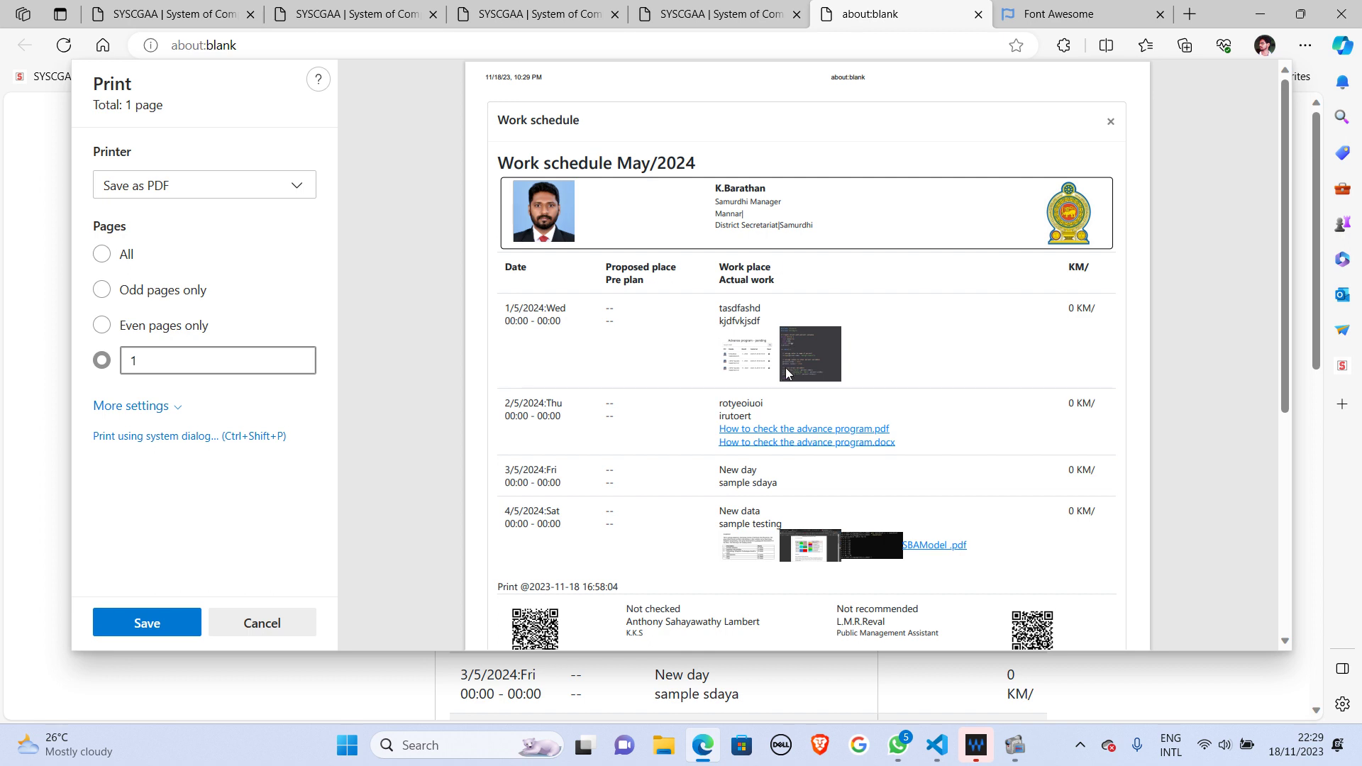
left_click(295, 622)
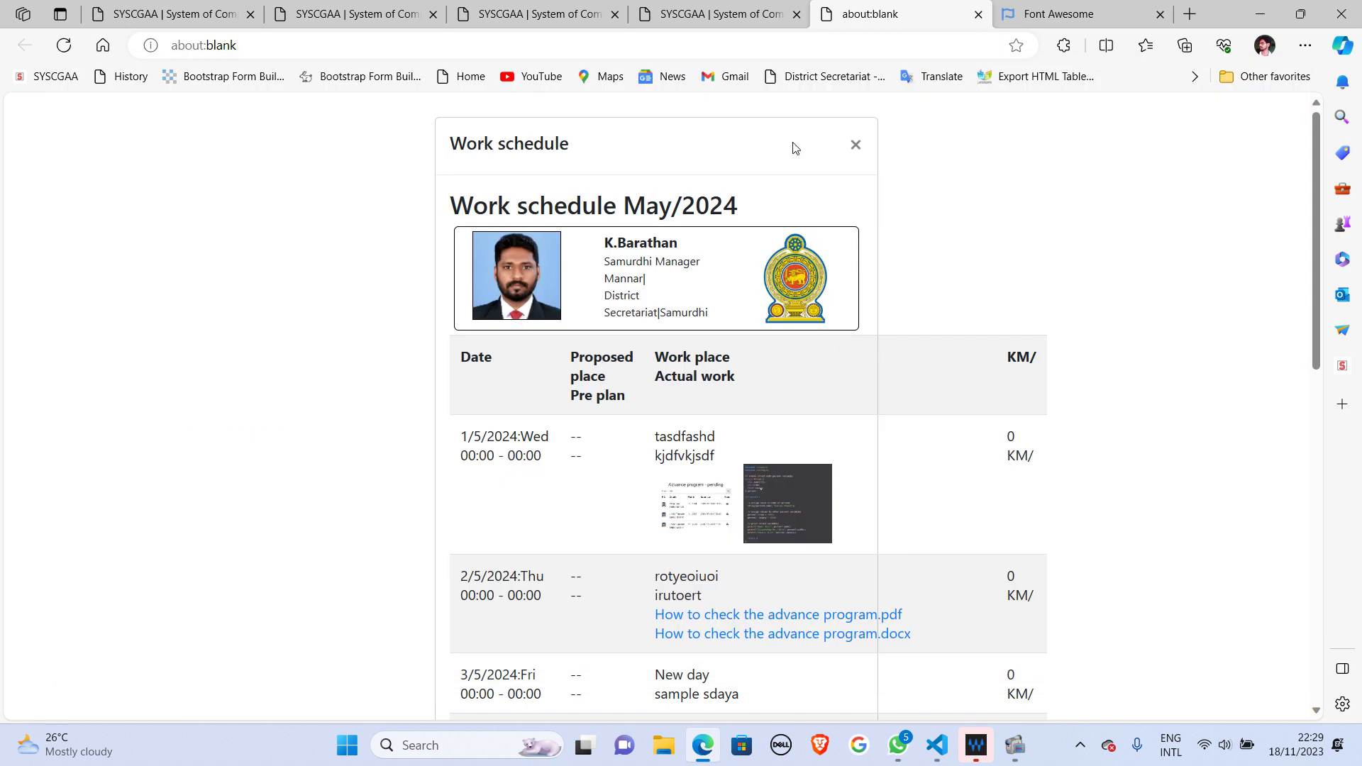
left_click(979, 14)
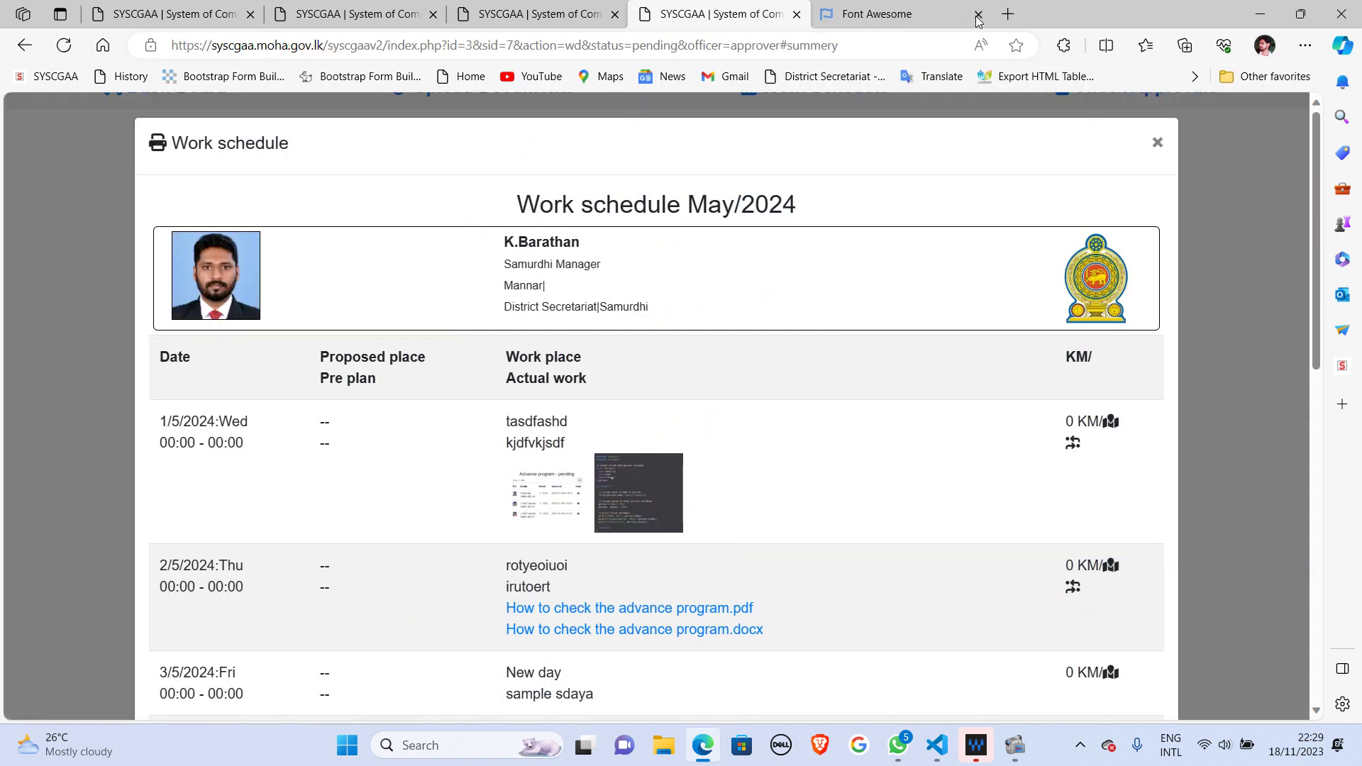
Step: Close the May/2024 work schedule and go to the document upload page
left_click(1157, 142)
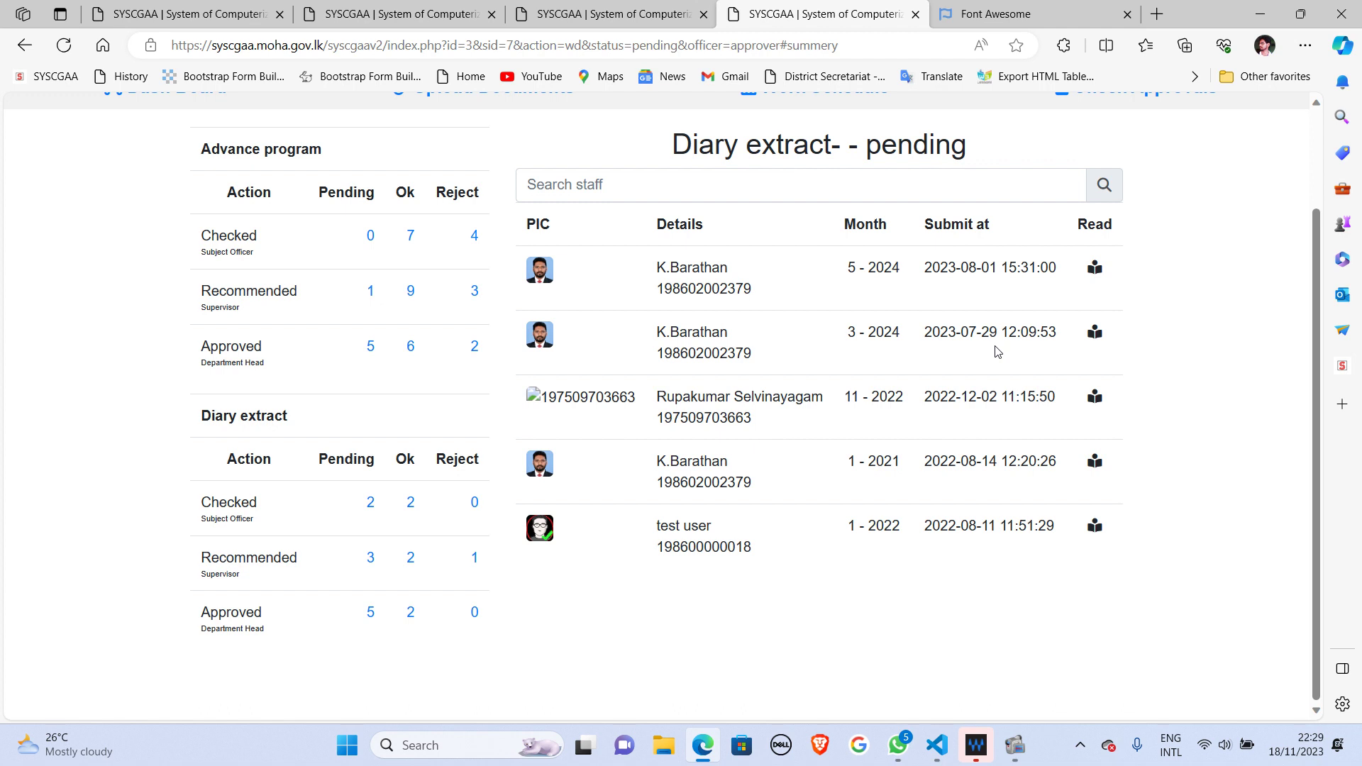
scroll(998, 352, "up", 2)
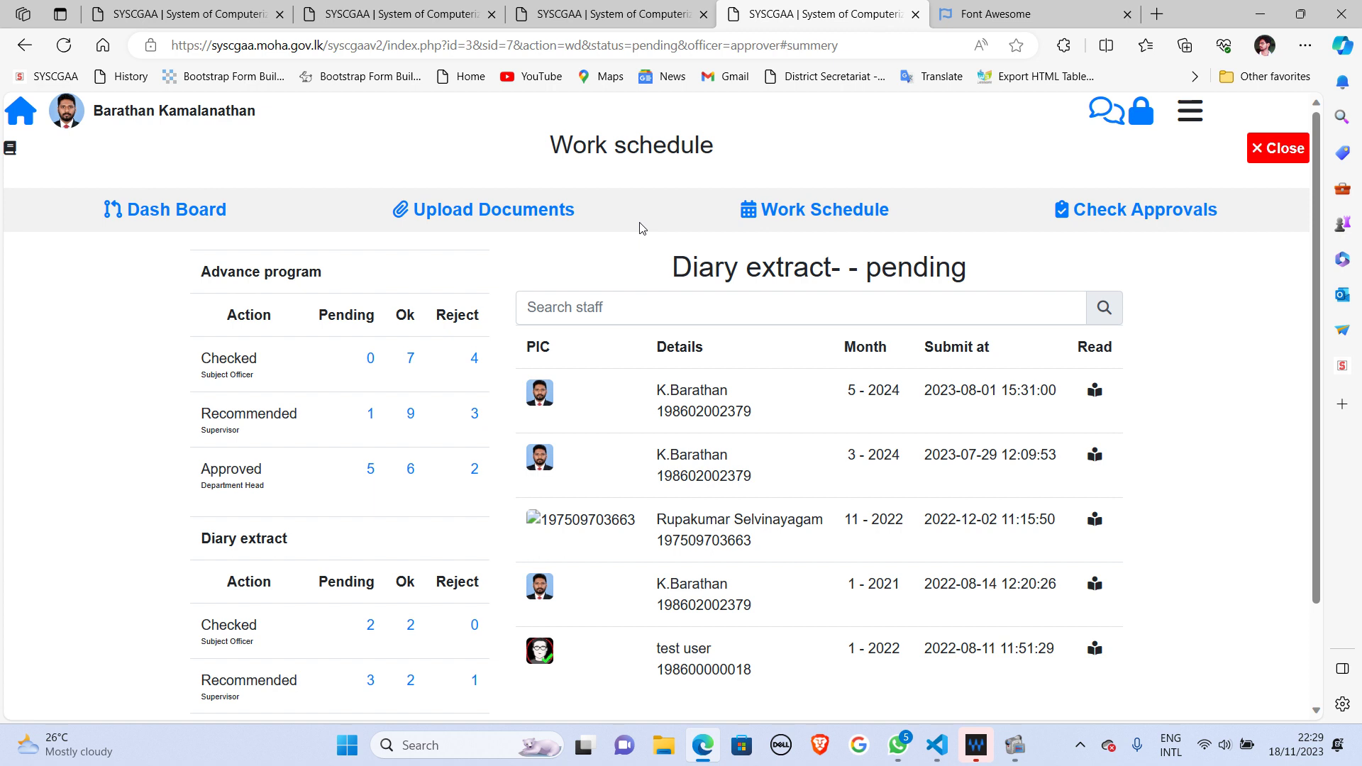
left_click(519, 213)
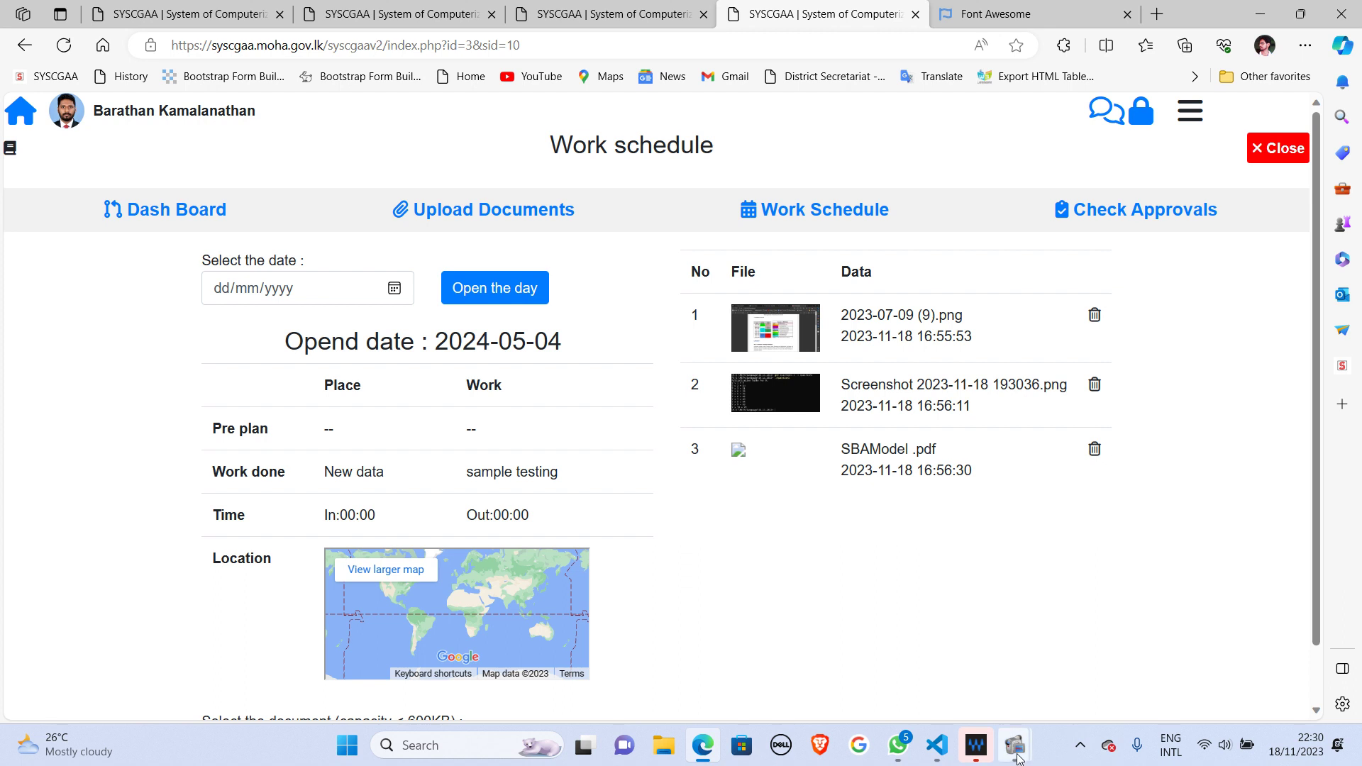
mouse_move(1016, 758)
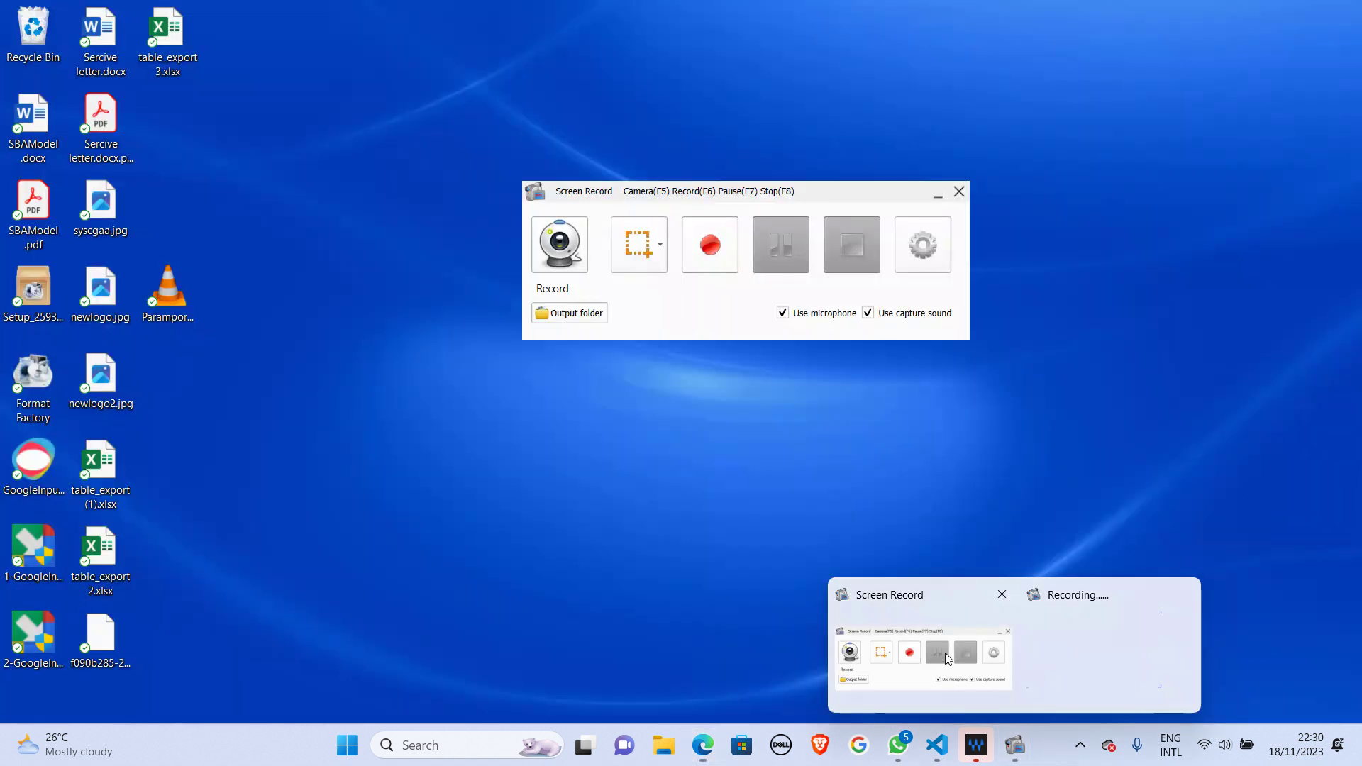